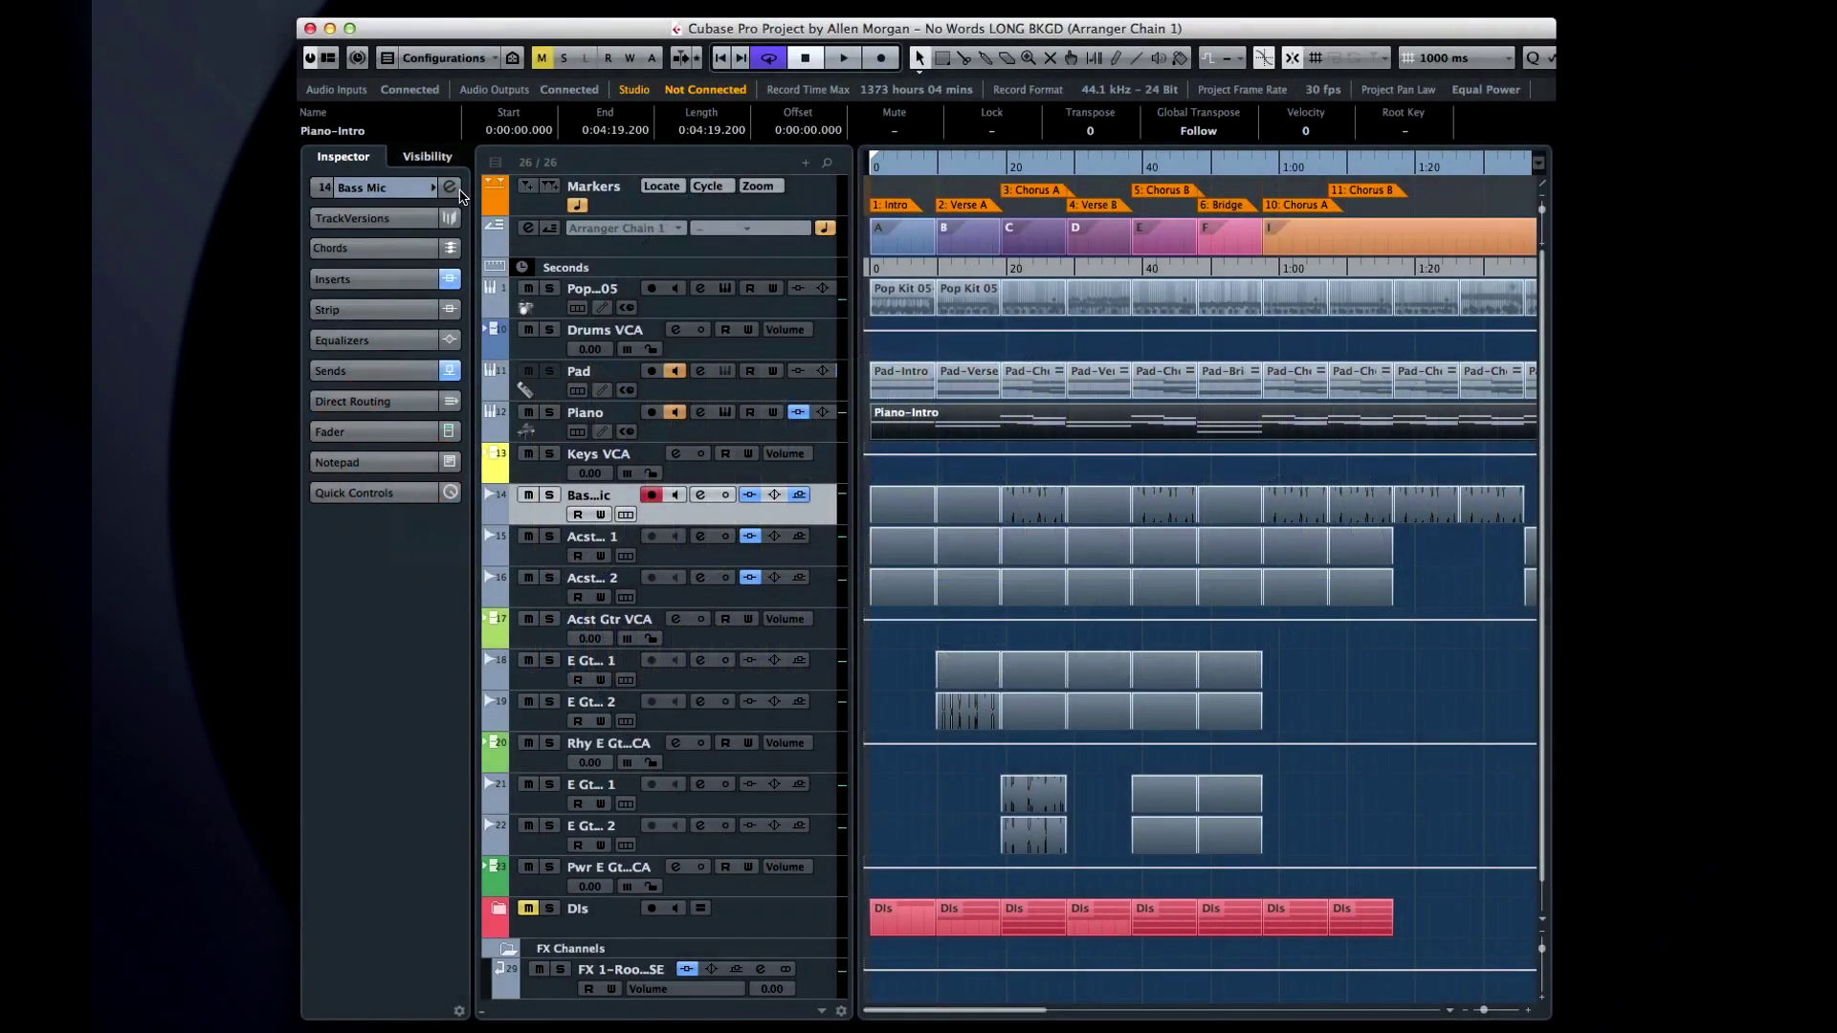
Step: Open the Bass Mic track's Channel Settings window from the Inspector
{"action": "left_click", "coordinate": [448, 191]}
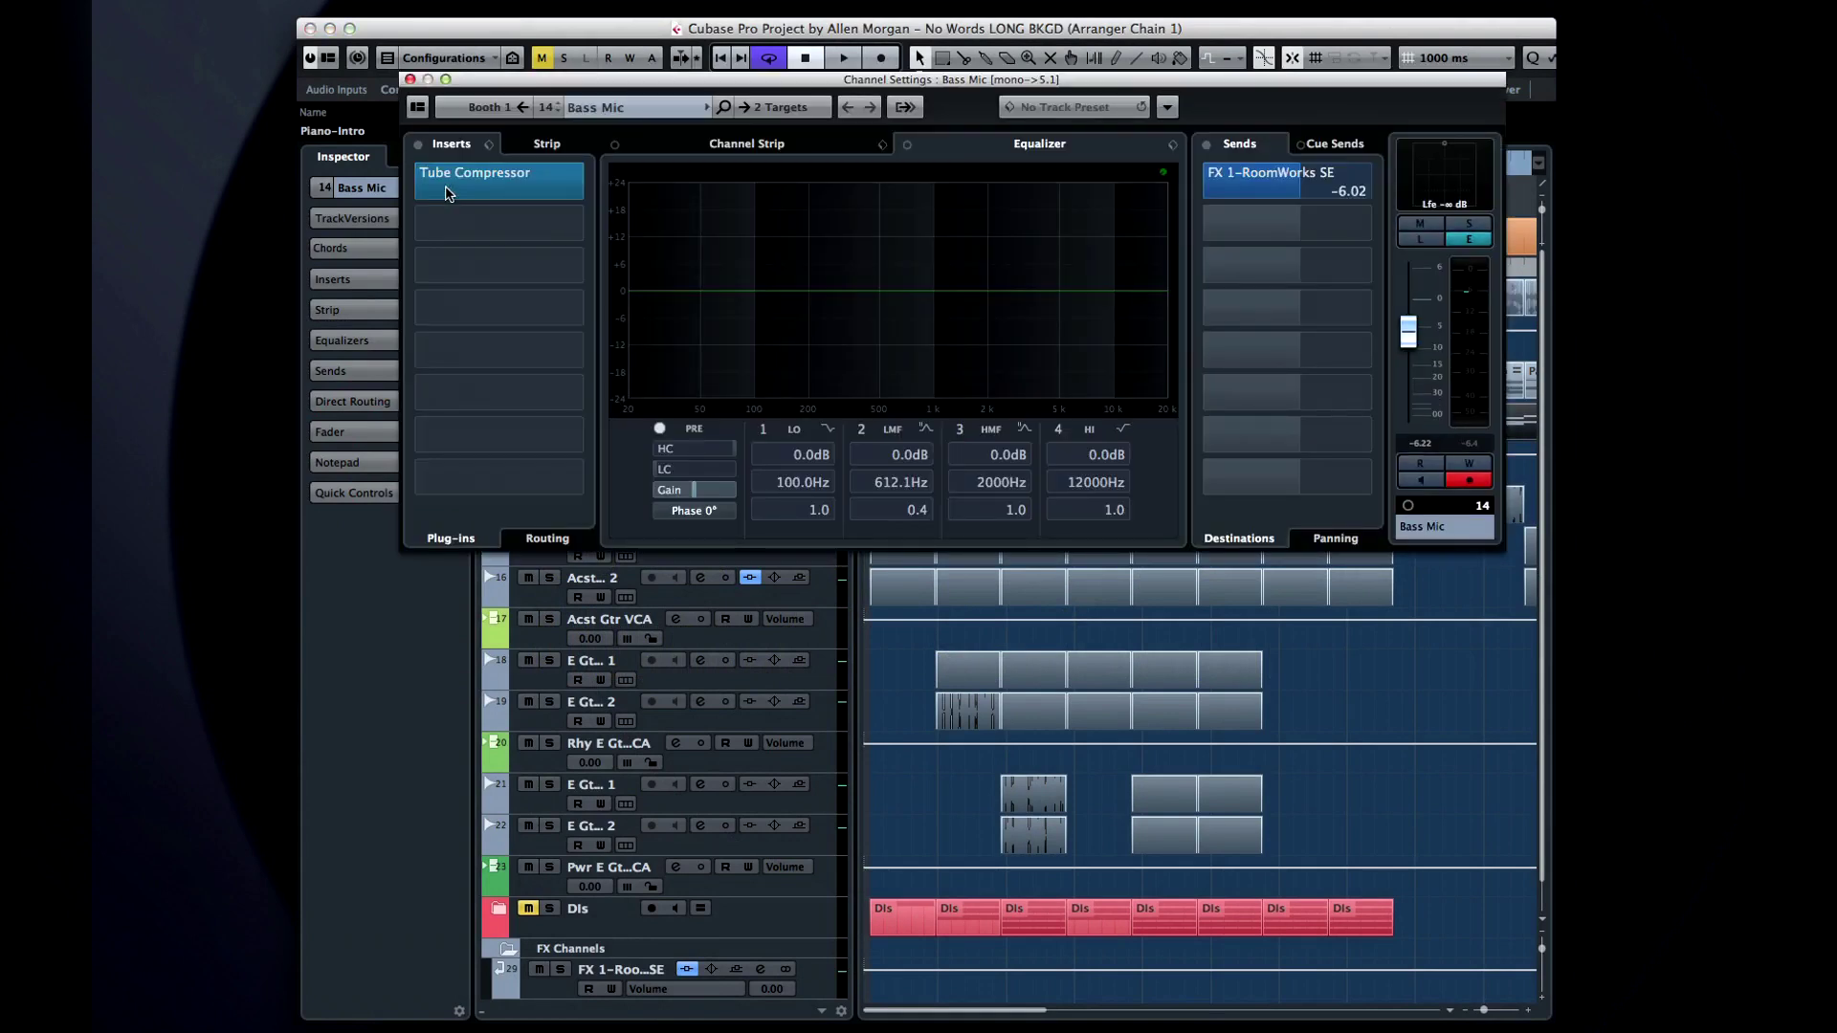
Step: Hide the main project window so only the Bass Mic Channel Settings remain visible
{"action": "left_click", "coordinate": [330, 28]}
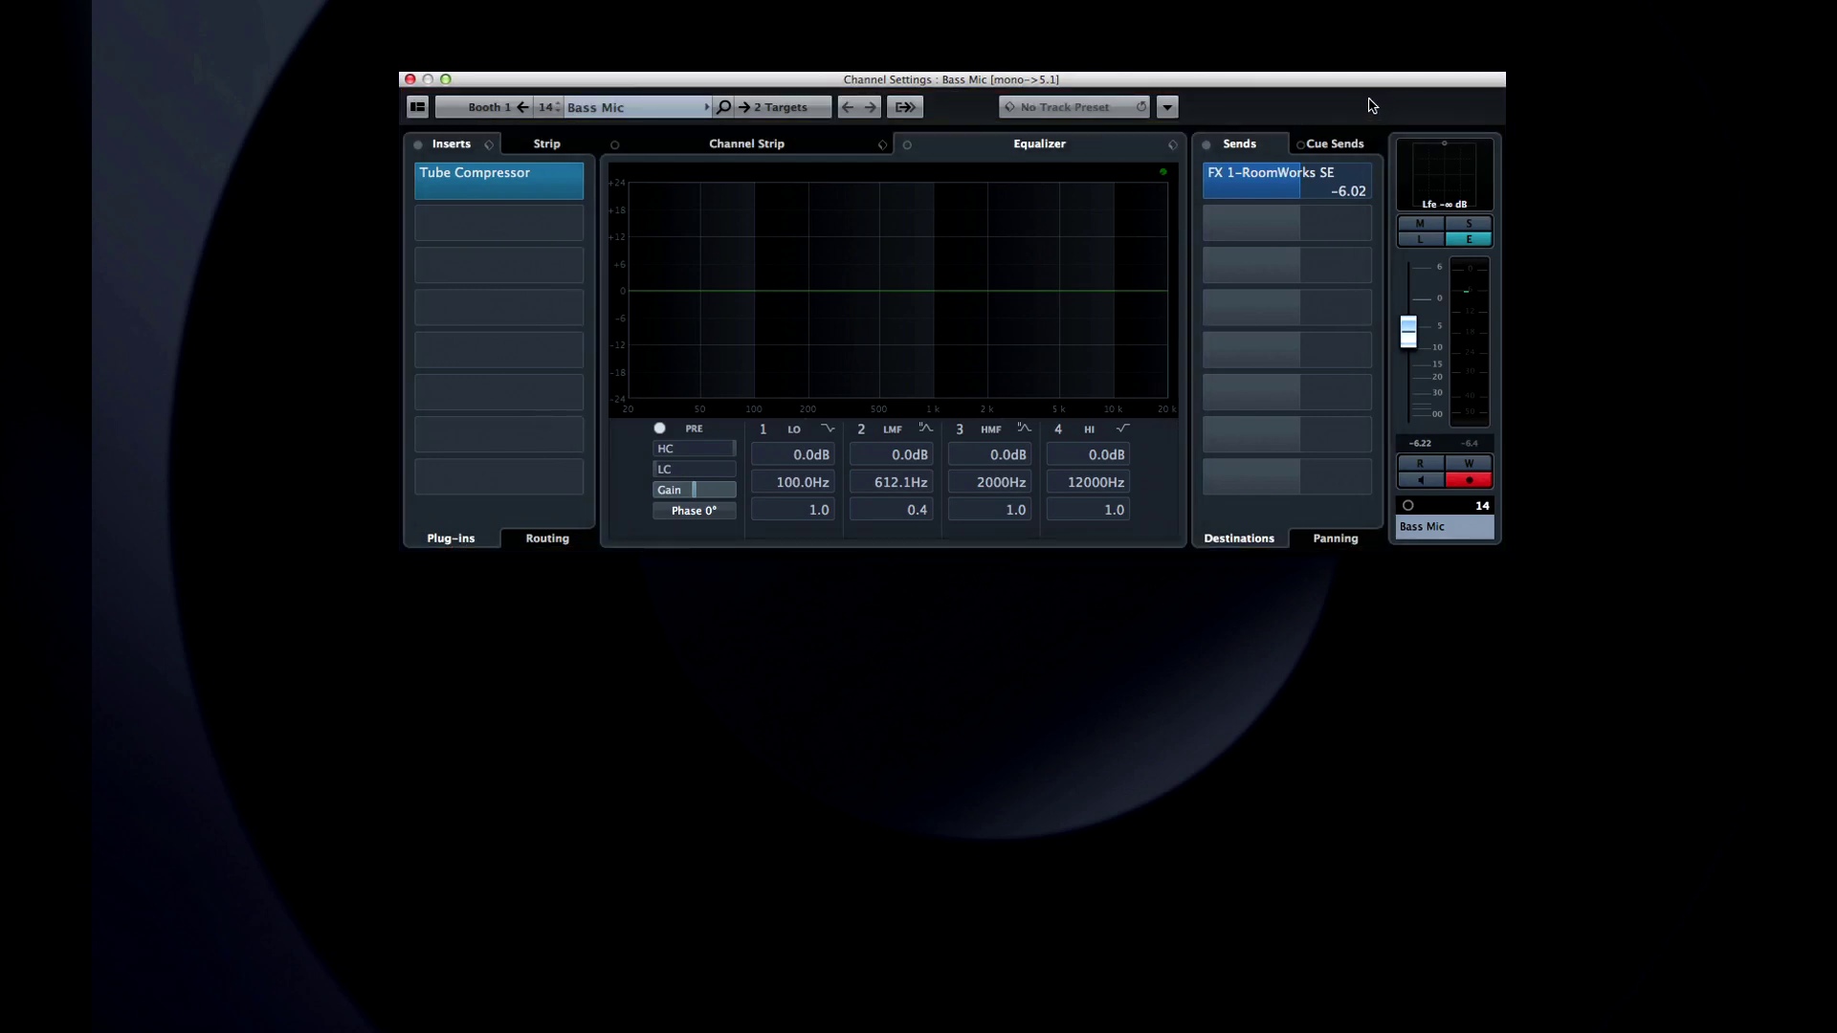
Step: Change the Bass Mic channel's input routing from Booth 1 to Booth 2
{"action": "left_click", "coordinate": [493, 109]}
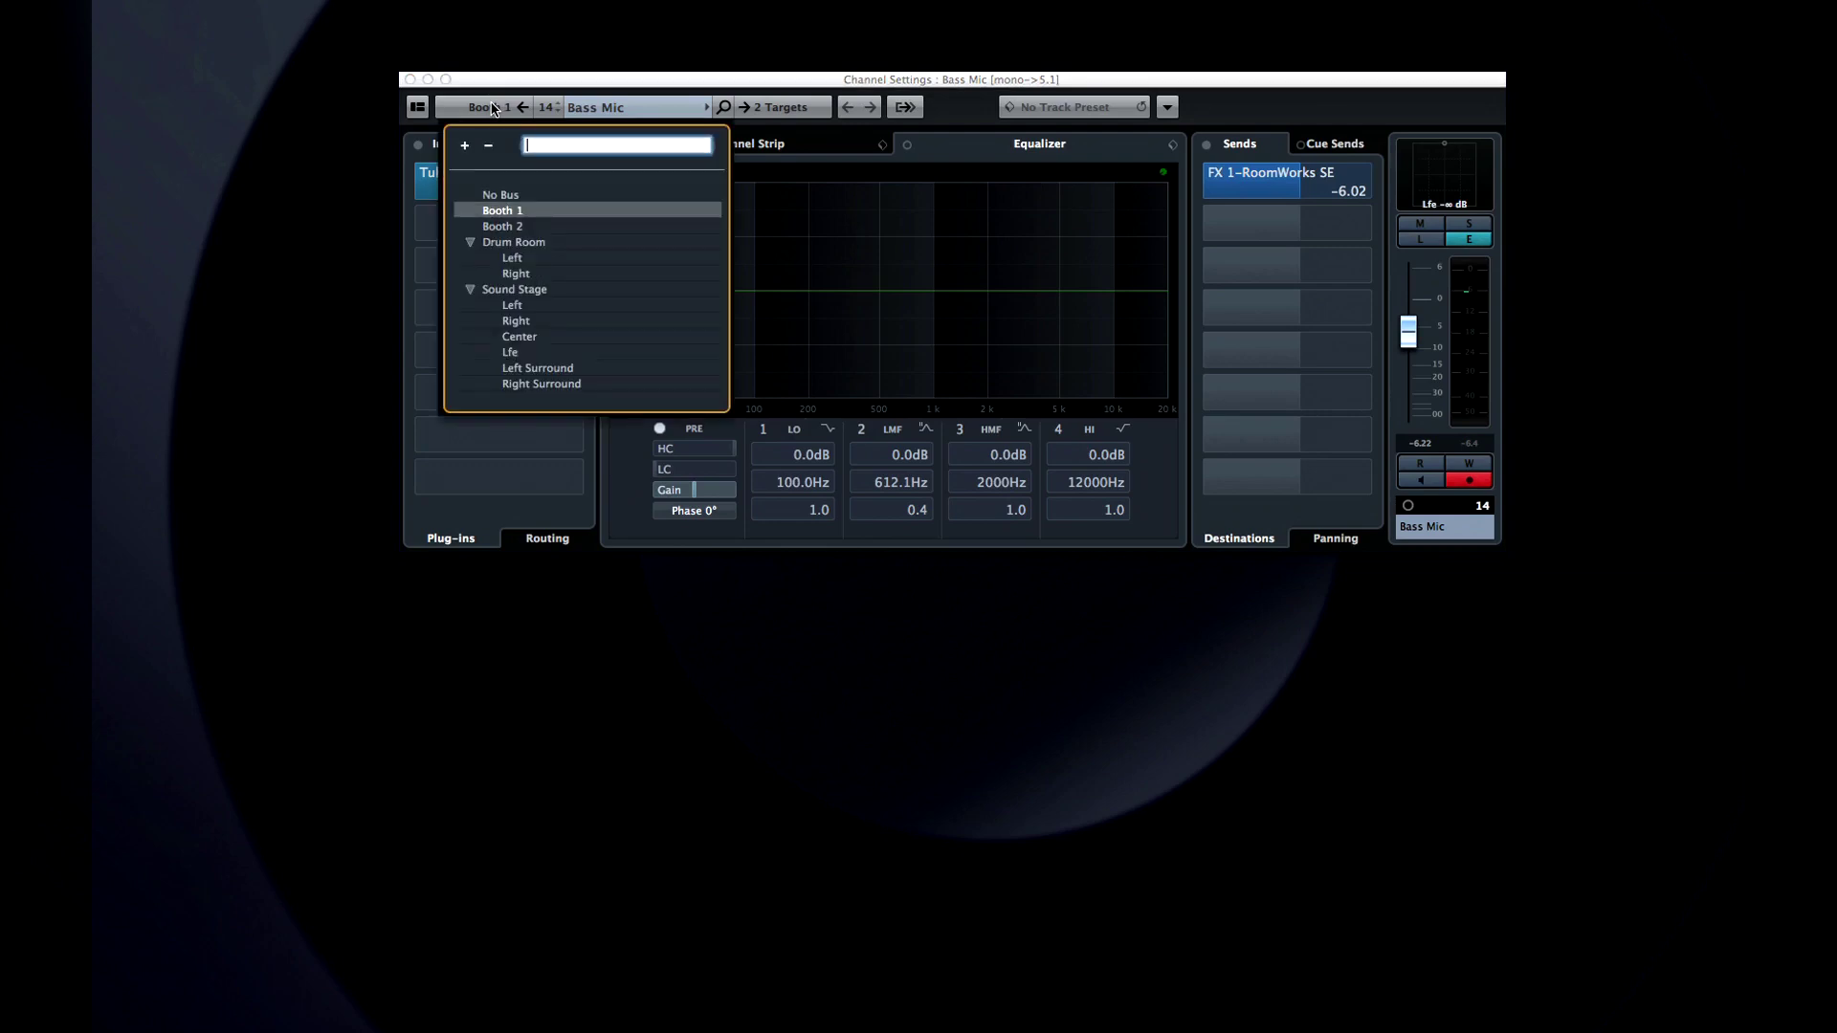
{"action": "left_click", "coordinate": [494, 235]}
{"action": "left_click", "coordinate": [495, 113]}
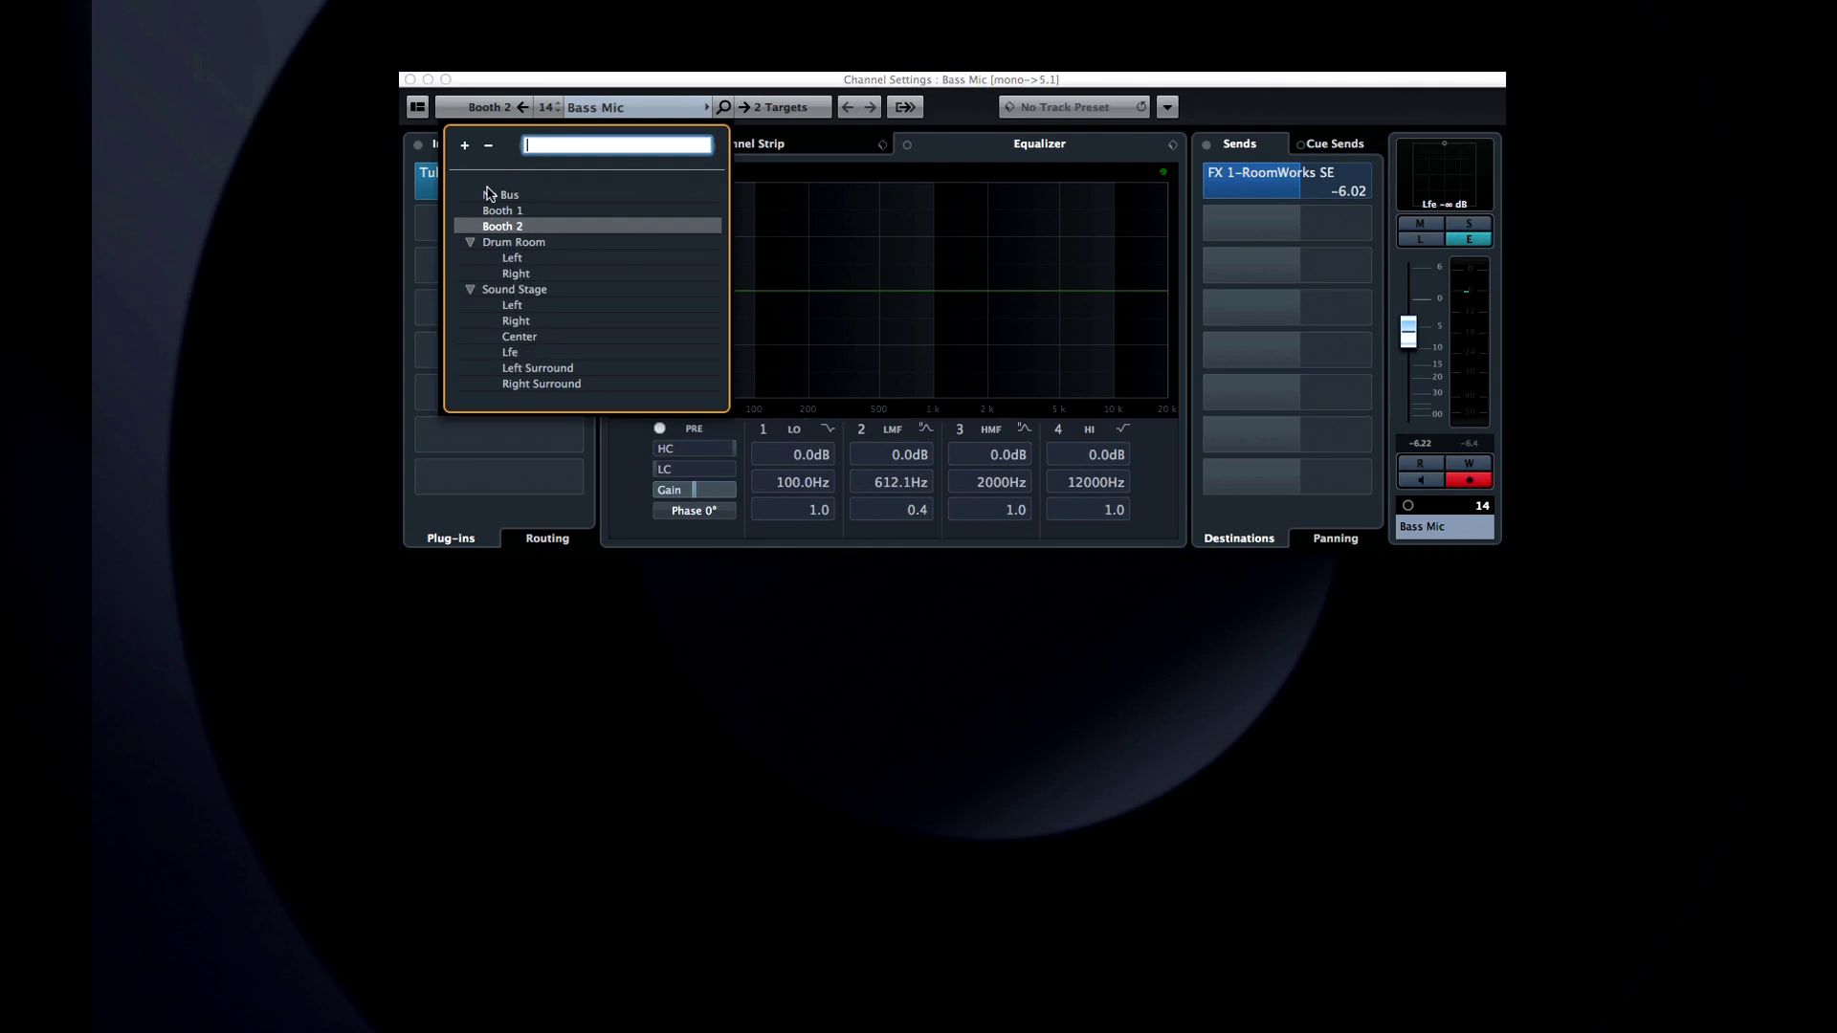
{"action": "left_click", "coordinate": [482, 112]}
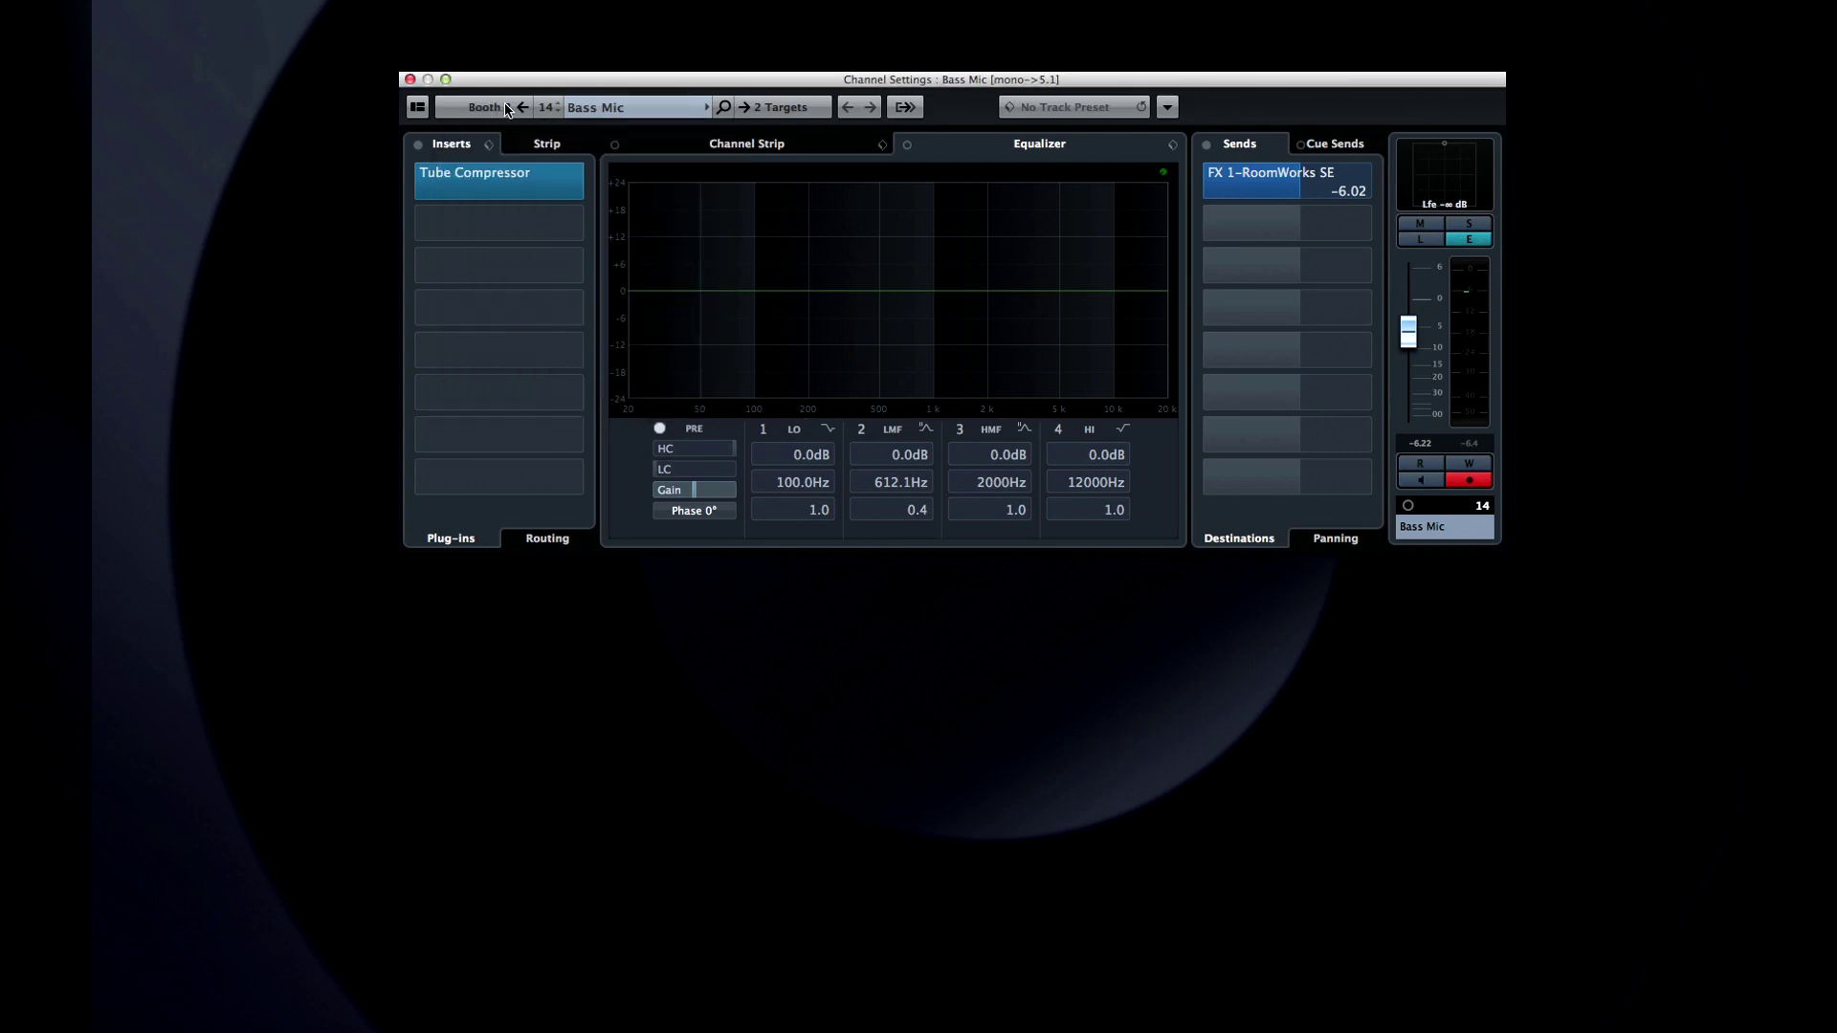
Step: Step back via Keys VCA to the Piano channel, previewing its HALion instrument and colour palette
{"action": "left_click", "coordinate": [558, 110]}
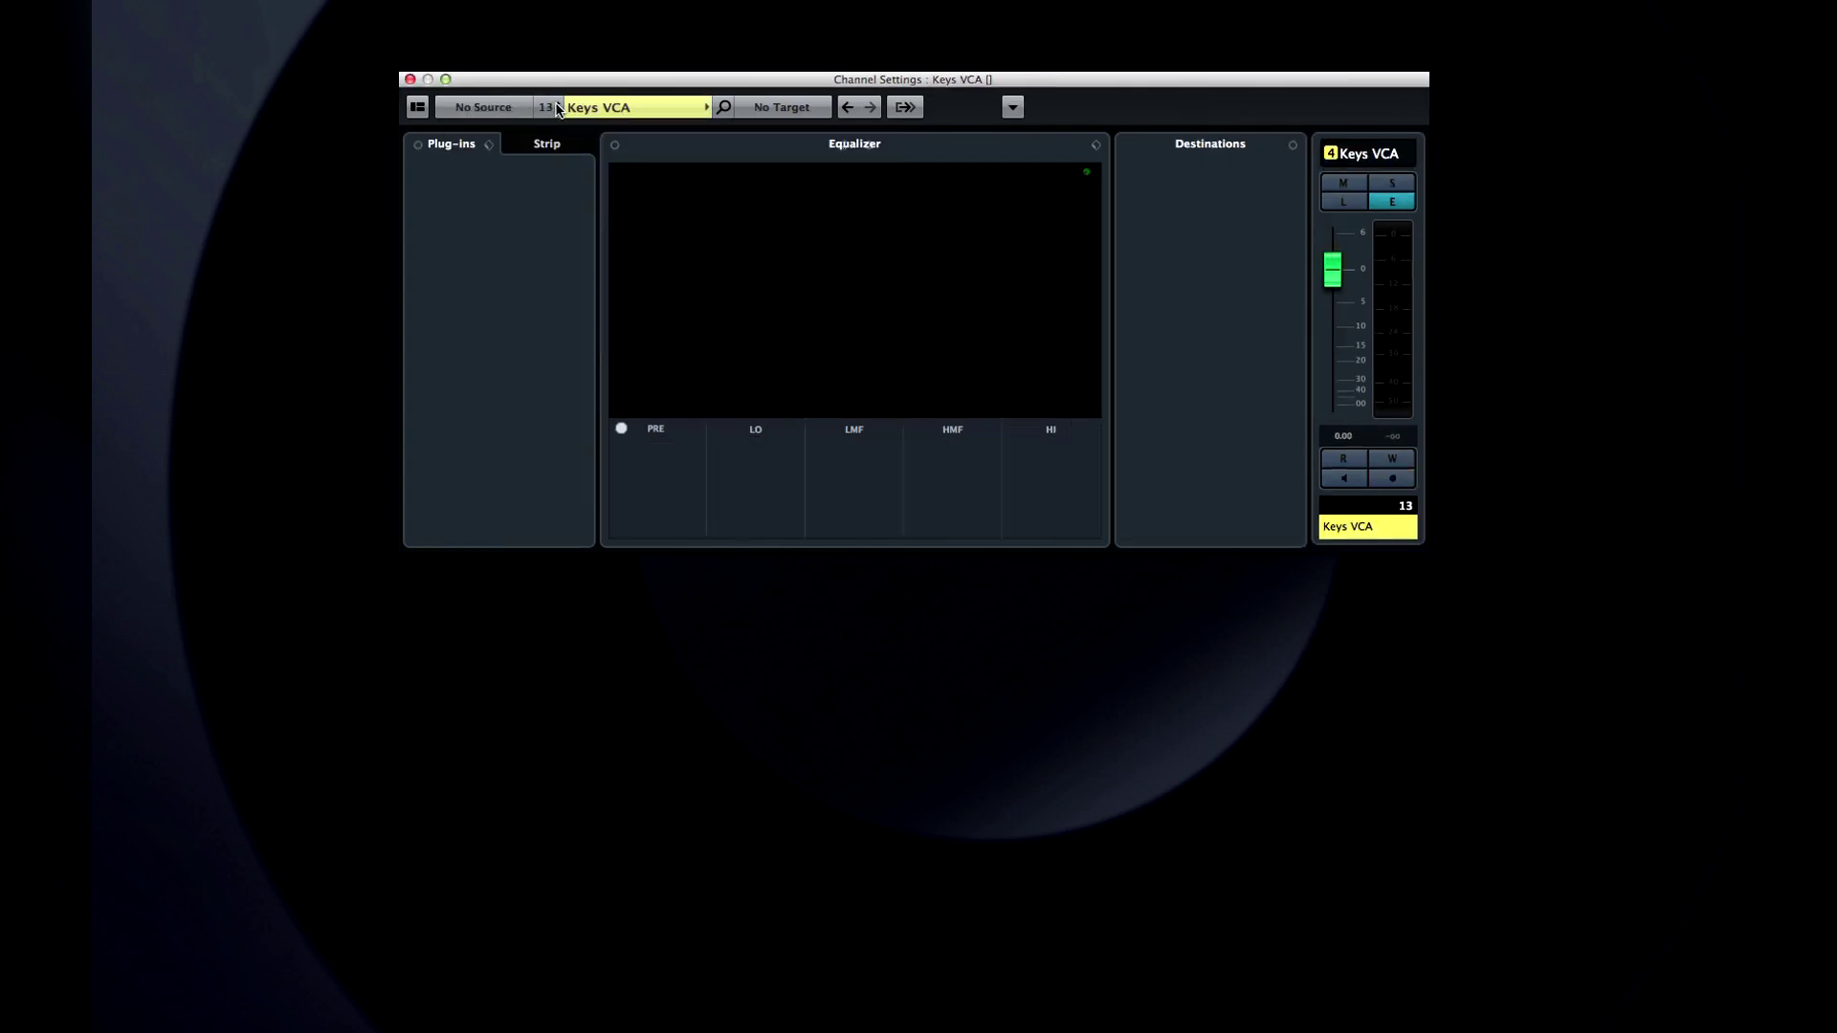
{"action": "left_click", "coordinate": [558, 110]}
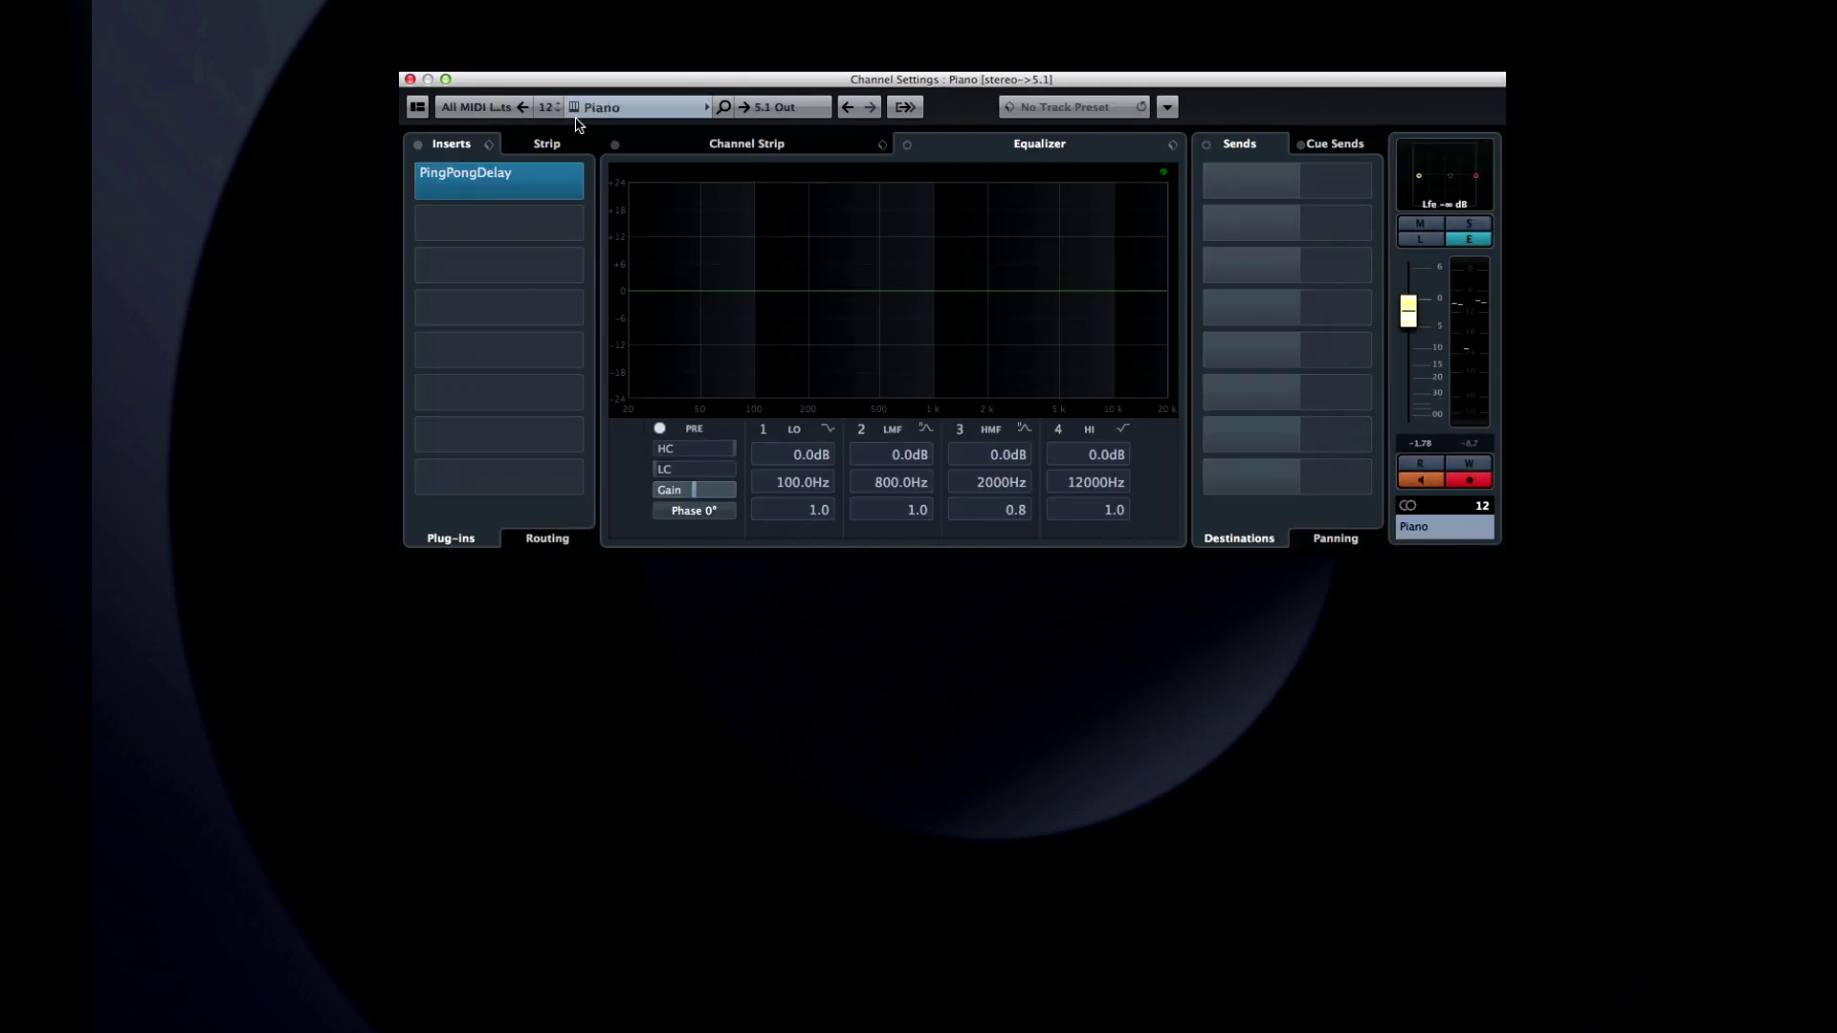
{"action": "left_click", "coordinate": [575, 109]}
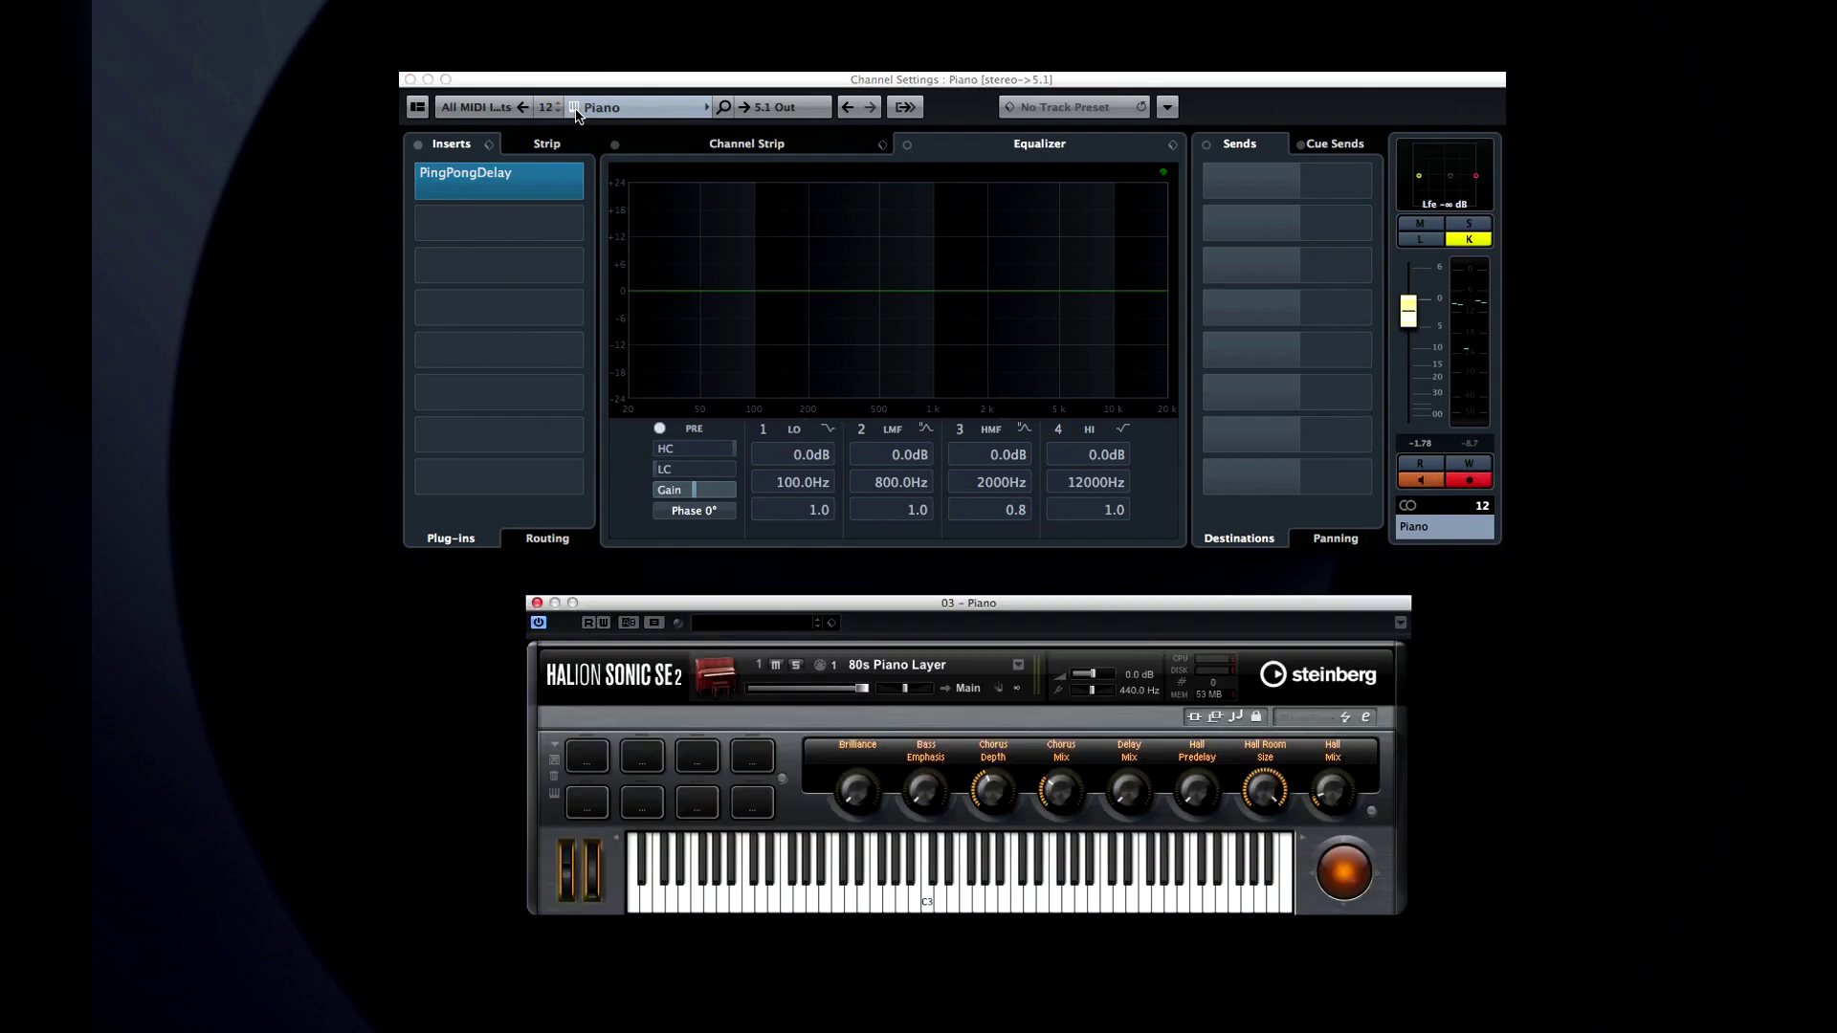
{"action": "left_click", "coordinate": [575, 109]}
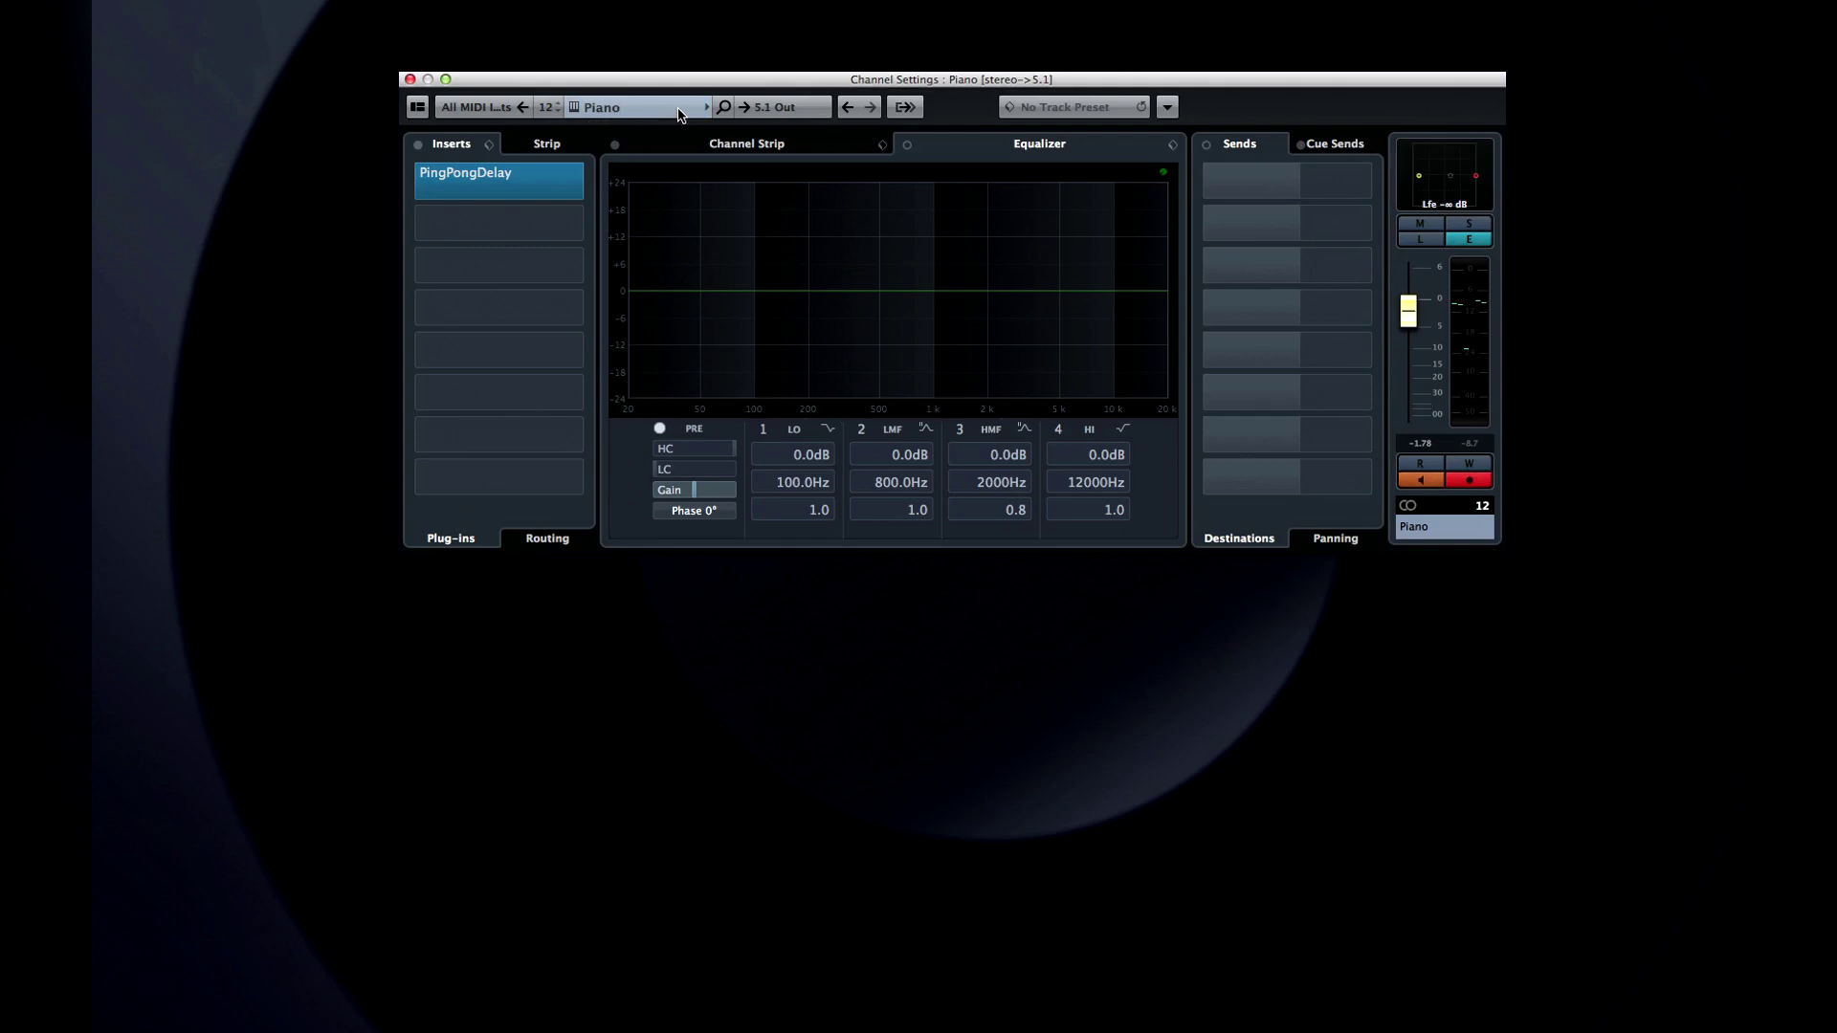
{"action": "left_click", "coordinate": [707, 109]}
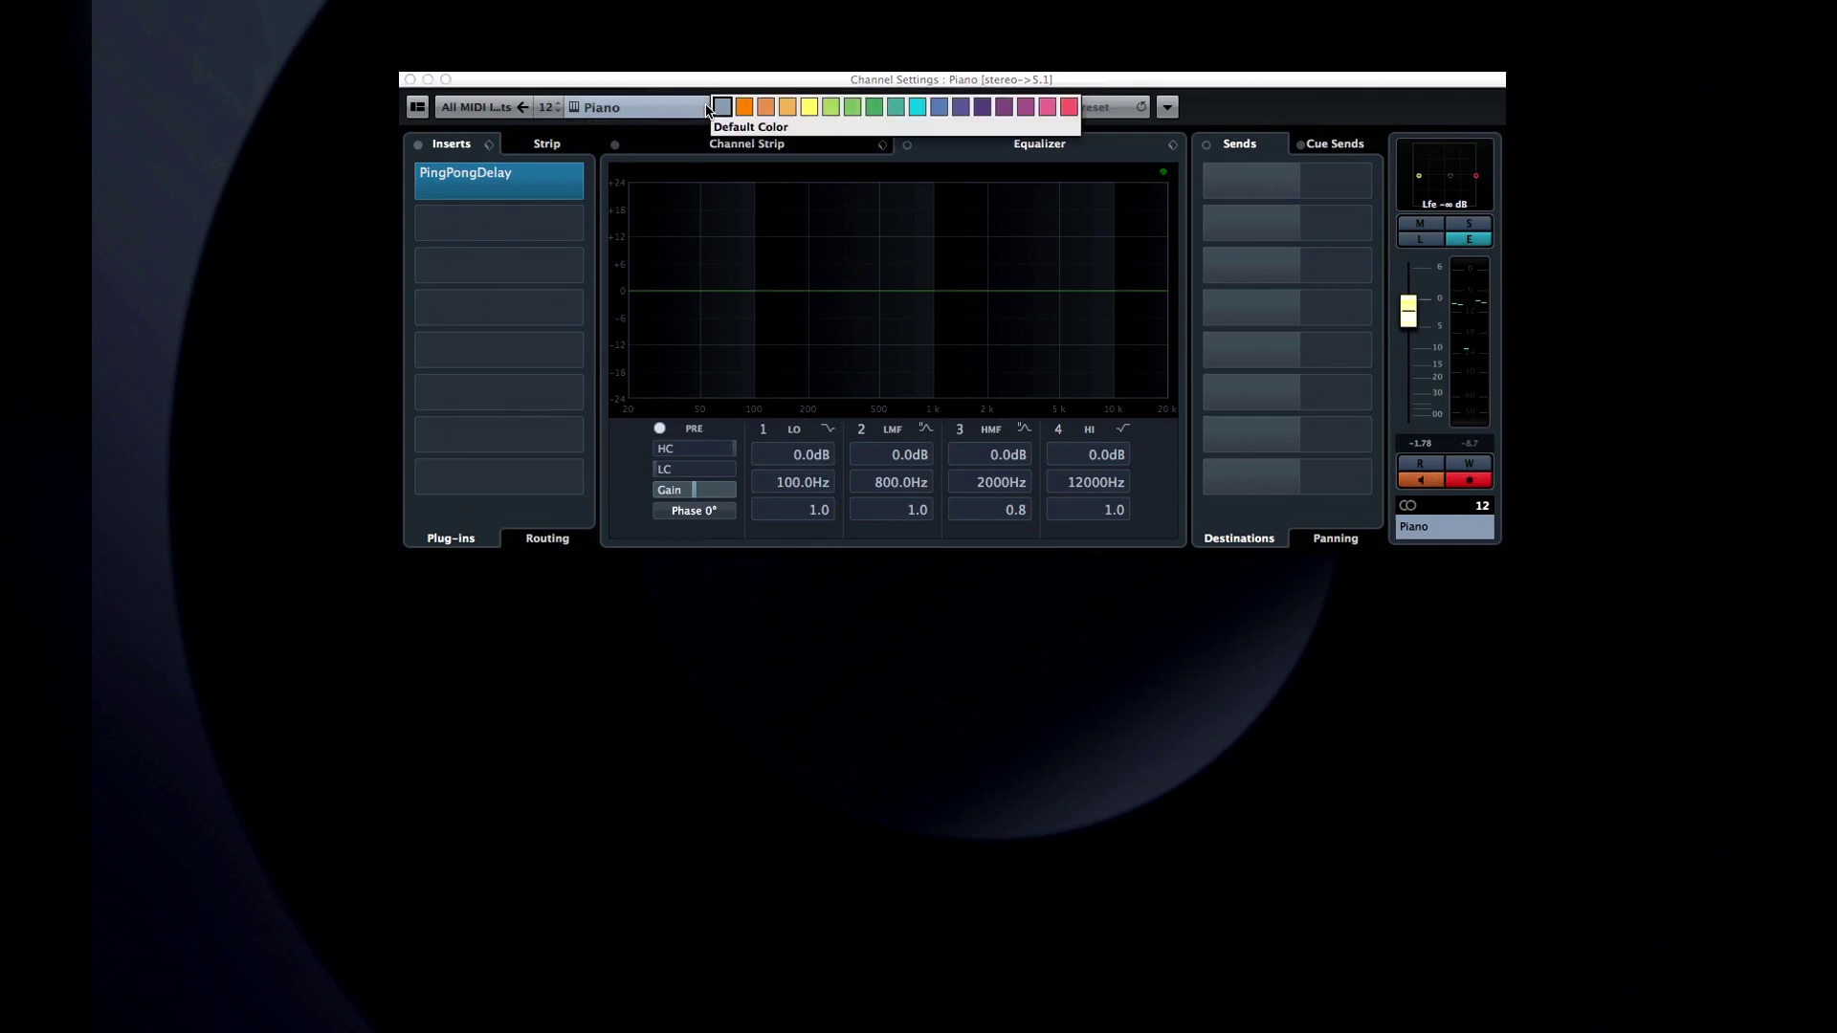
{"action": "left_click", "coordinate": [707, 109]}
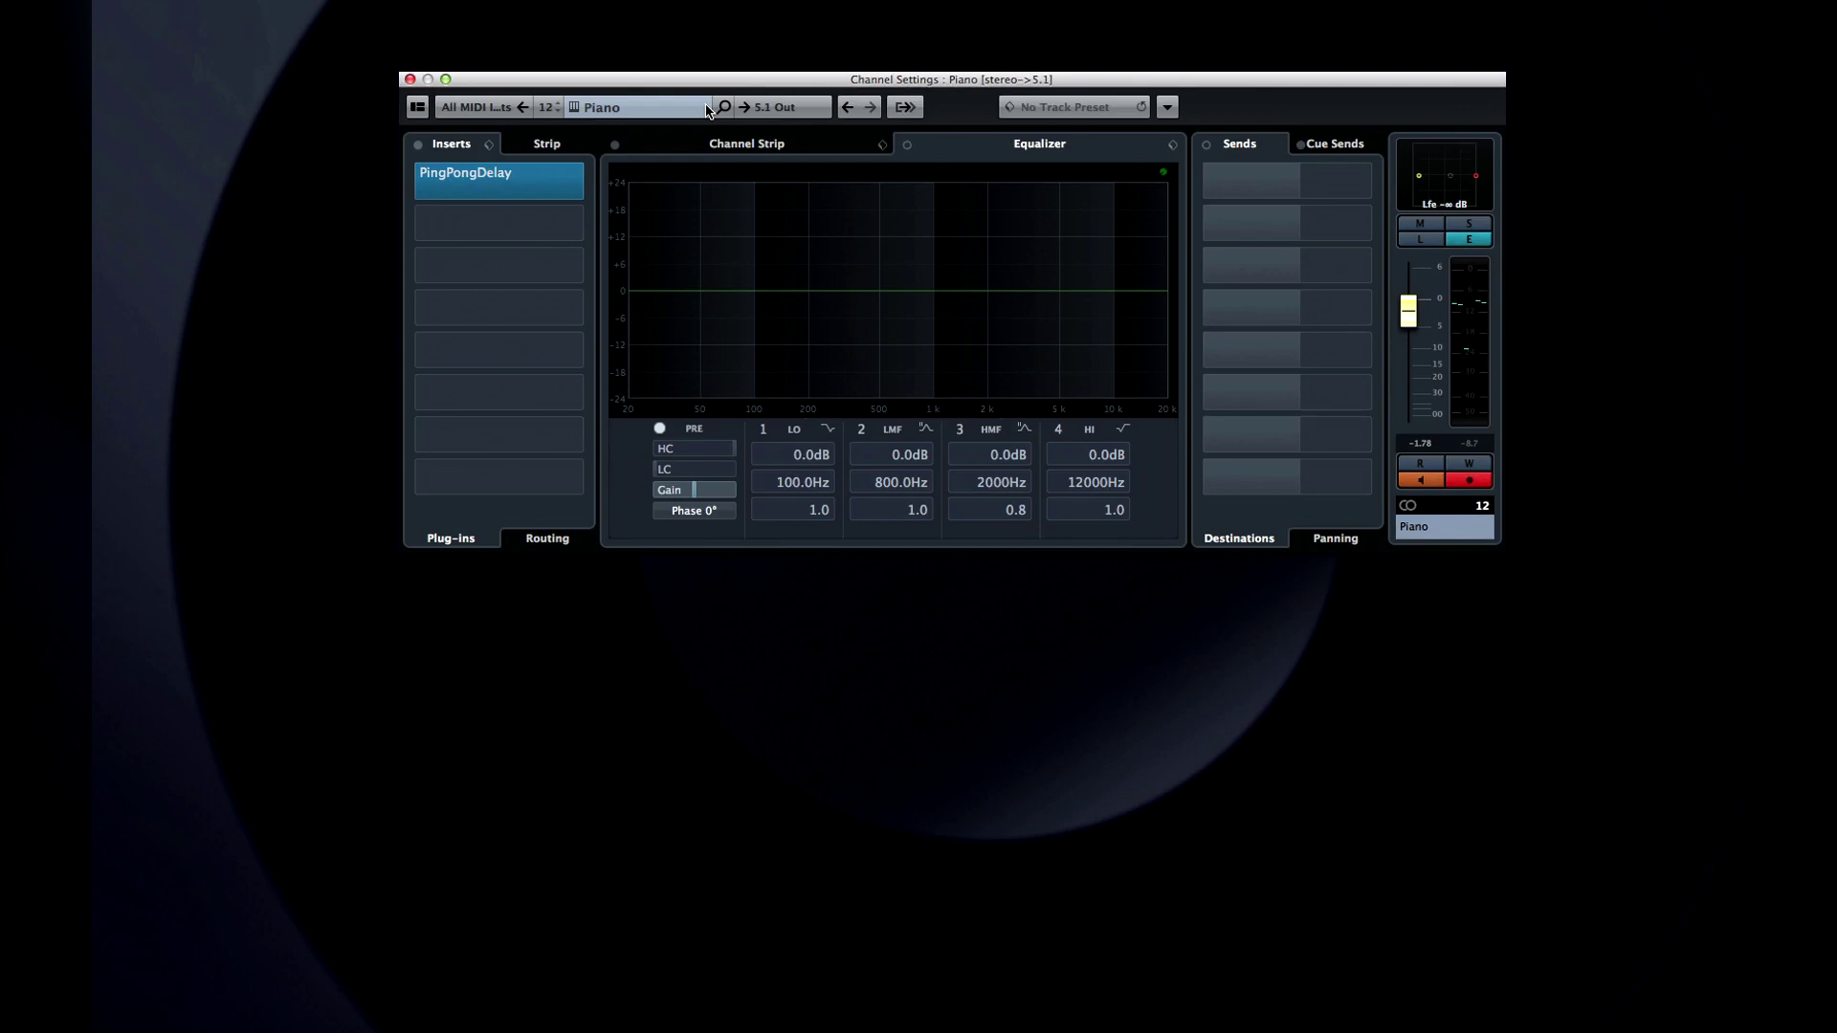
Step: Preview the channel browser and output buses, then show the connected 5.1 Out strip beside Piano
{"action": "left_click", "coordinate": [725, 110]}
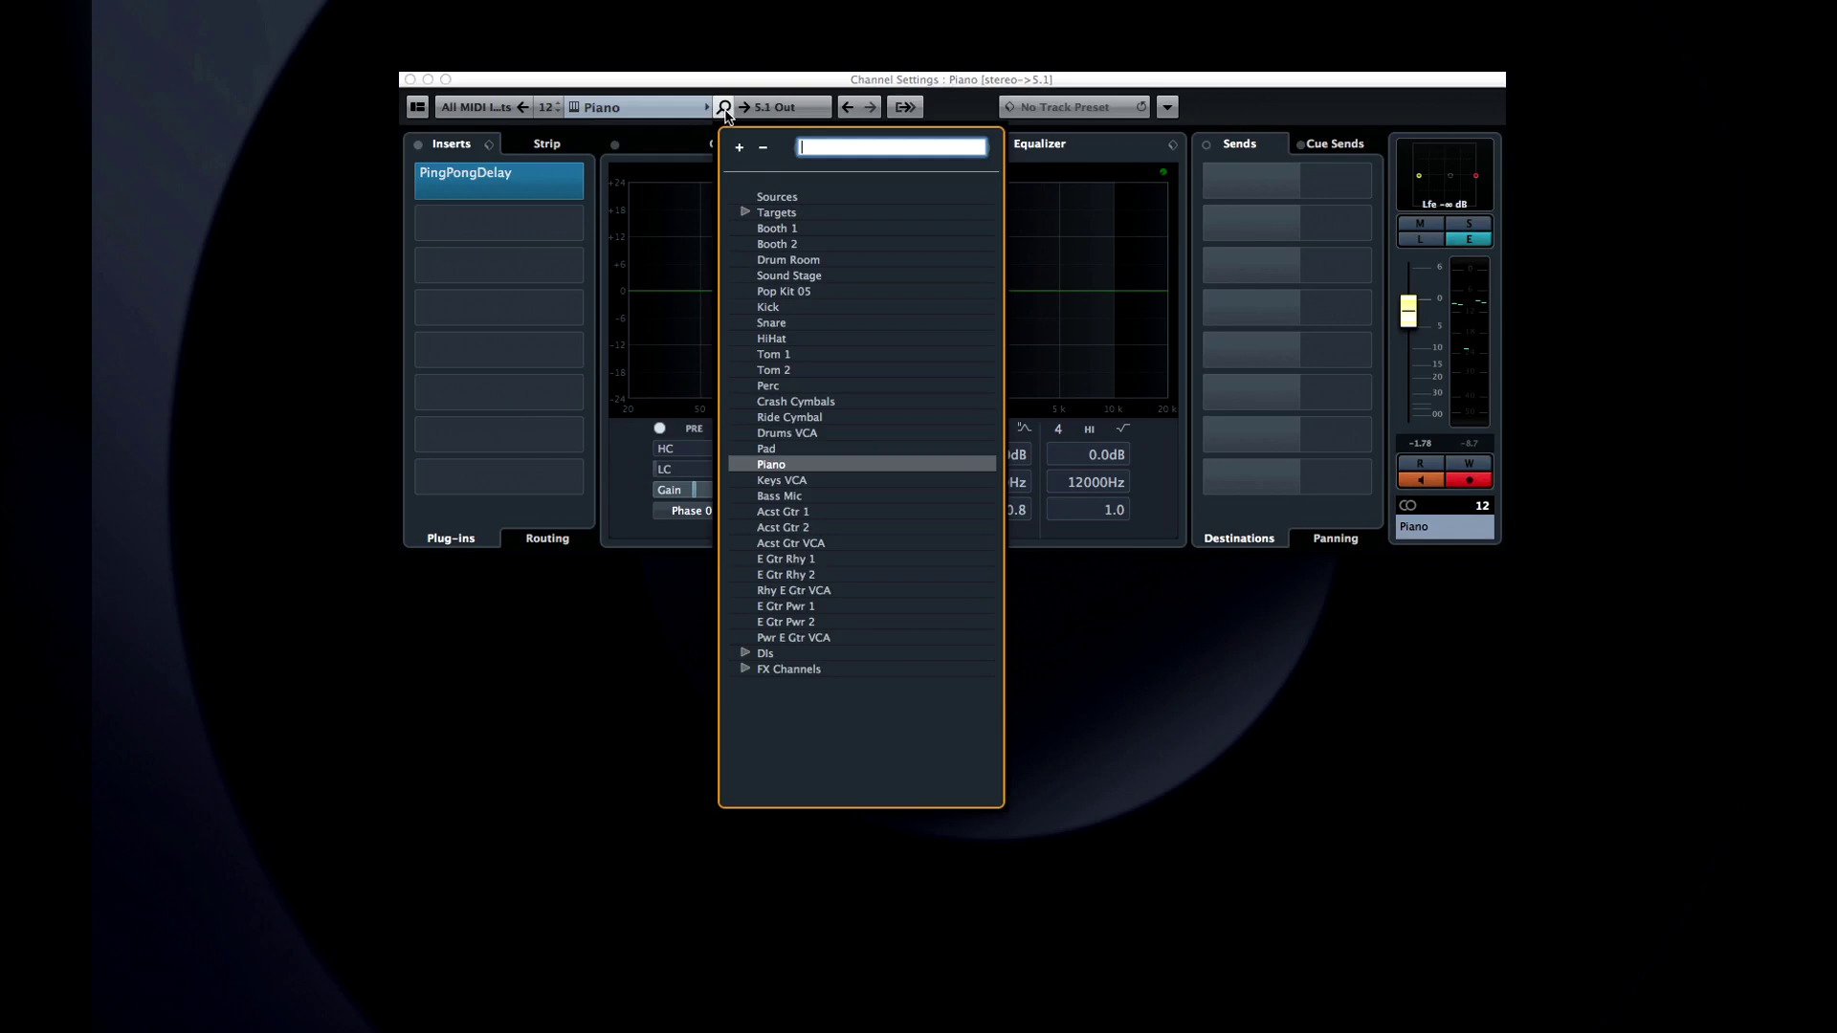
{"action": "left_click", "coordinate": [725, 109]}
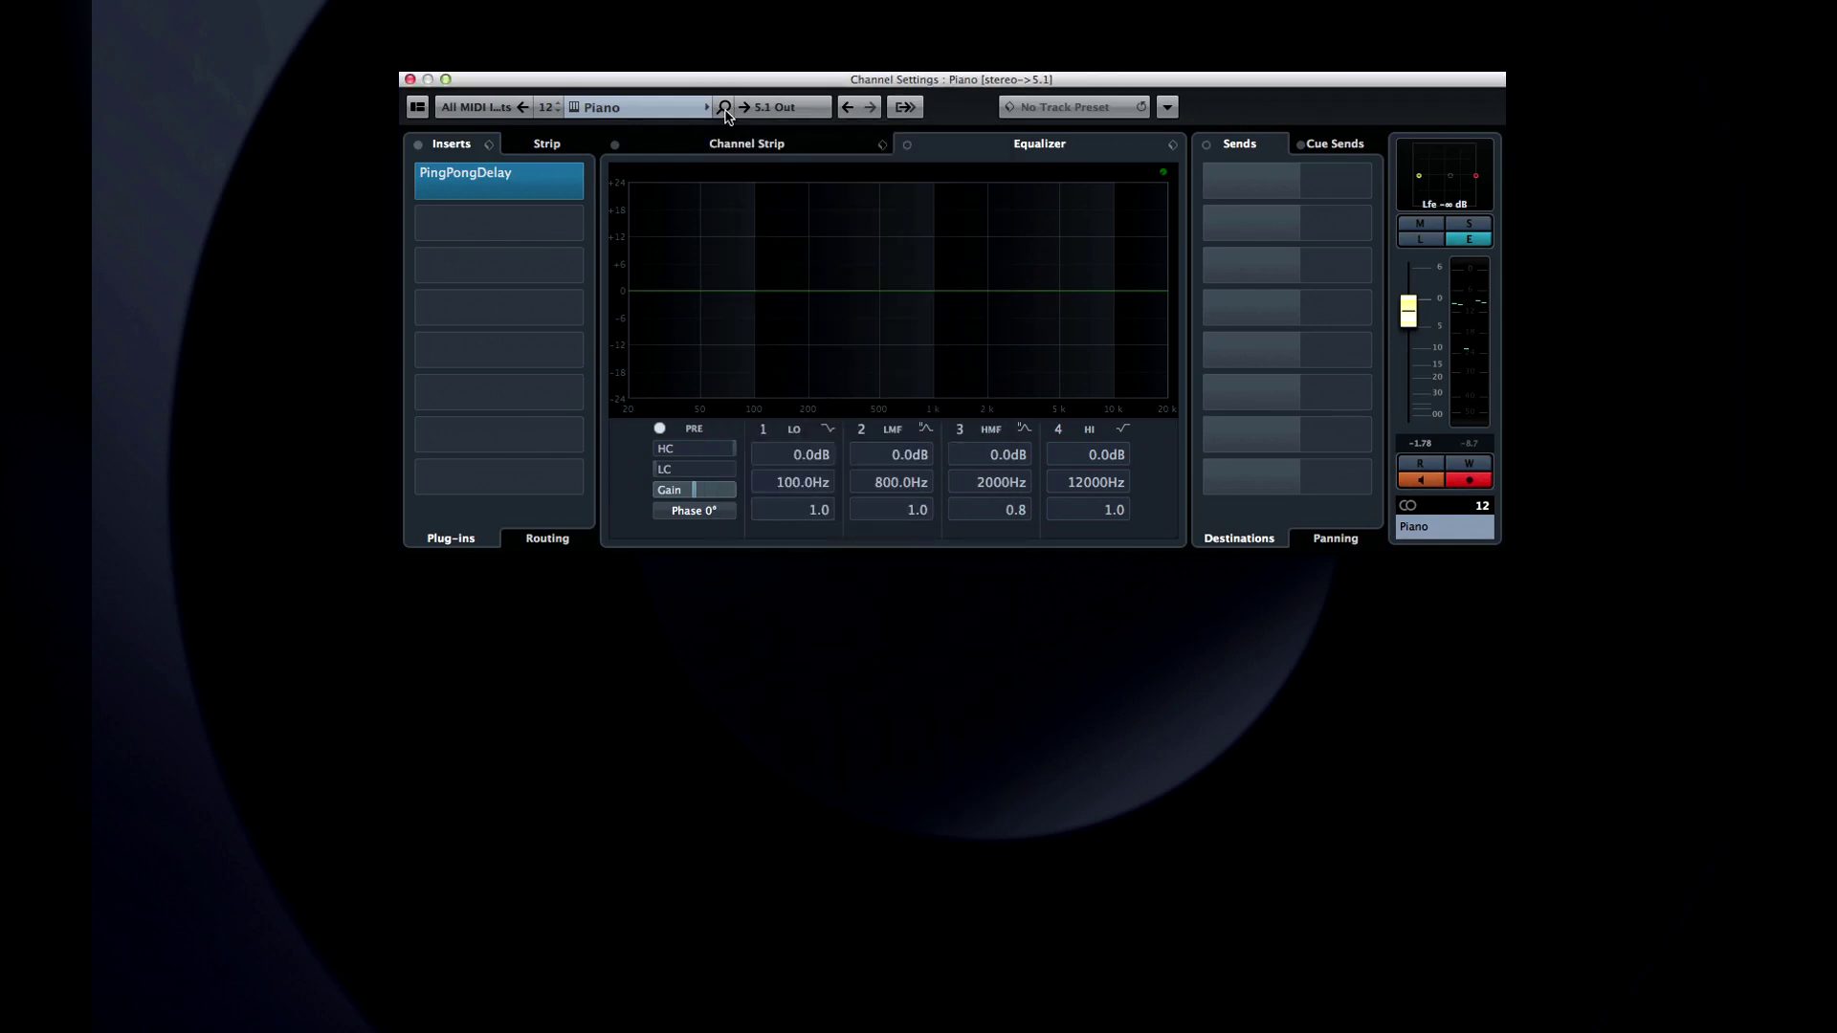
{"action": "left_click", "coordinate": [765, 109]}
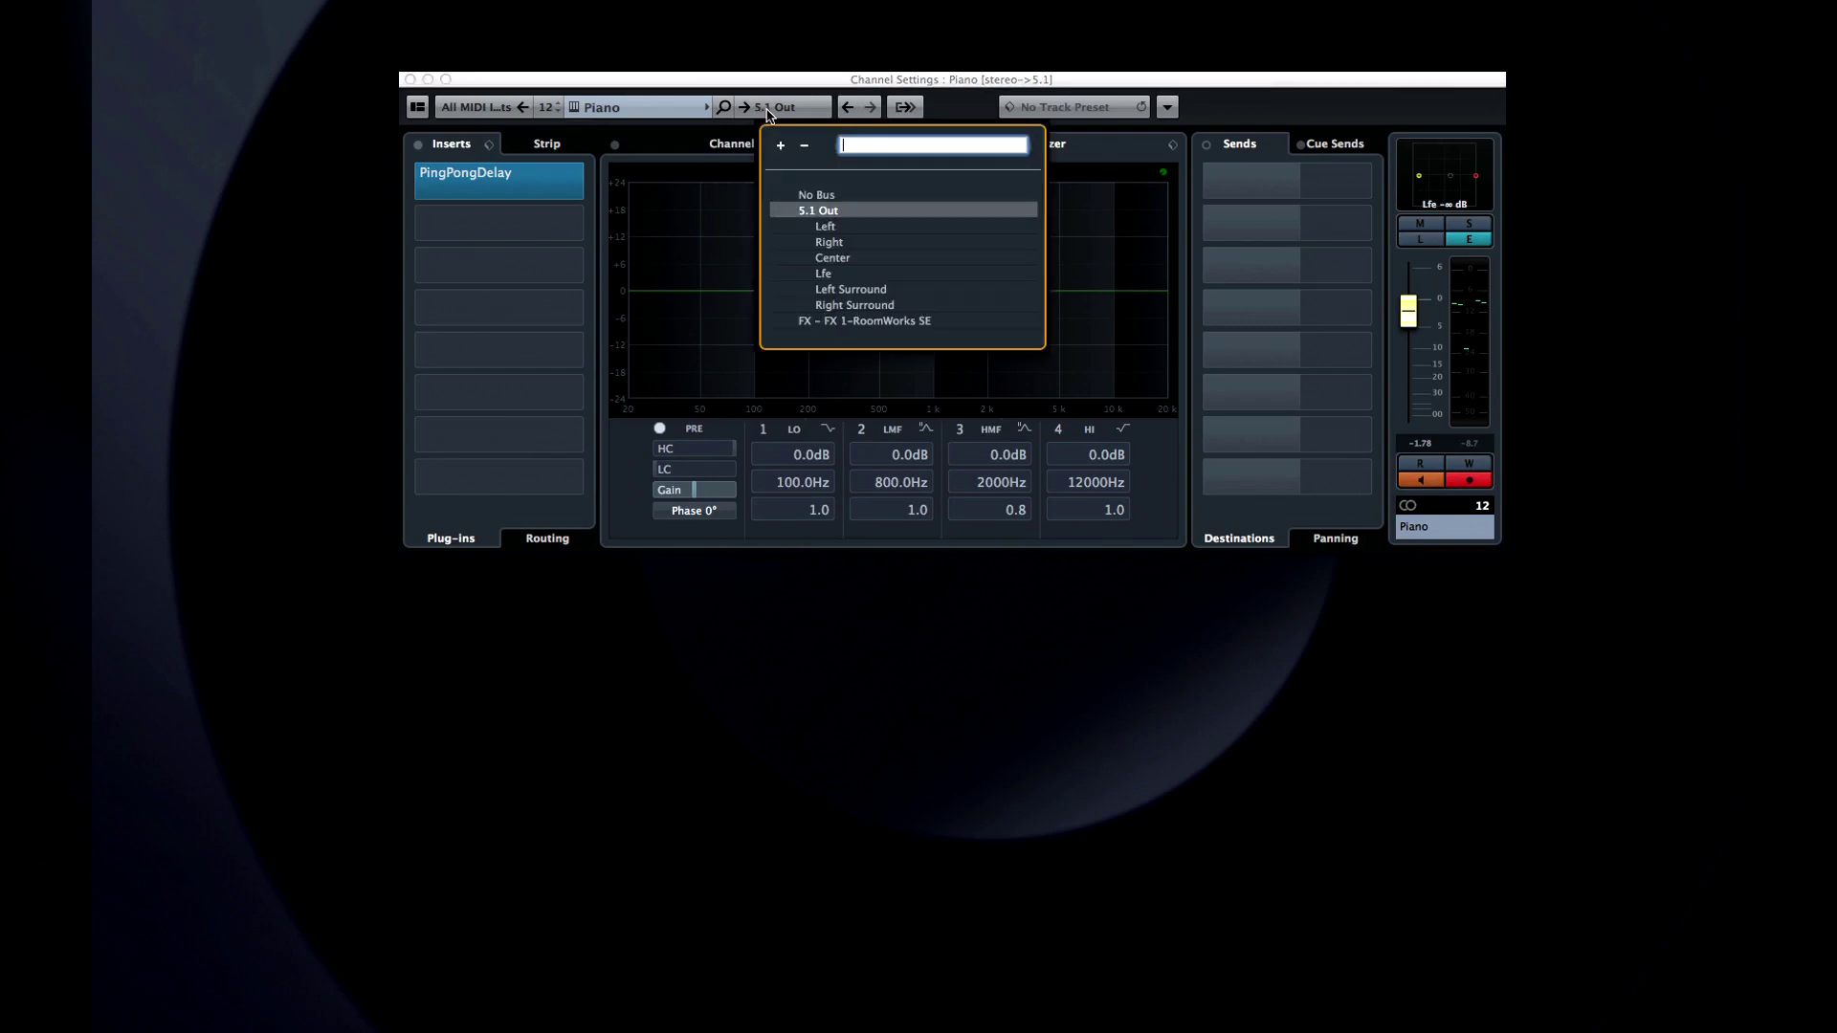
{"action": "left_click", "coordinate": [766, 112]}
{"action": "left_click", "coordinate": [848, 107]}
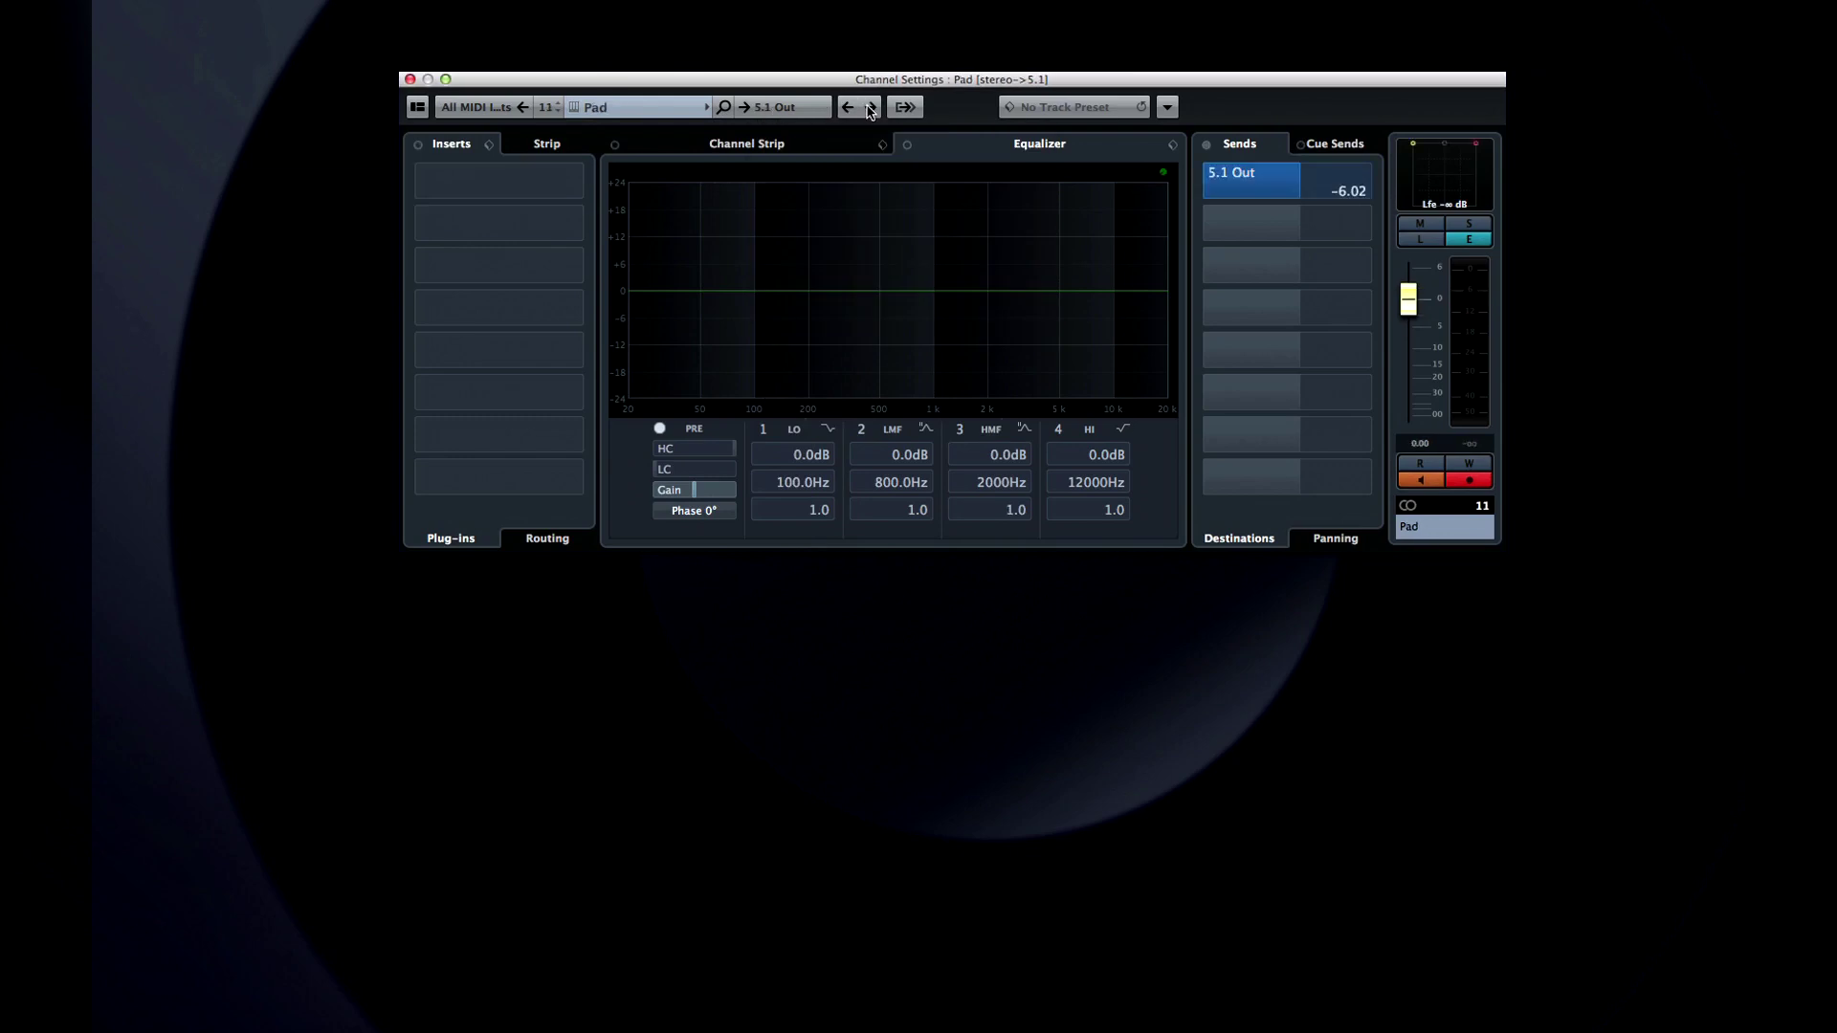
{"action": "left_click", "coordinate": [871, 109]}
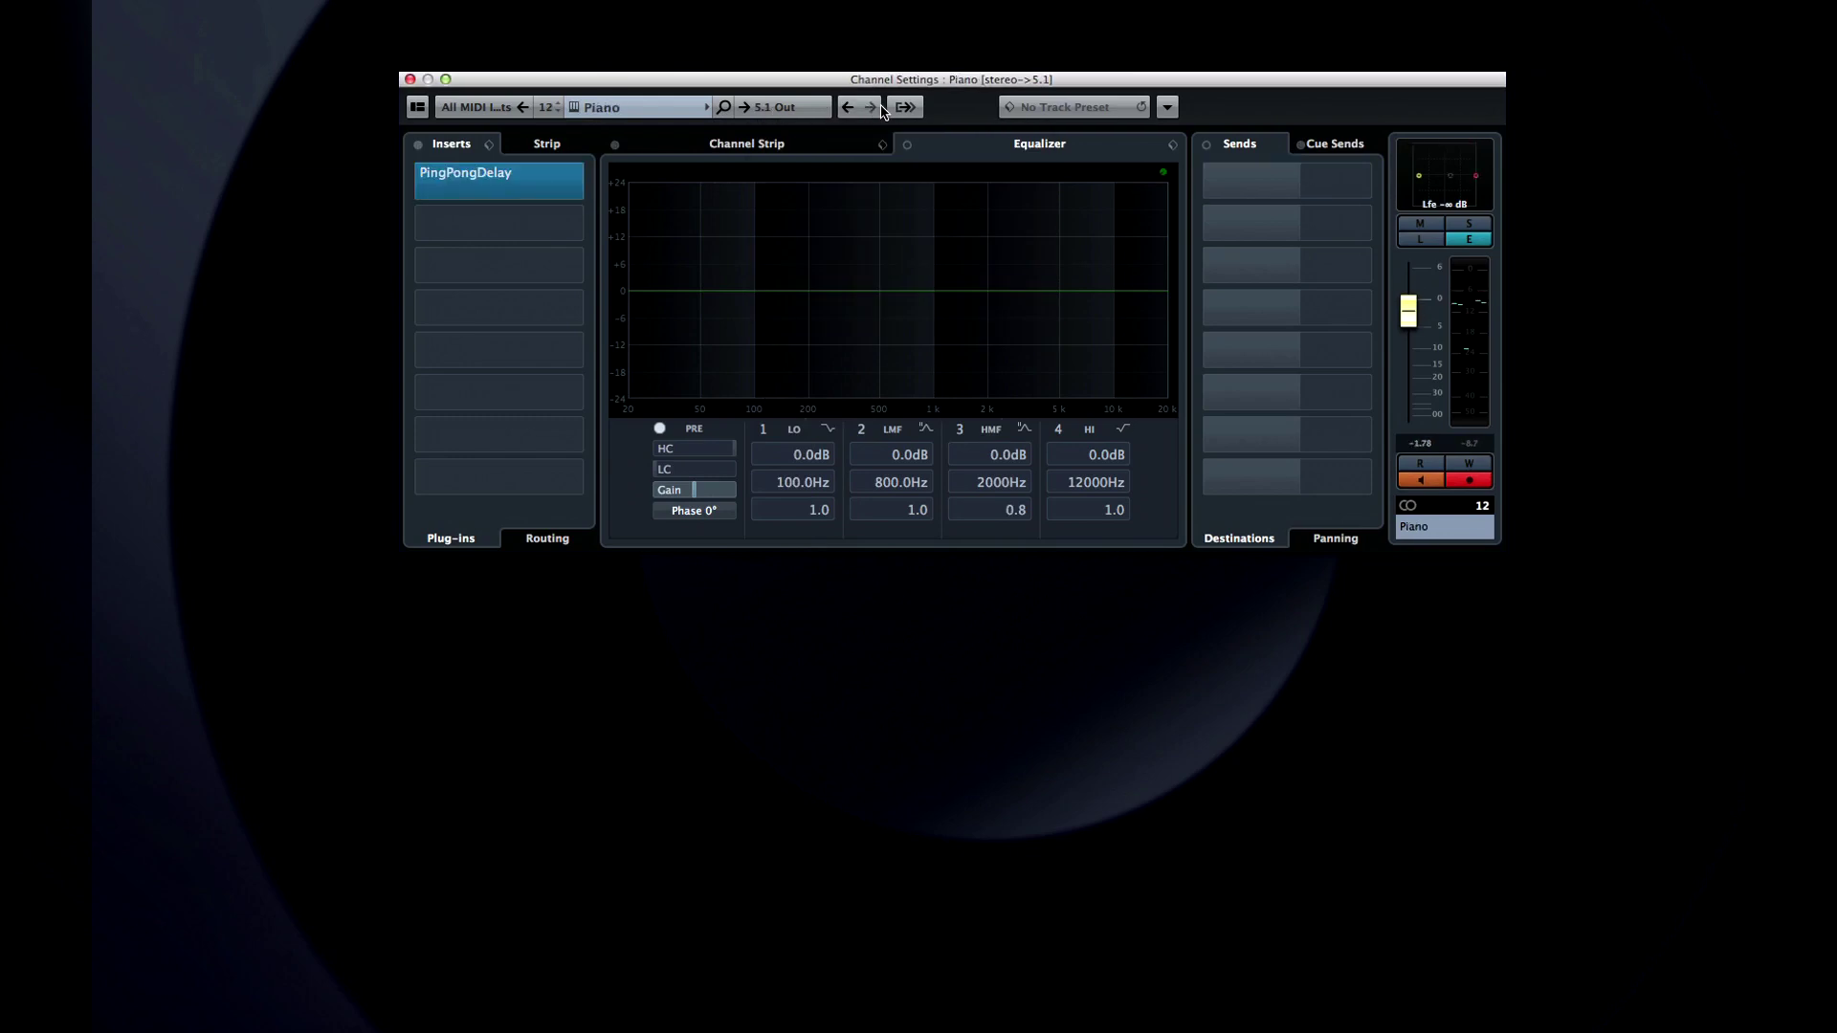
{"action": "left_click", "coordinate": [905, 108]}
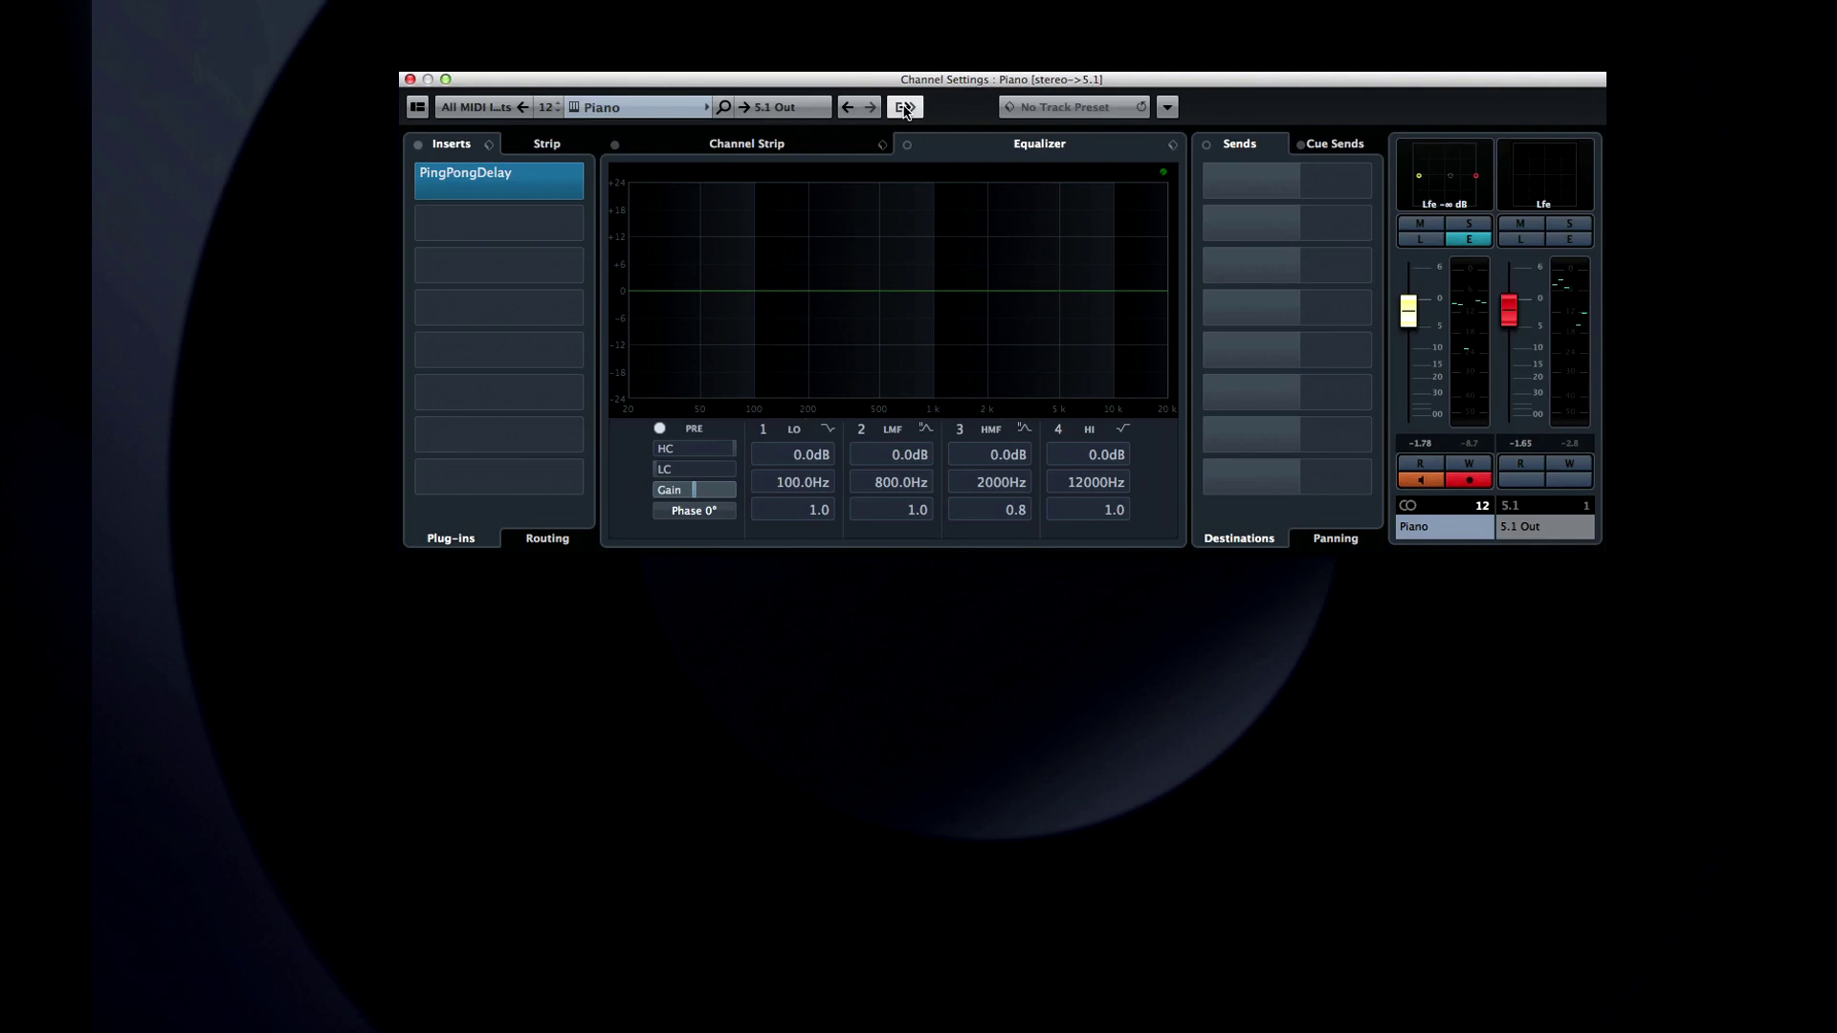
{"action": "left_click", "coordinate": [1065, 111]}
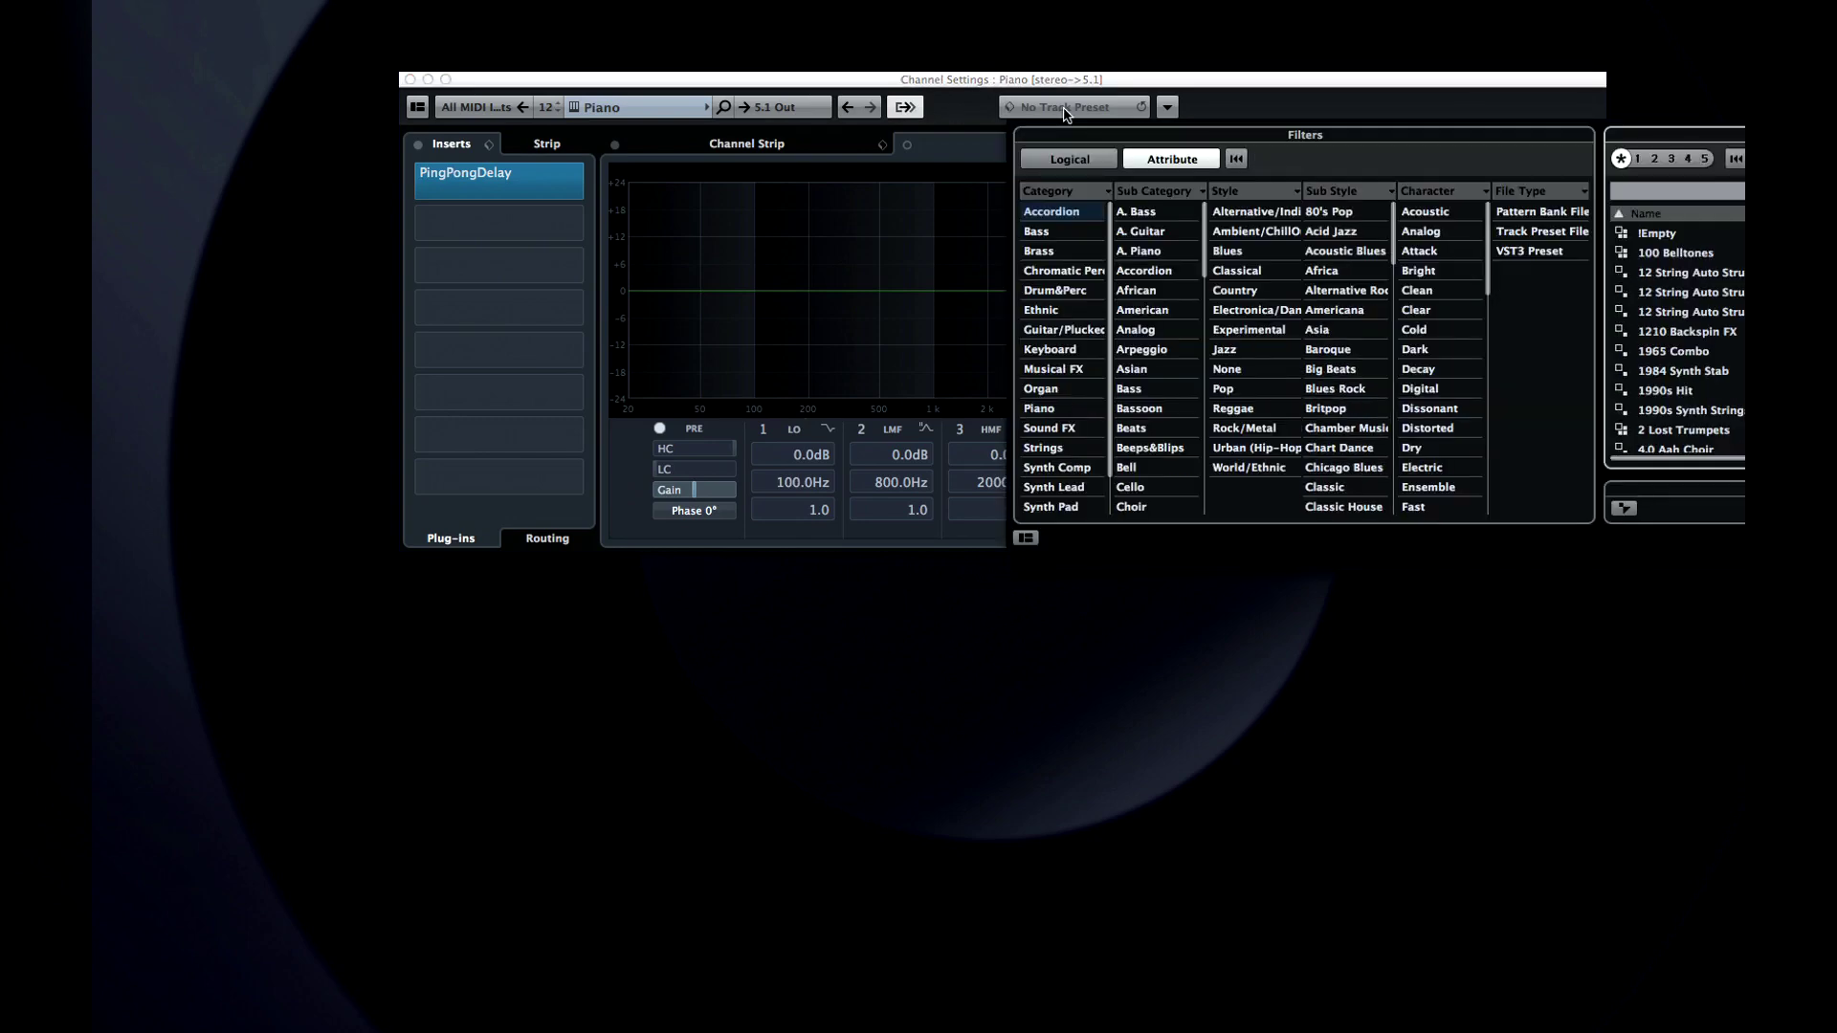
{"action": "left_click", "coordinate": [1065, 111]}
{"action": "left_click", "coordinate": [1167, 108]}
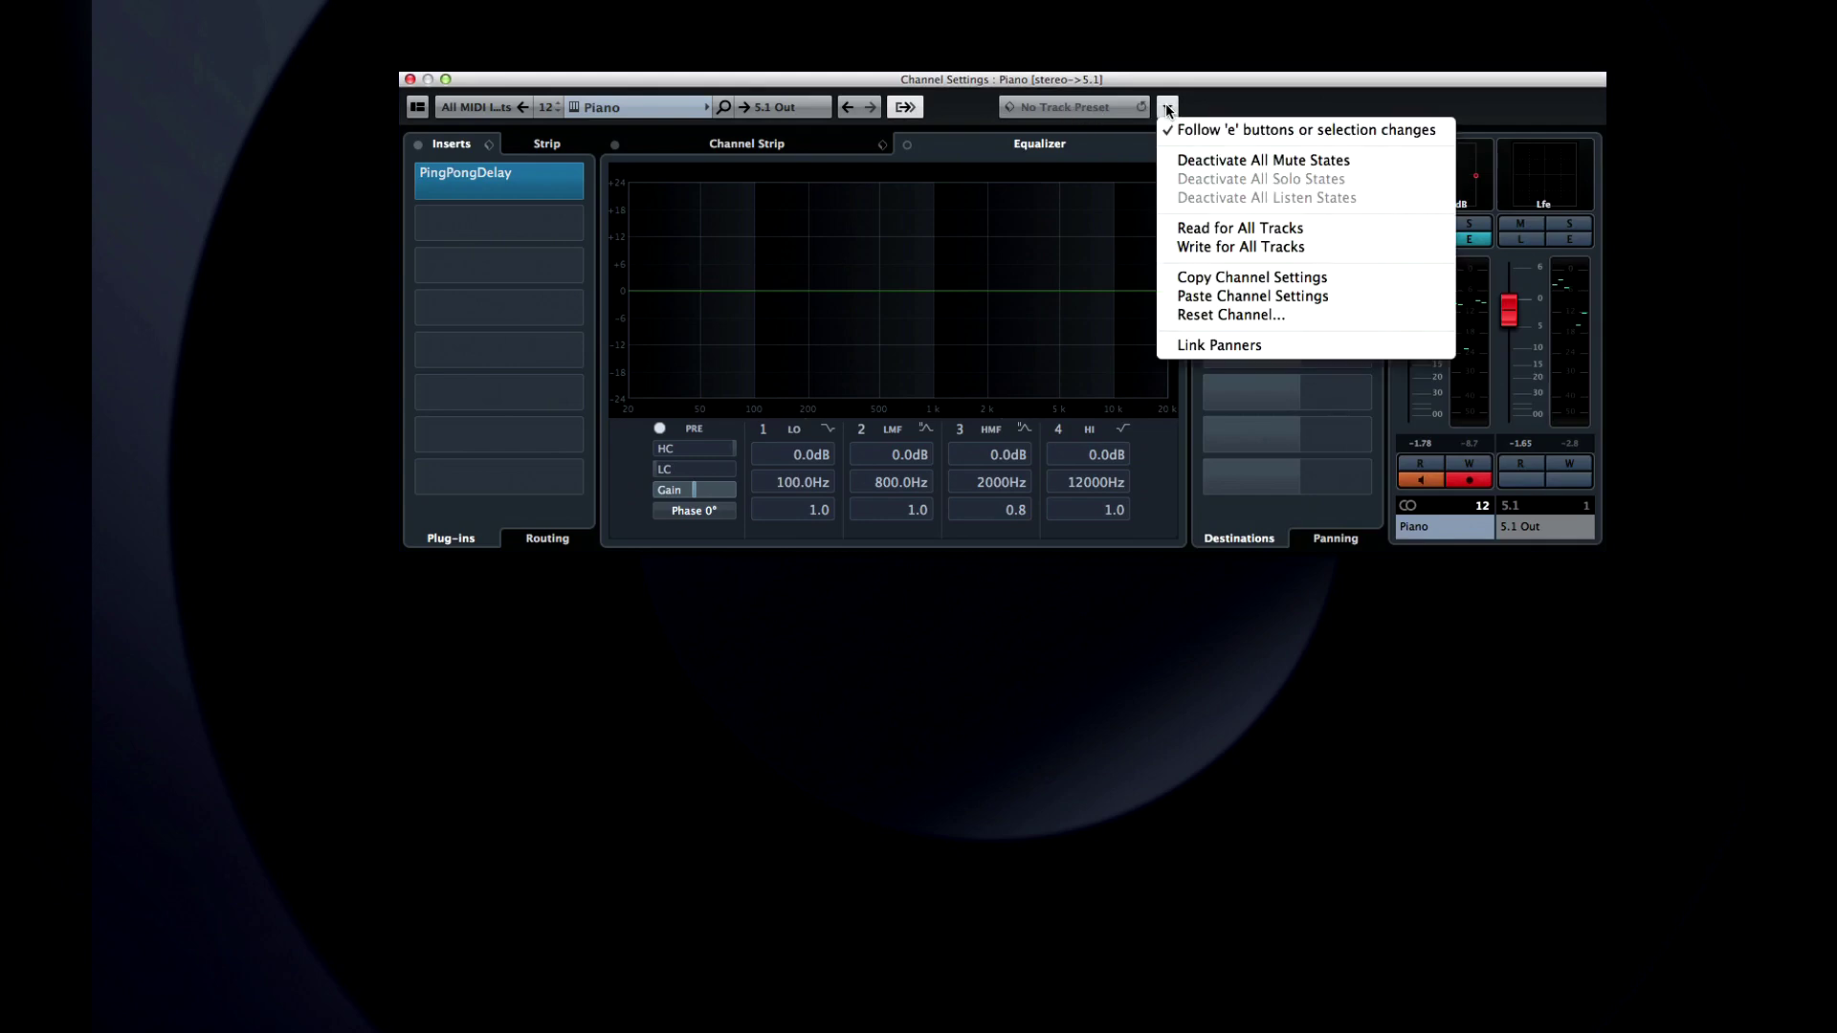
{"action": "left_click", "coordinate": [1214, 107]}
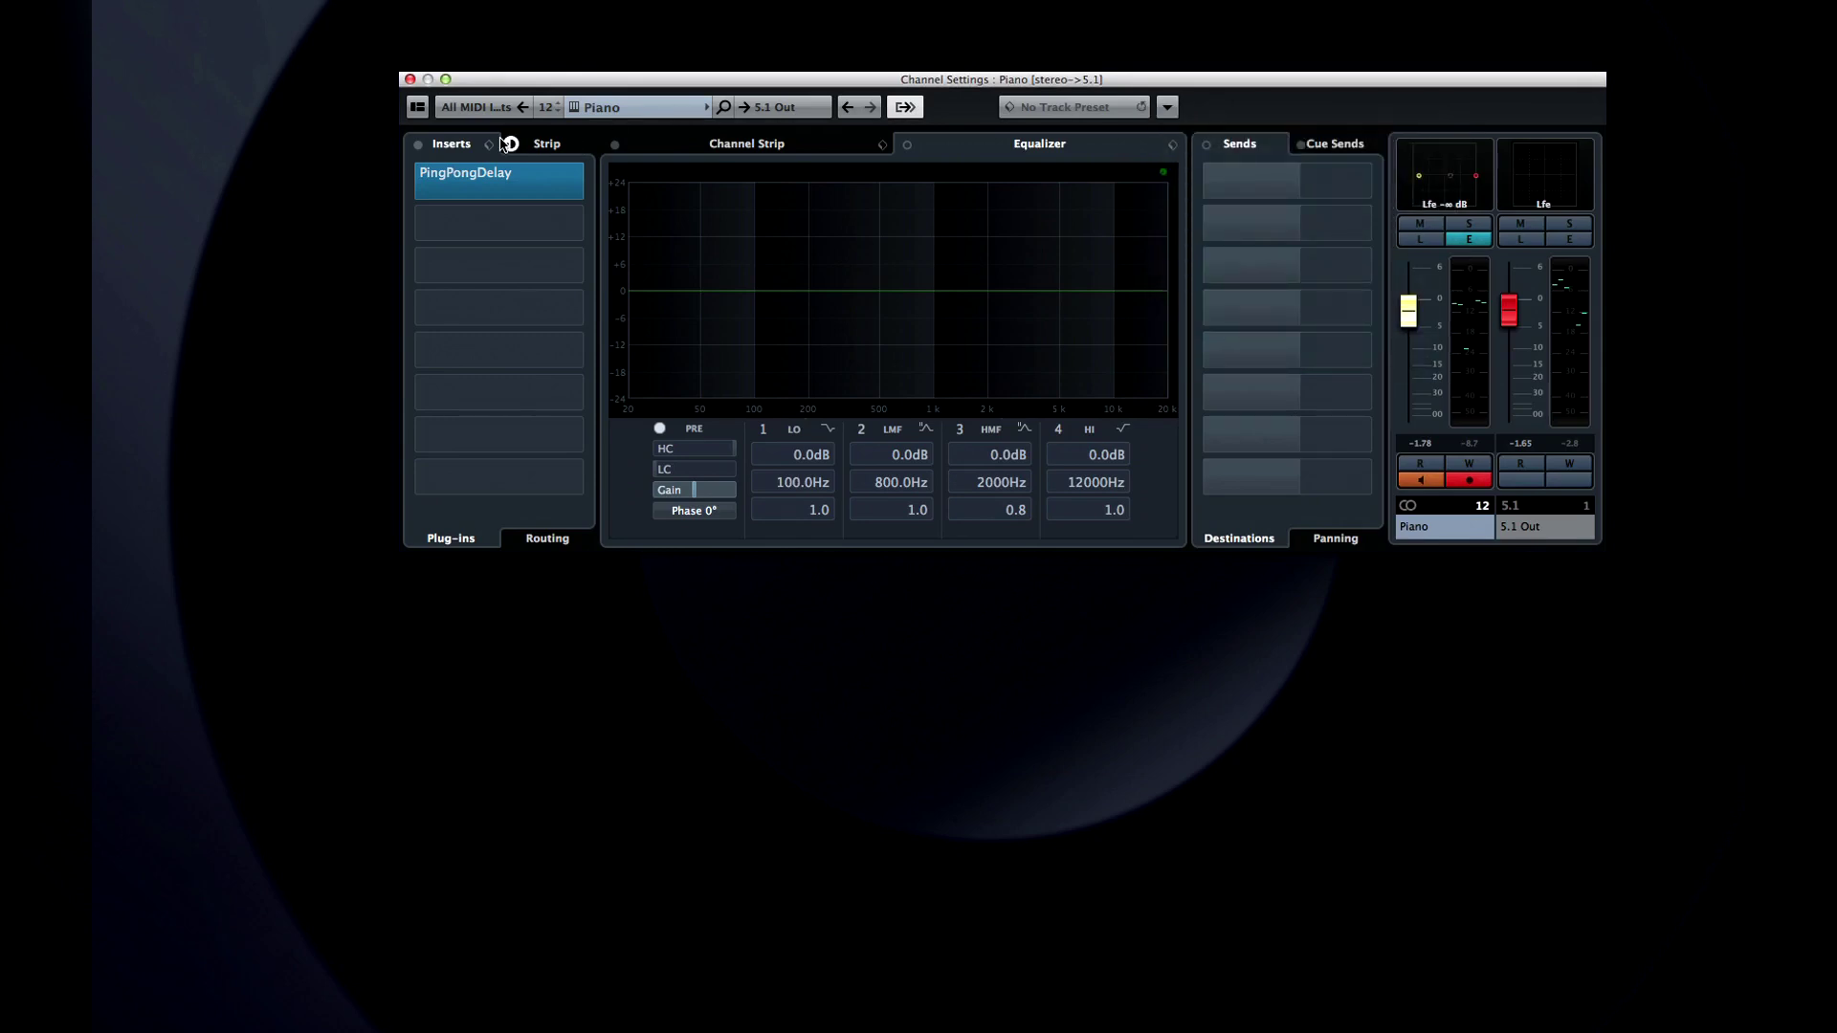
Step: Search 'reve' in insert slot 2's plug-in list, then dismiss it leaving the slot empty
{"action": "mouse_move", "coordinate": [493, 199]}
{"action": "left_click", "coordinate": [486, 223]}
{"action": "type", "text": "r"}
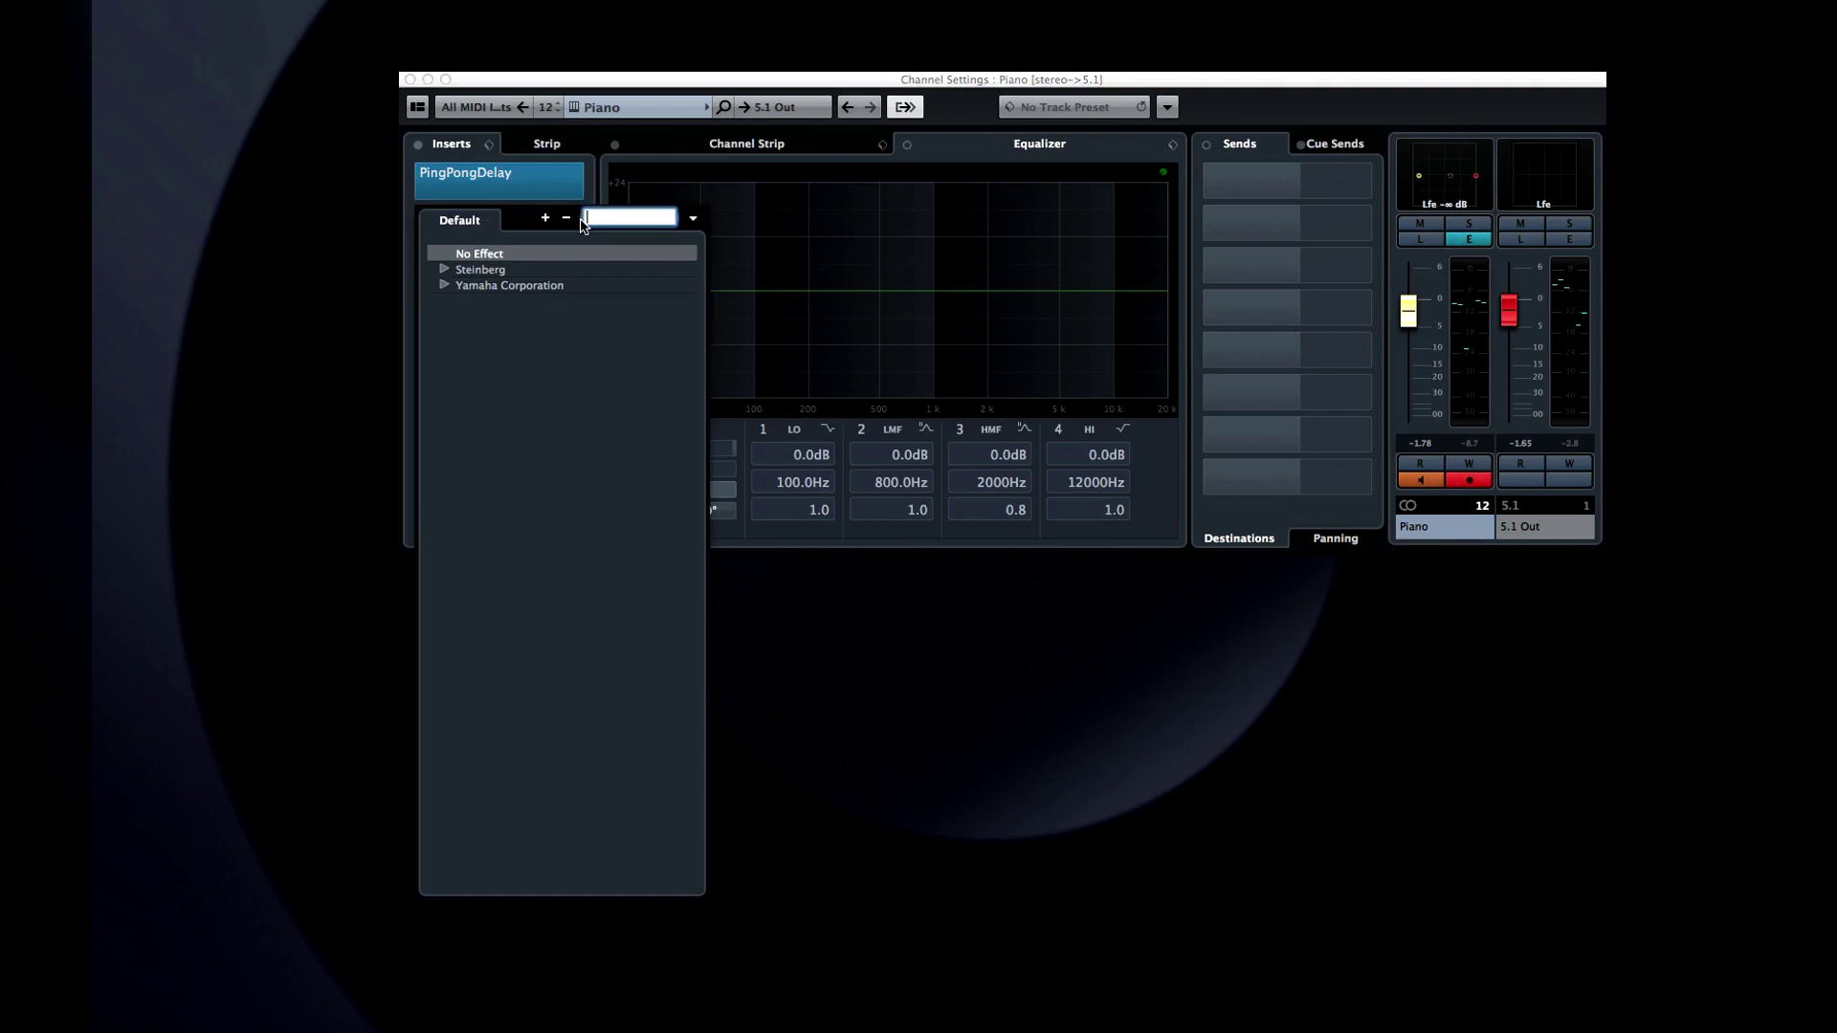
{"action": "type", "text": "ever"}
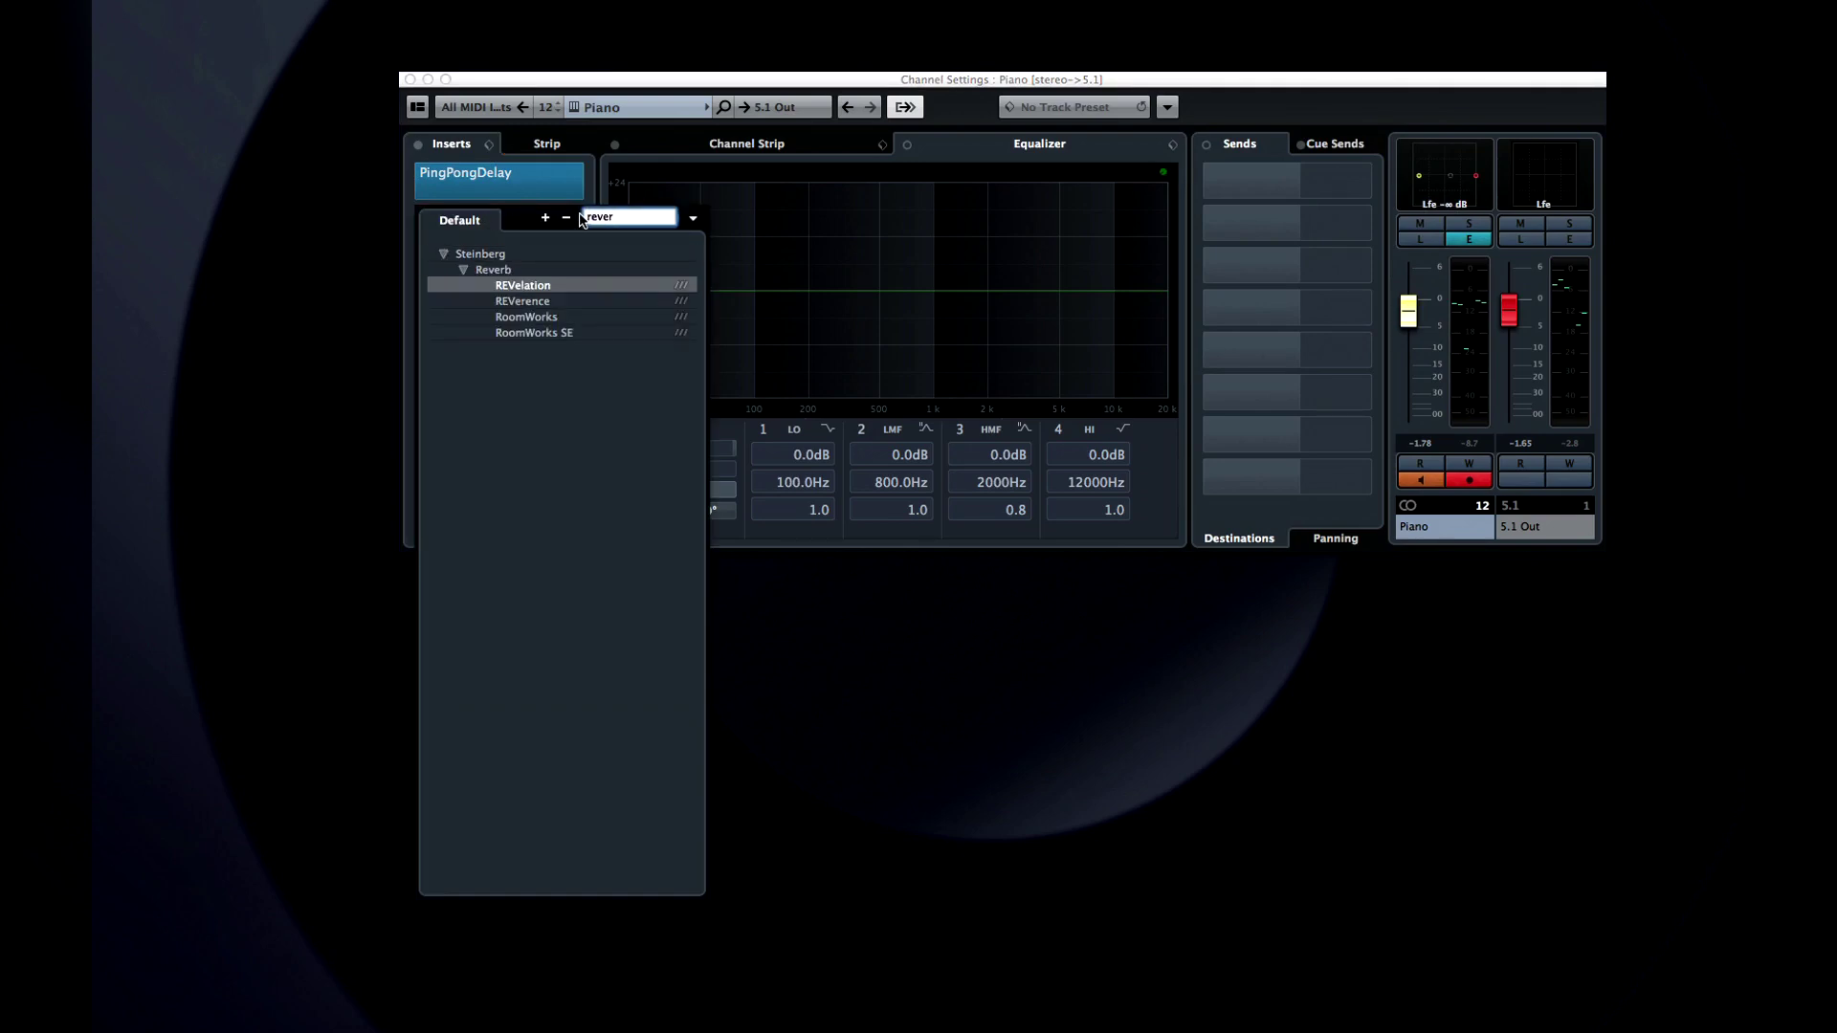
{"action": "left_click", "coordinate": [531, 194]}
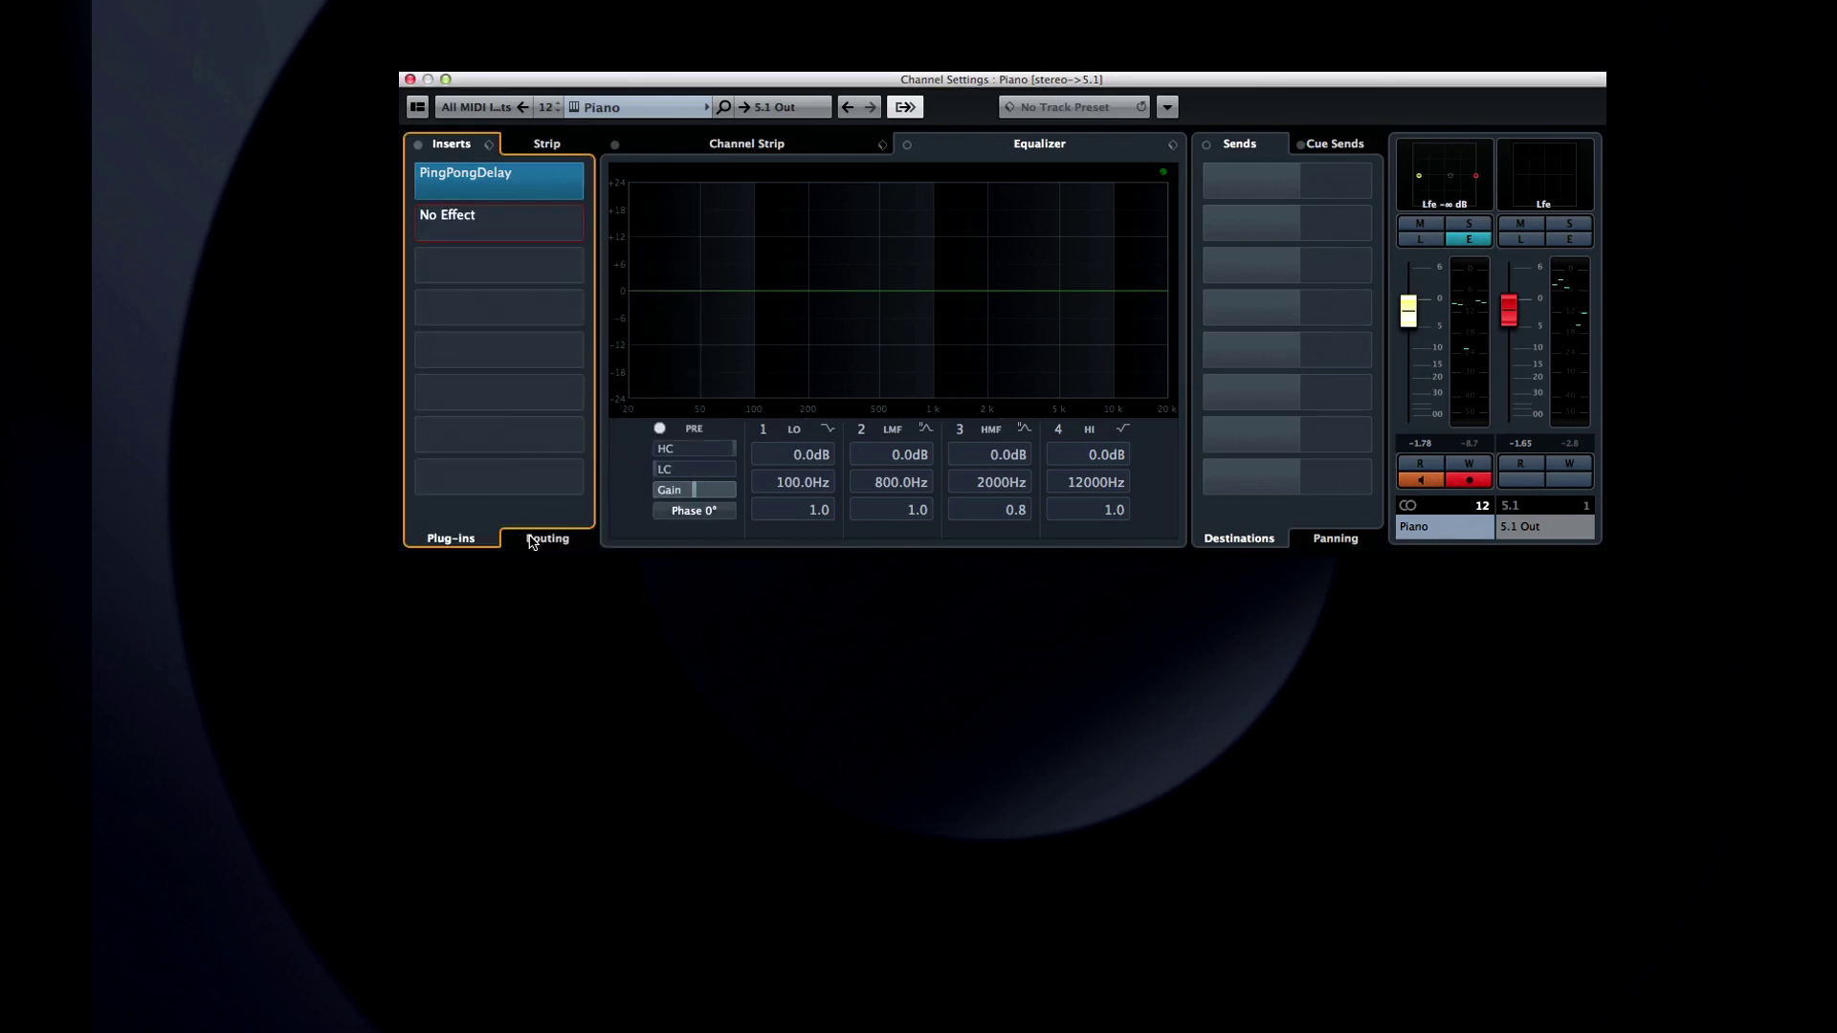
Step: Inspect the PingPongDelay insert routing, then switch to the channel strip modules
{"action": "left_click", "coordinate": [532, 537]}
{"action": "left_click", "coordinate": [504, 184]}
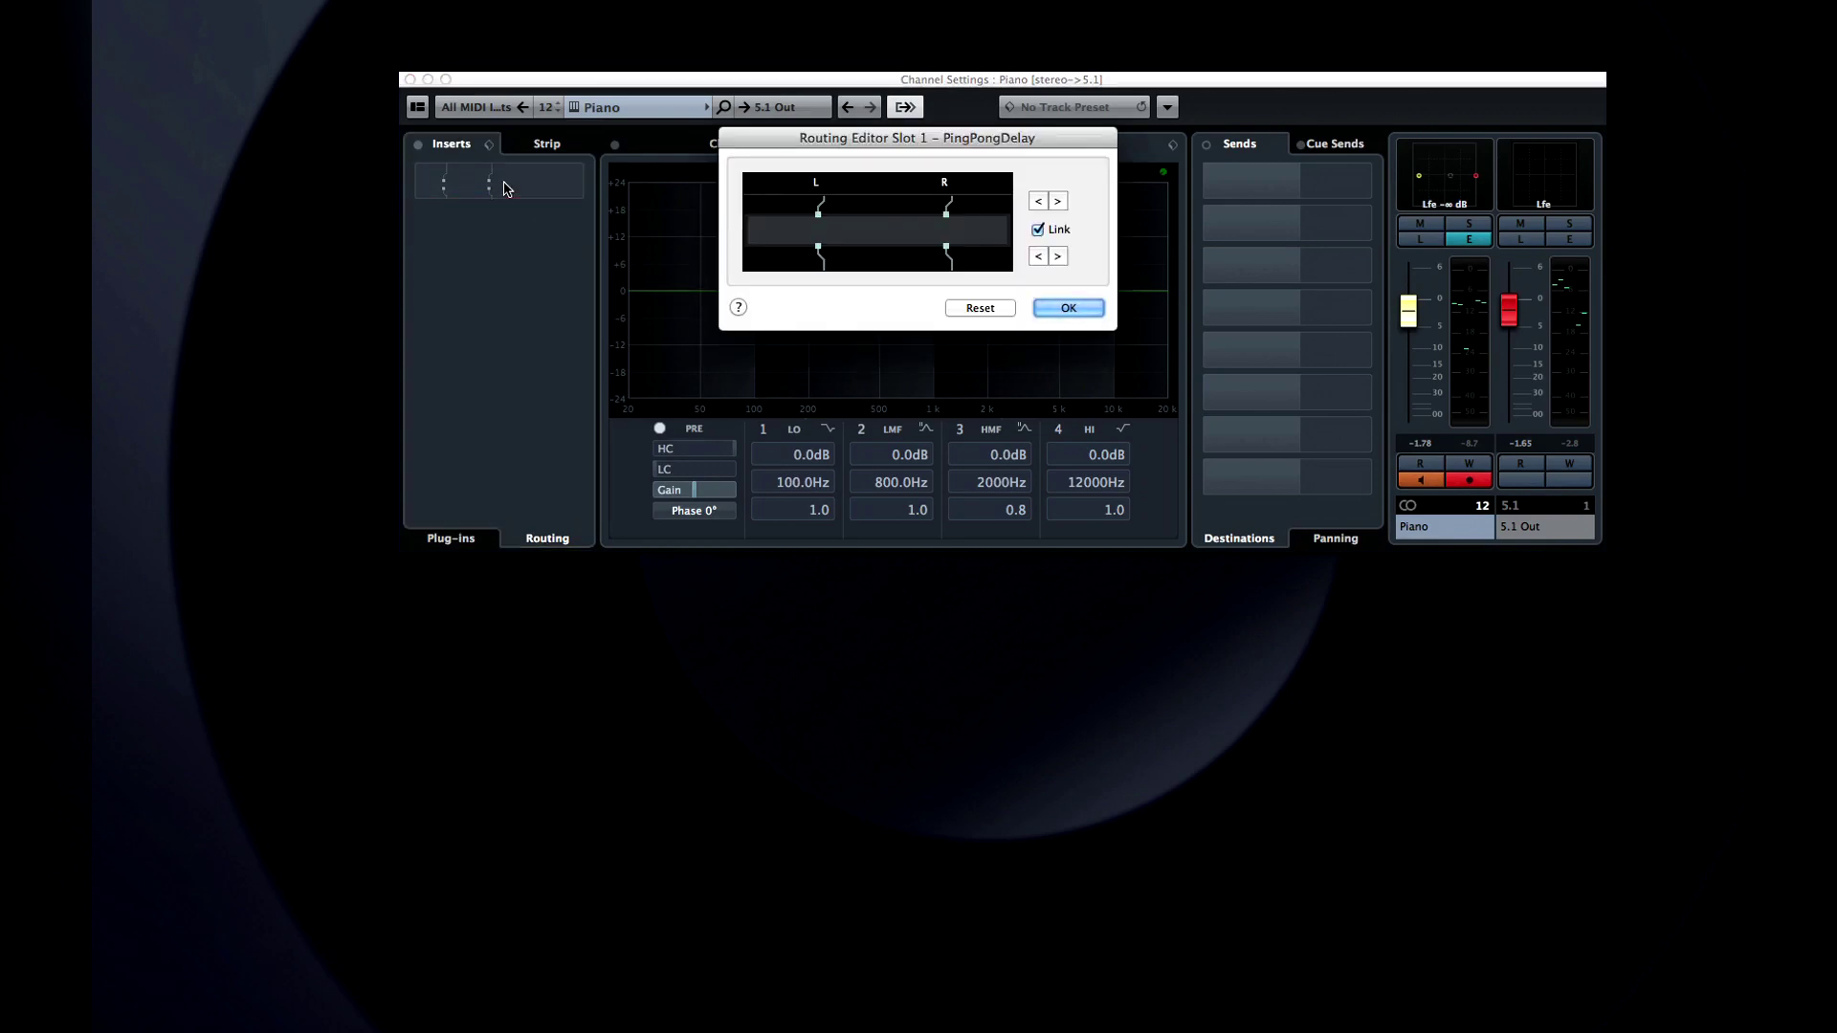
{"action": "left_click", "coordinate": [1051, 313]}
{"action": "left_click", "coordinate": [549, 147]}
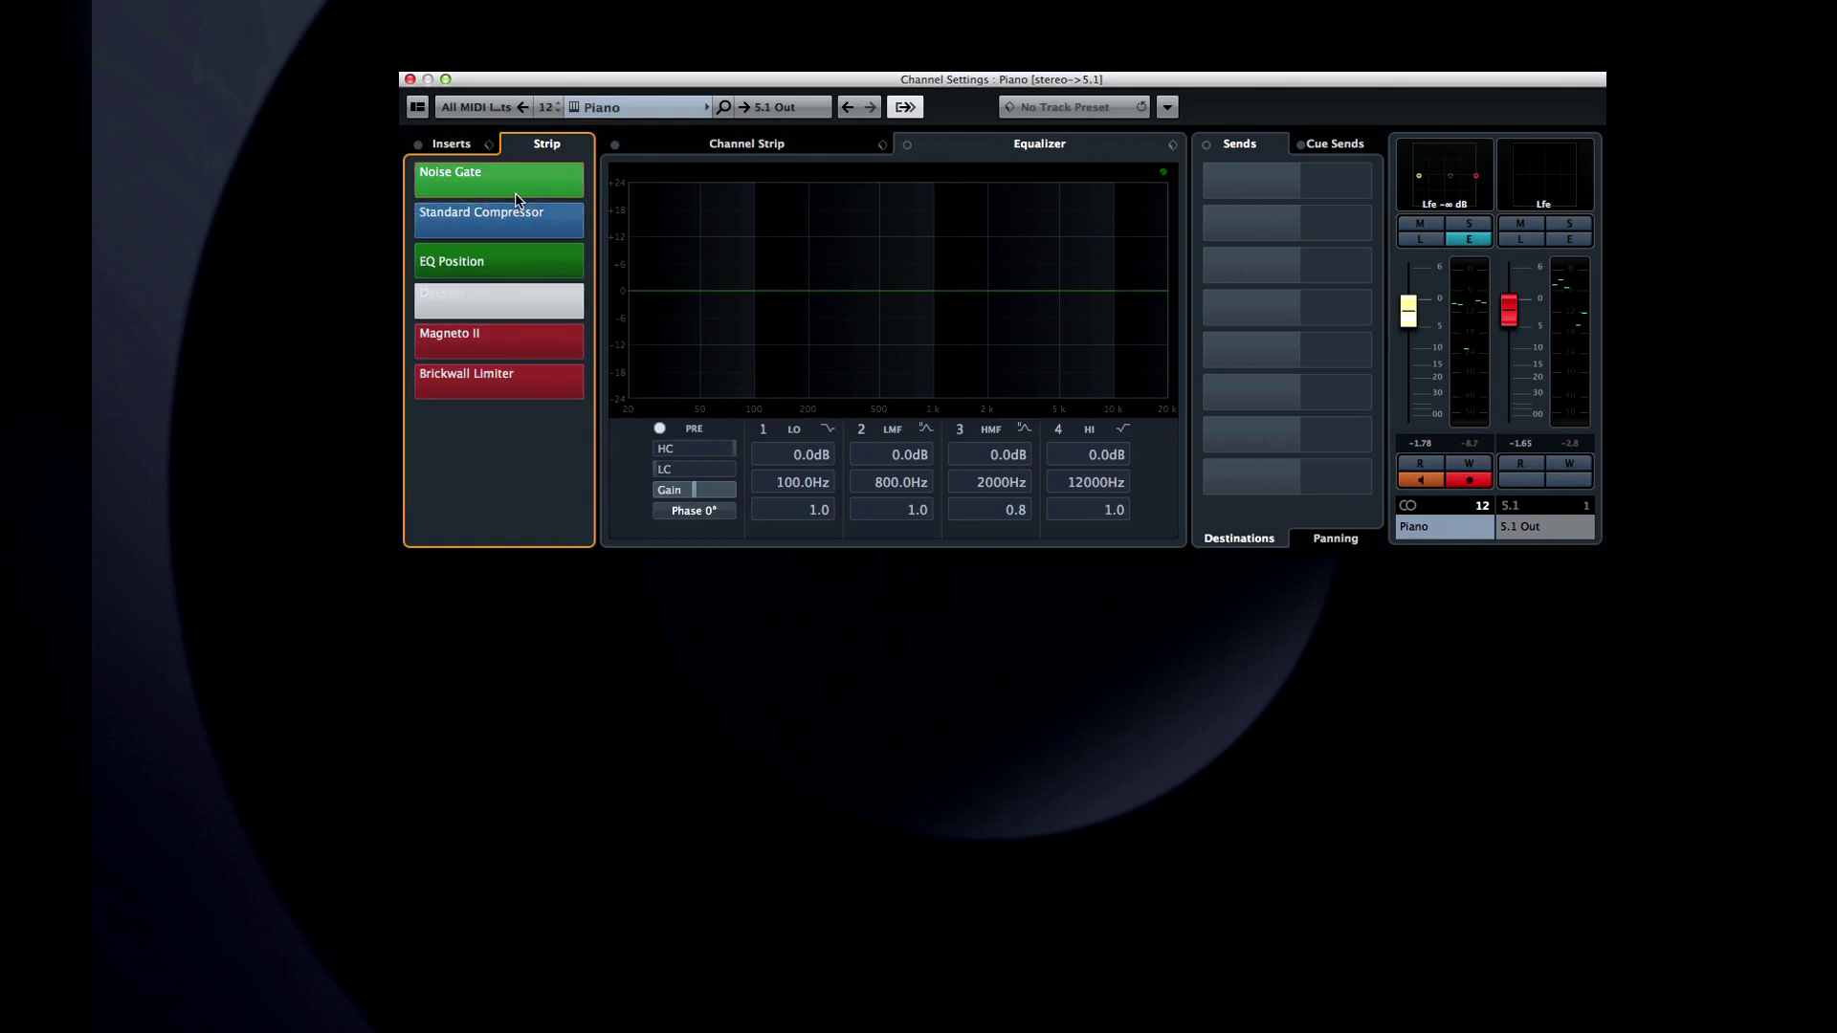
Step: Move EQ Position below Magneto II and add EQ bands at 121.3 Hz, 824.1 Hz and 3096 Hz
{"action": "mouse_move", "coordinate": [521, 188]}
{"action": "left_click_drag", "start_coordinate": [522, 266], "coordinate": [507, 347]}
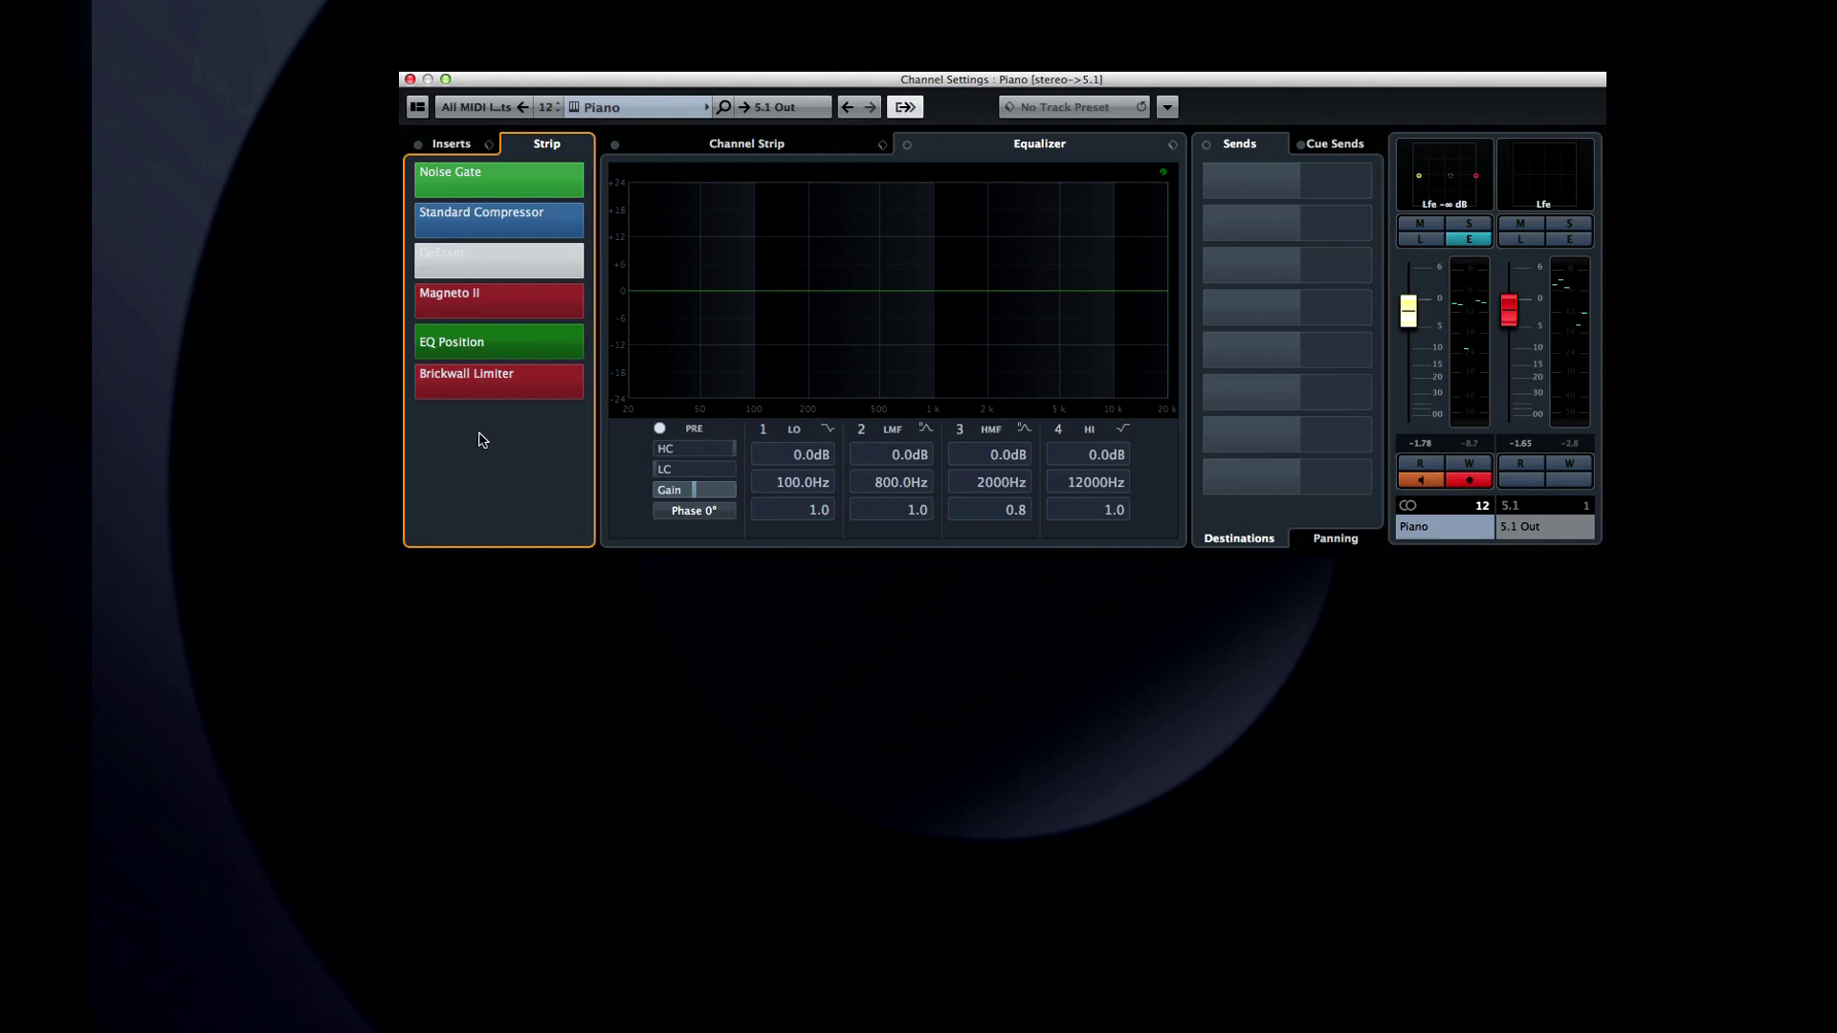
{"action": "left_click", "coordinate": [768, 287]}
{"action": "left_click", "coordinate": [919, 284]}
{"action": "left_click", "coordinate": [1022, 284]}
Step: Start playback, nudge band 3, and try phase inversion and a 20 Hz low cut
{"action": "key", "text": "space"}
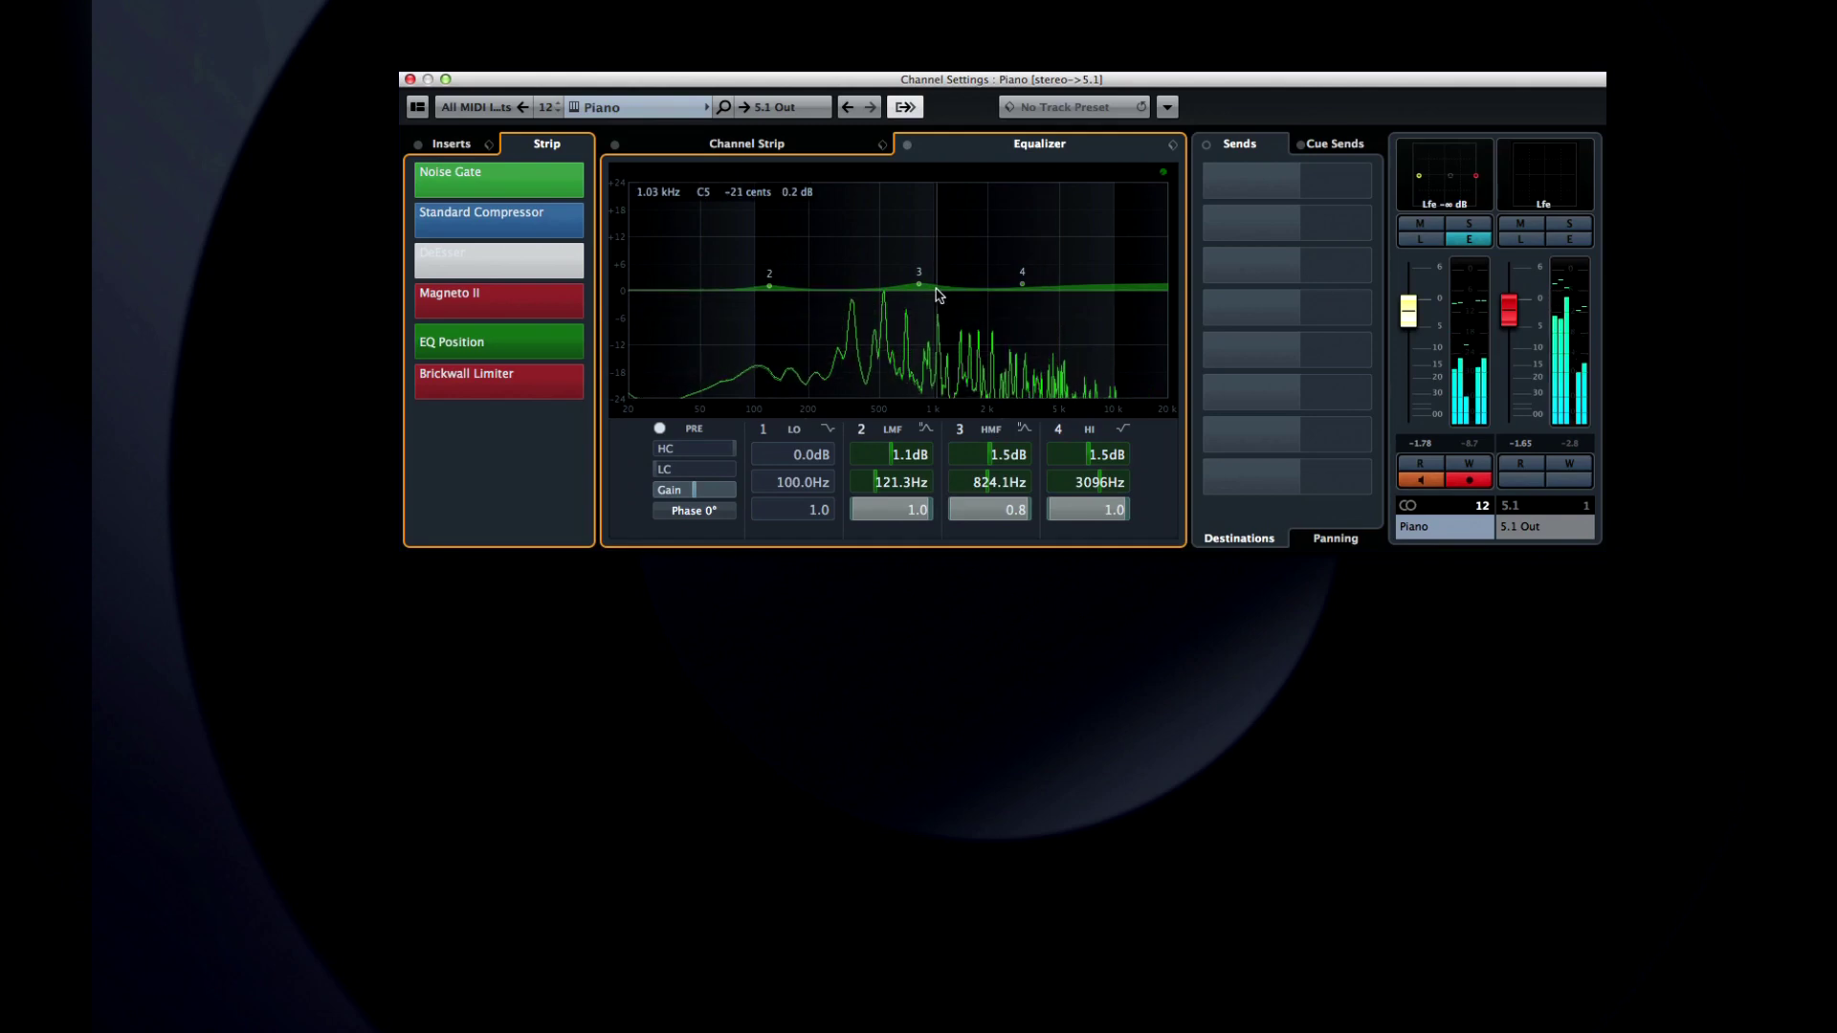
{"action": "mouse_move", "coordinate": [919, 284]}
{"action": "left_mouse_down"}
{"action": "mouse_move", "coordinate": [861, 306]}
{"action": "mouse_move", "coordinate": [883, 312]}
{"action": "mouse_move", "coordinate": [867, 330]}
{"action": "mouse_move", "coordinate": [887, 328]}
{"action": "mouse_move", "coordinate": [892, 245]}
{"action": "mouse_move", "coordinate": [904, 289]}
{"action": "left_mouse_up"}
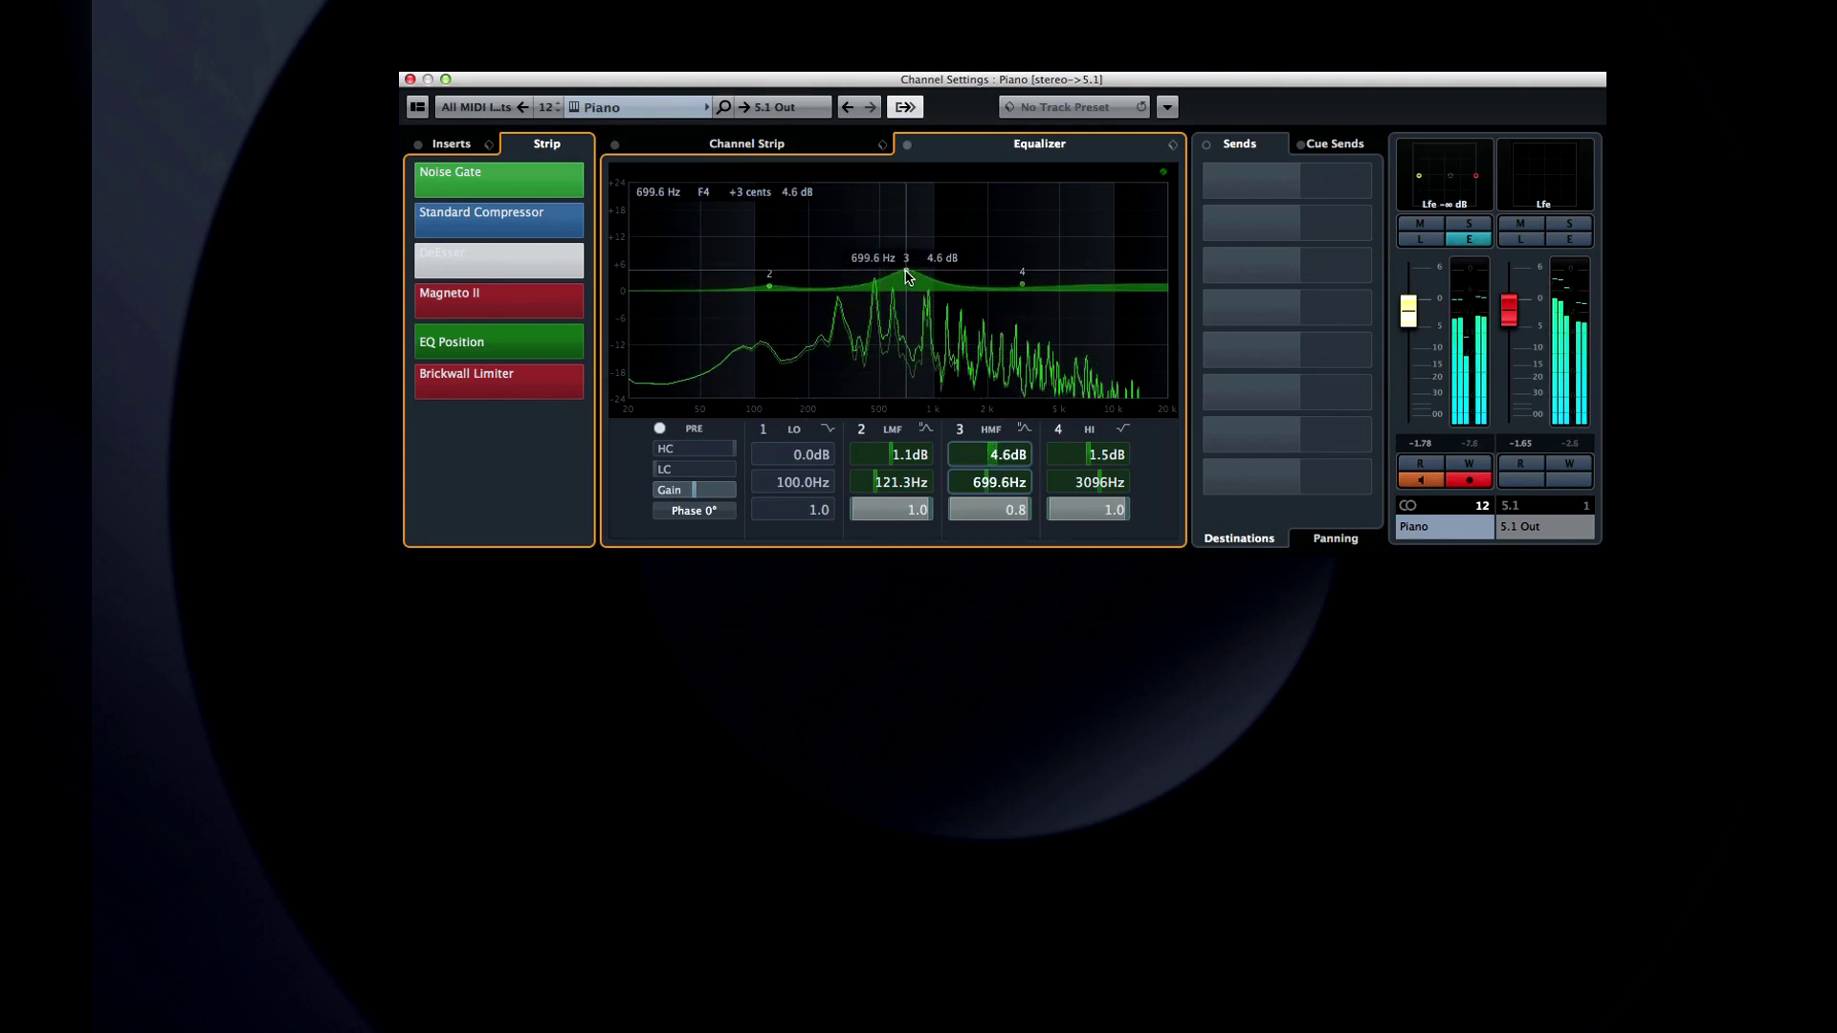
{"action": "left_click", "coordinate": [736, 450]}
{"action": "left_click", "coordinate": [726, 470]}
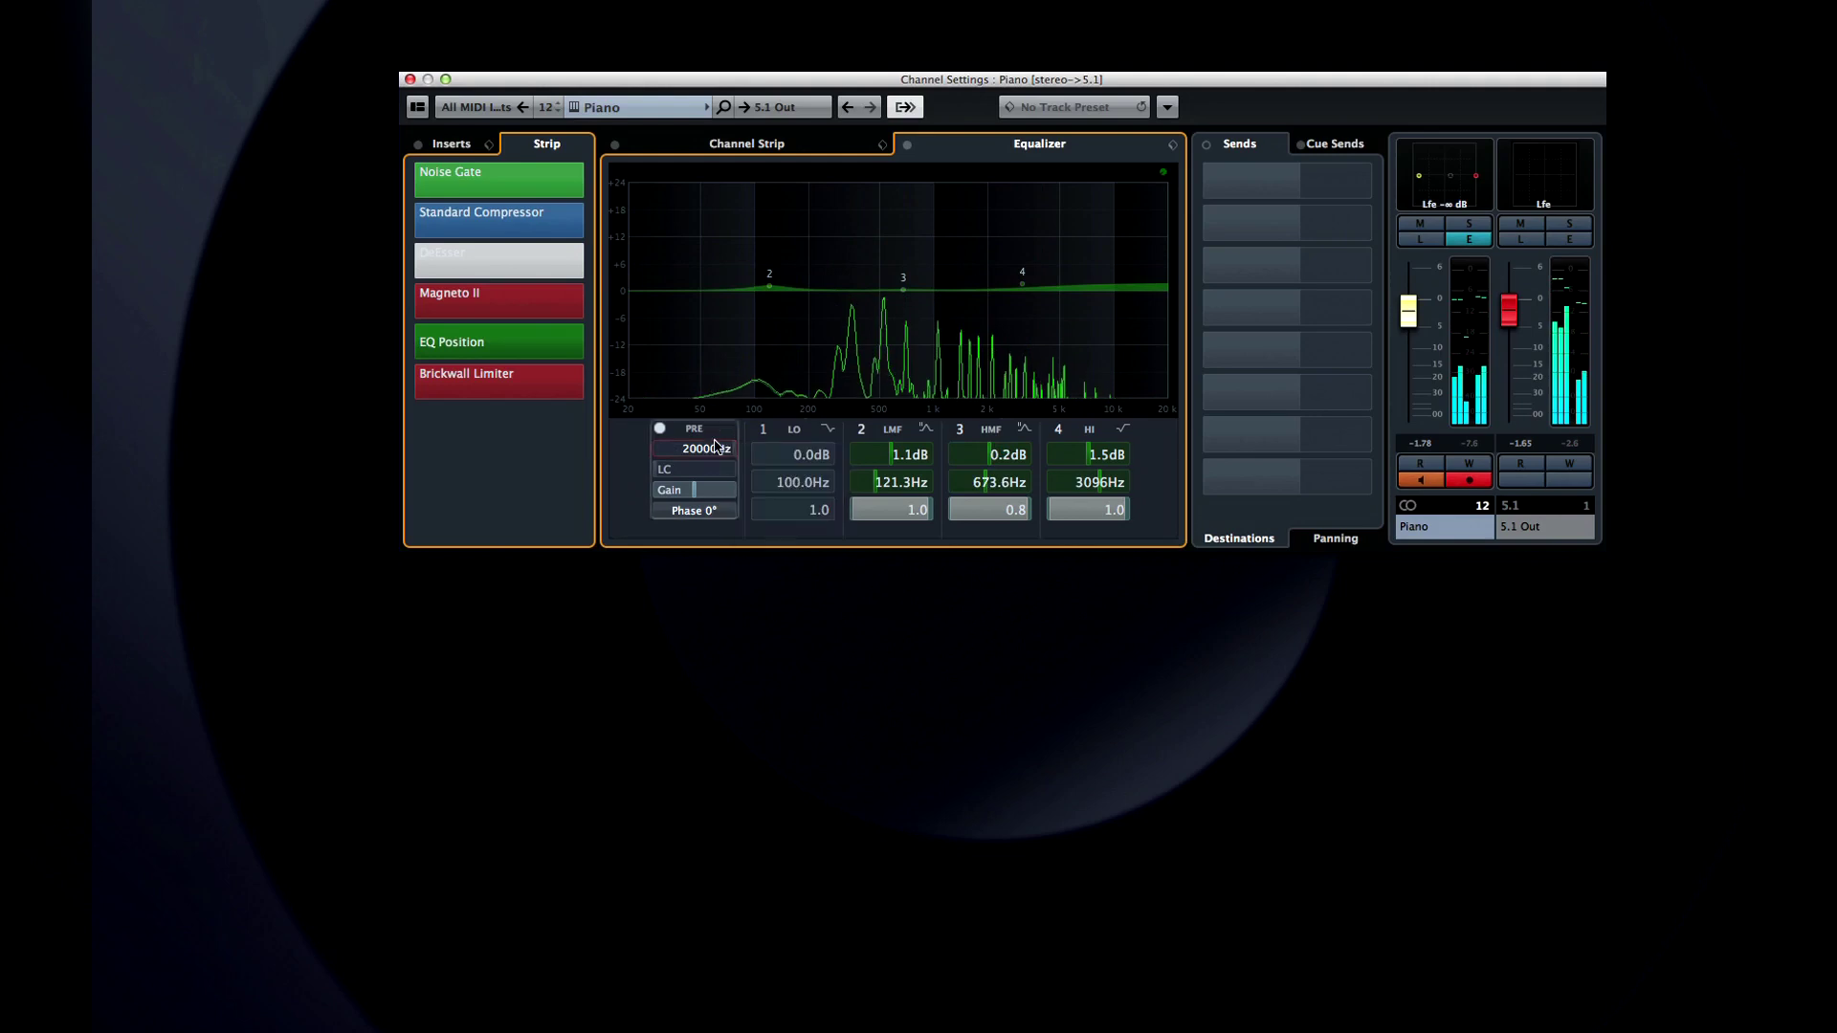
{"action": "left_click", "coordinate": [708, 510]}
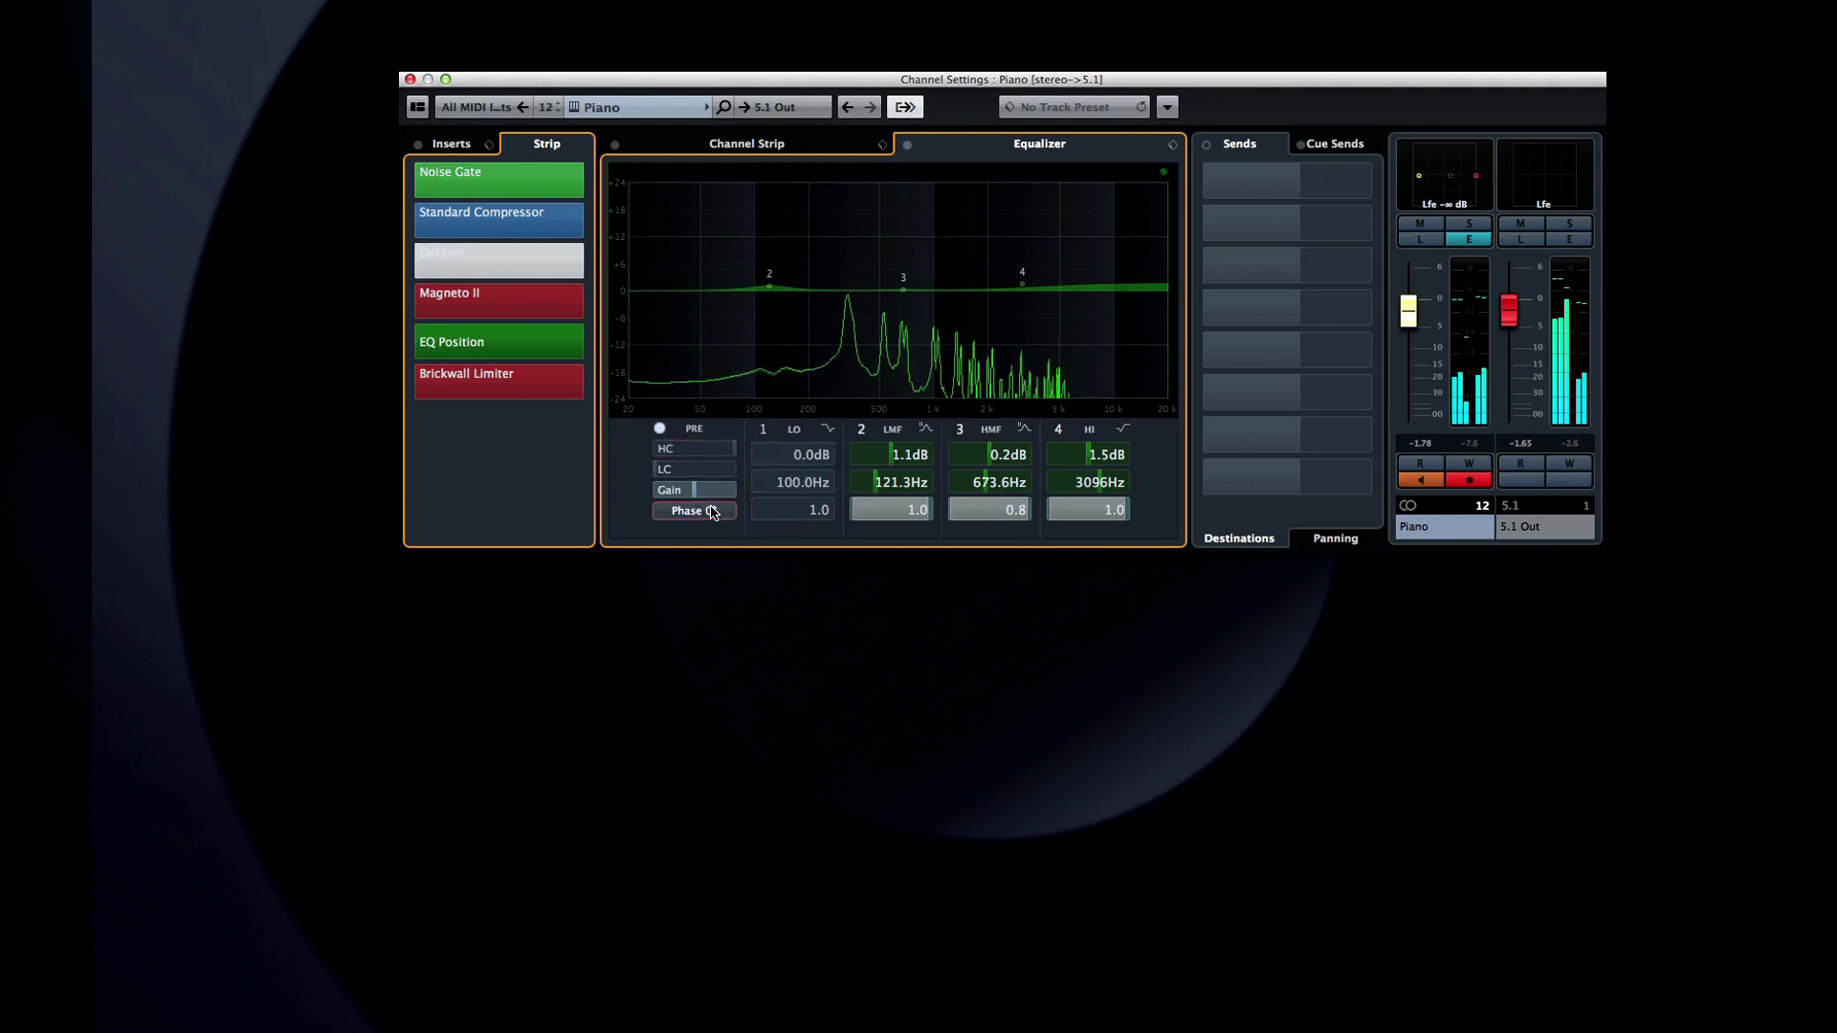
{"action": "left_click", "coordinate": [658, 468]}
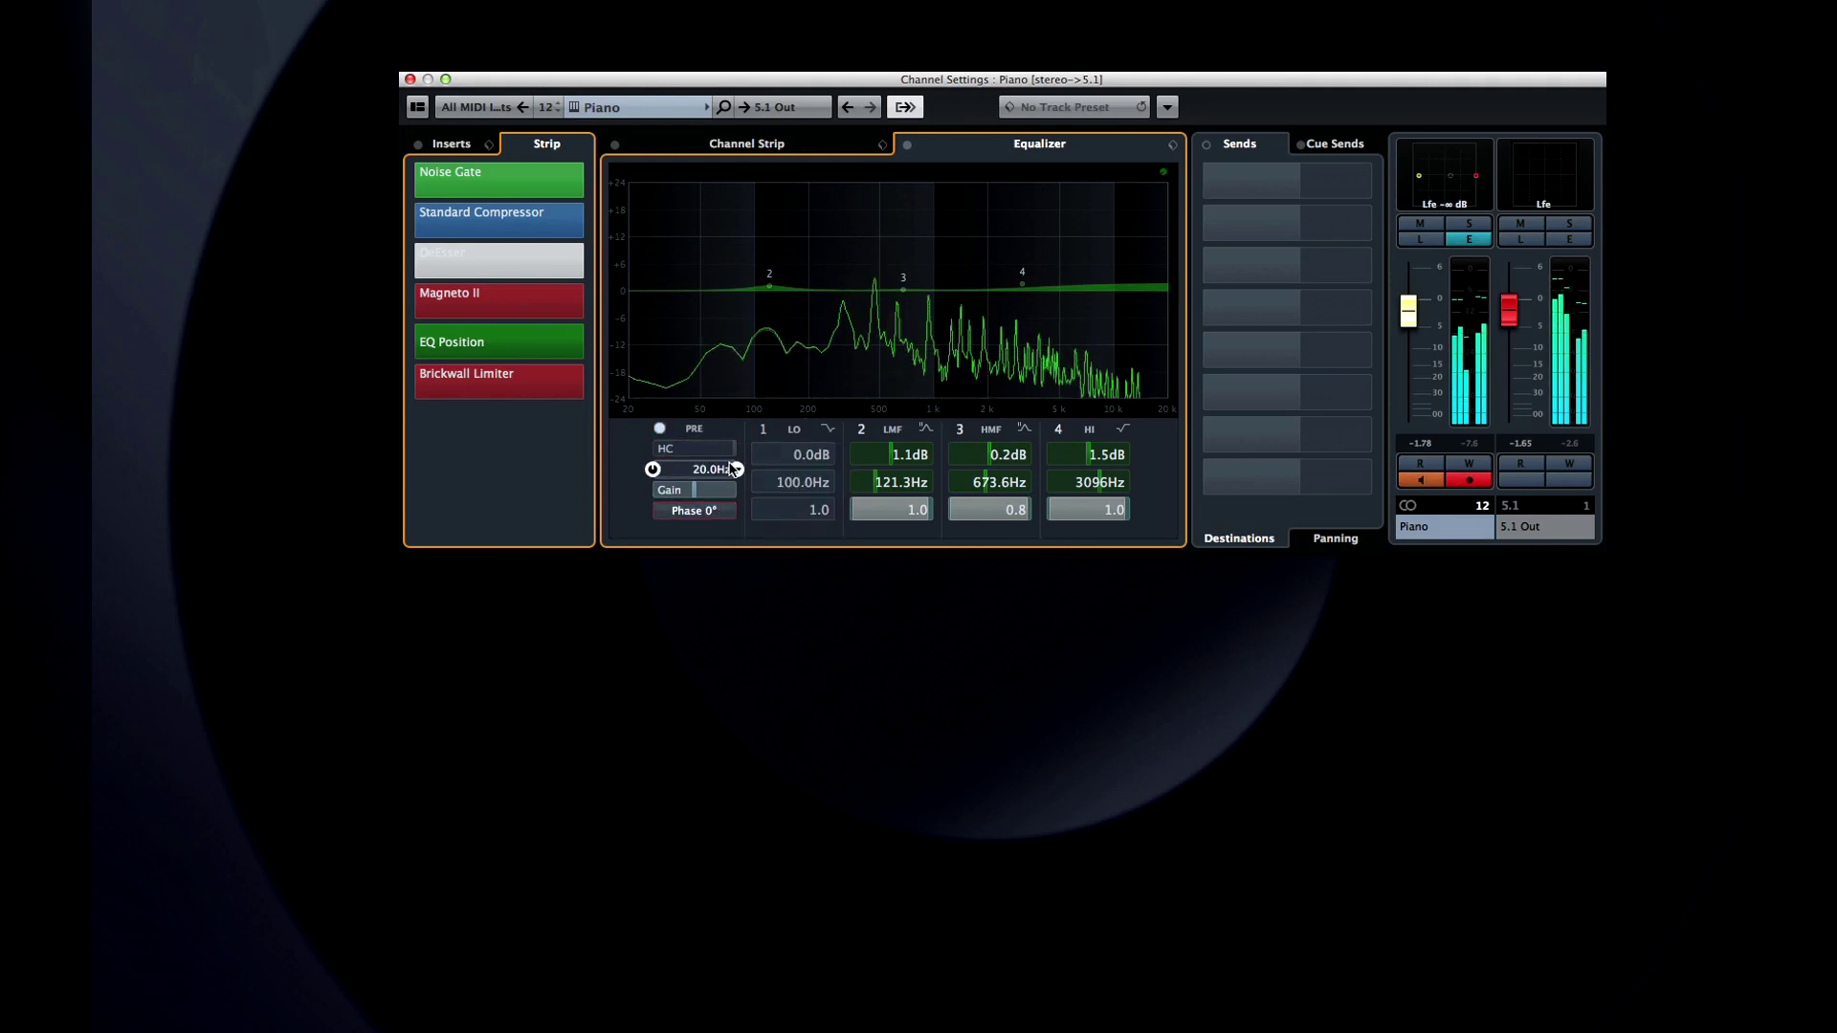
Step: Make band 1 a Parametric I peak and set band 3 to +7.2 dB at 995.7 Hz, Q 2.3
{"action": "left_click", "coordinate": [832, 431]}
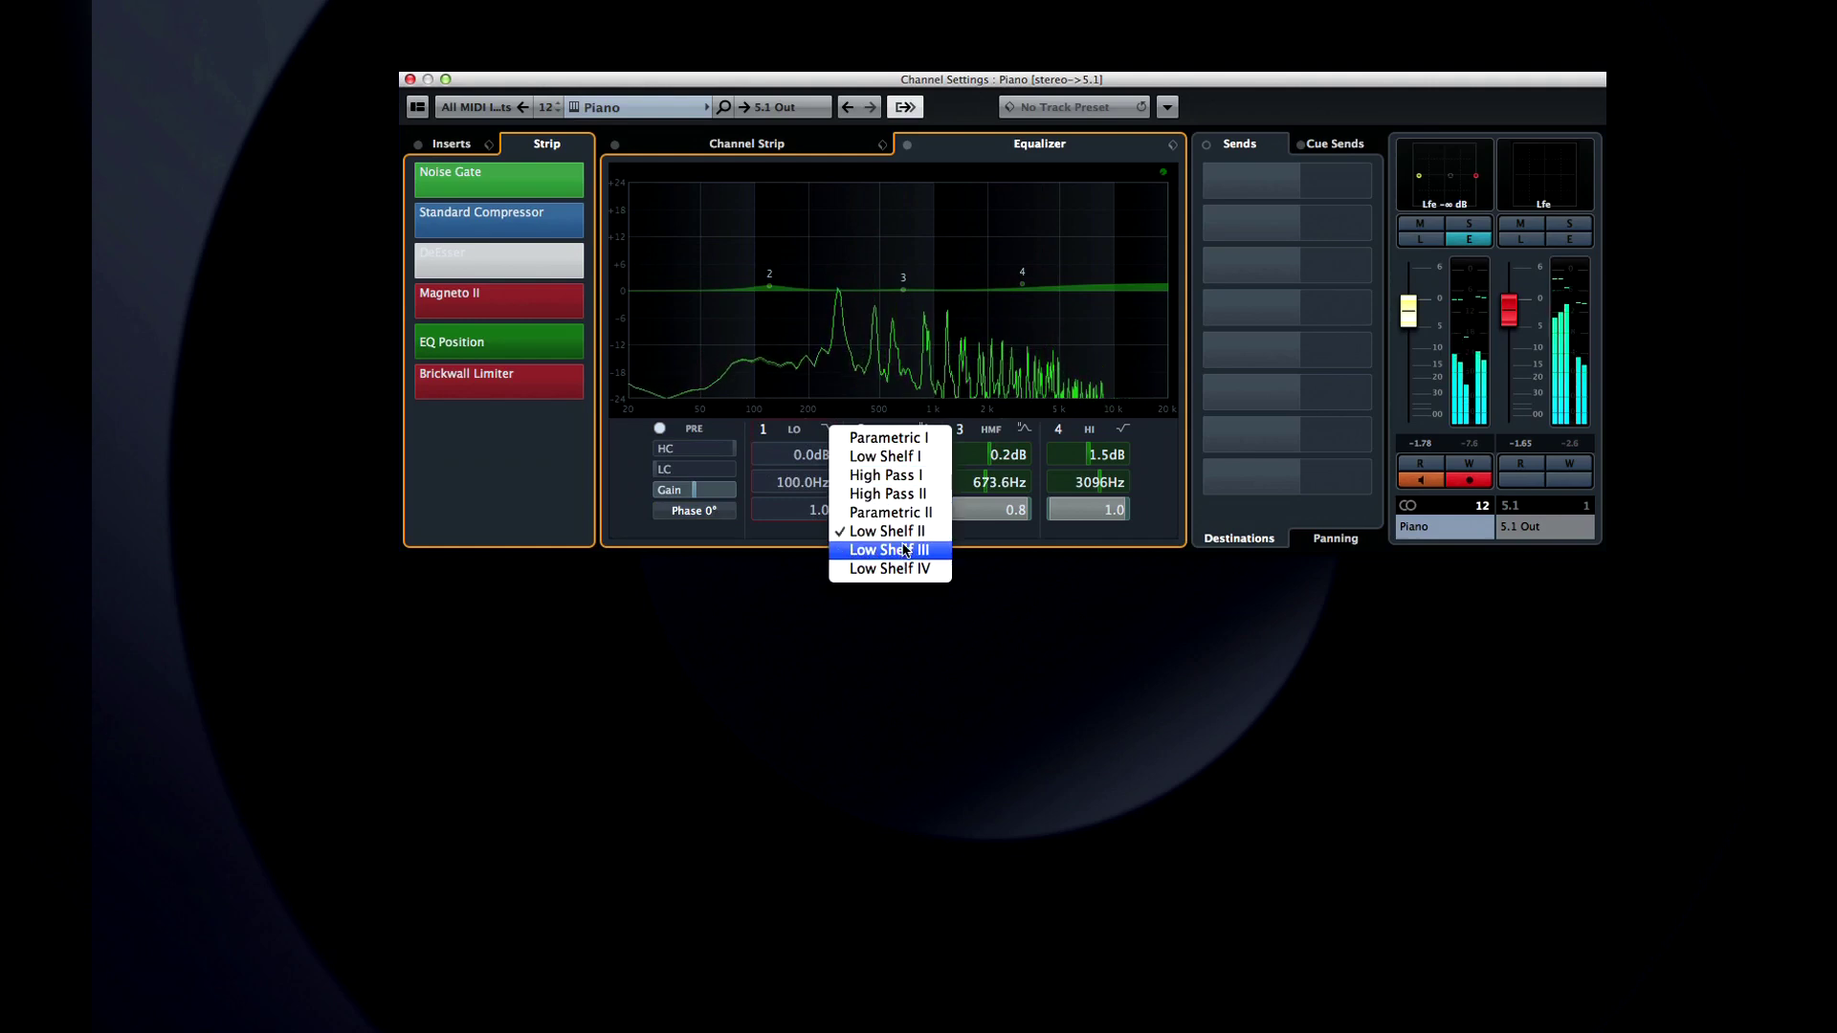
{"action": "left_click", "coordinate": [885, 437]}
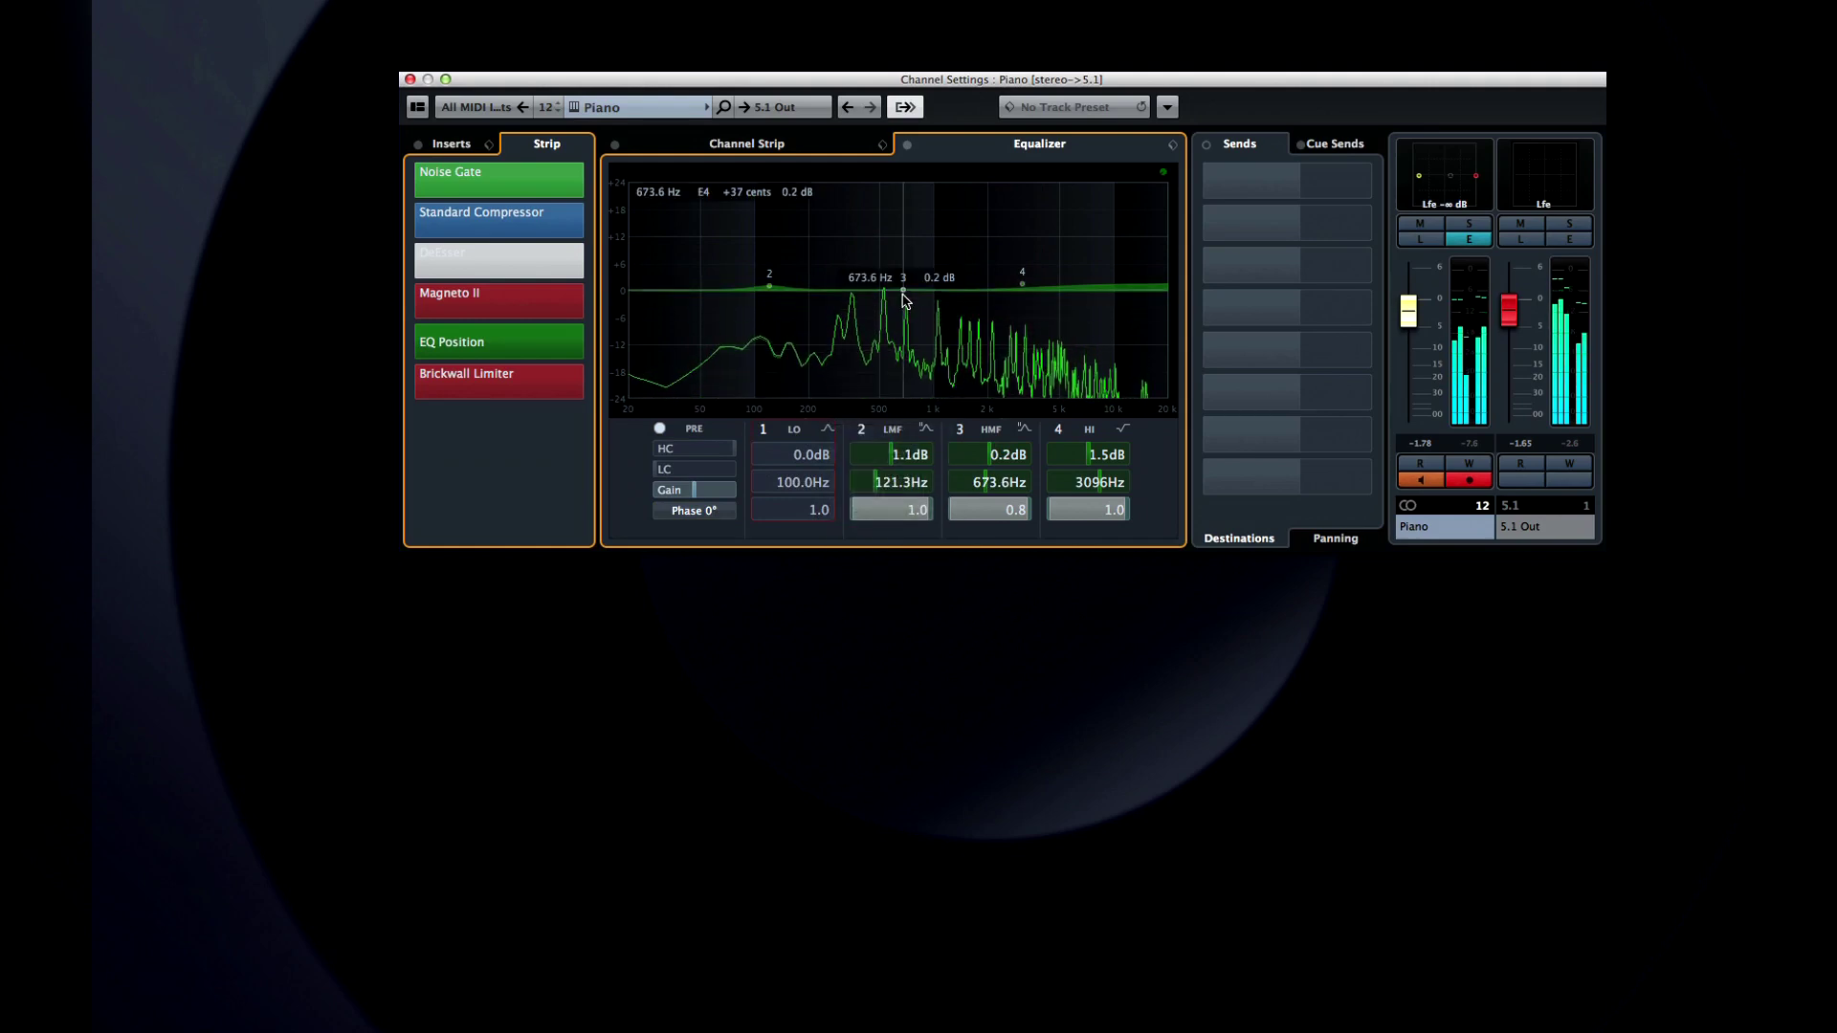
{"action": "left_click_drag", "start_coordinate": [904, 300], "coordinate": [936, 263]}
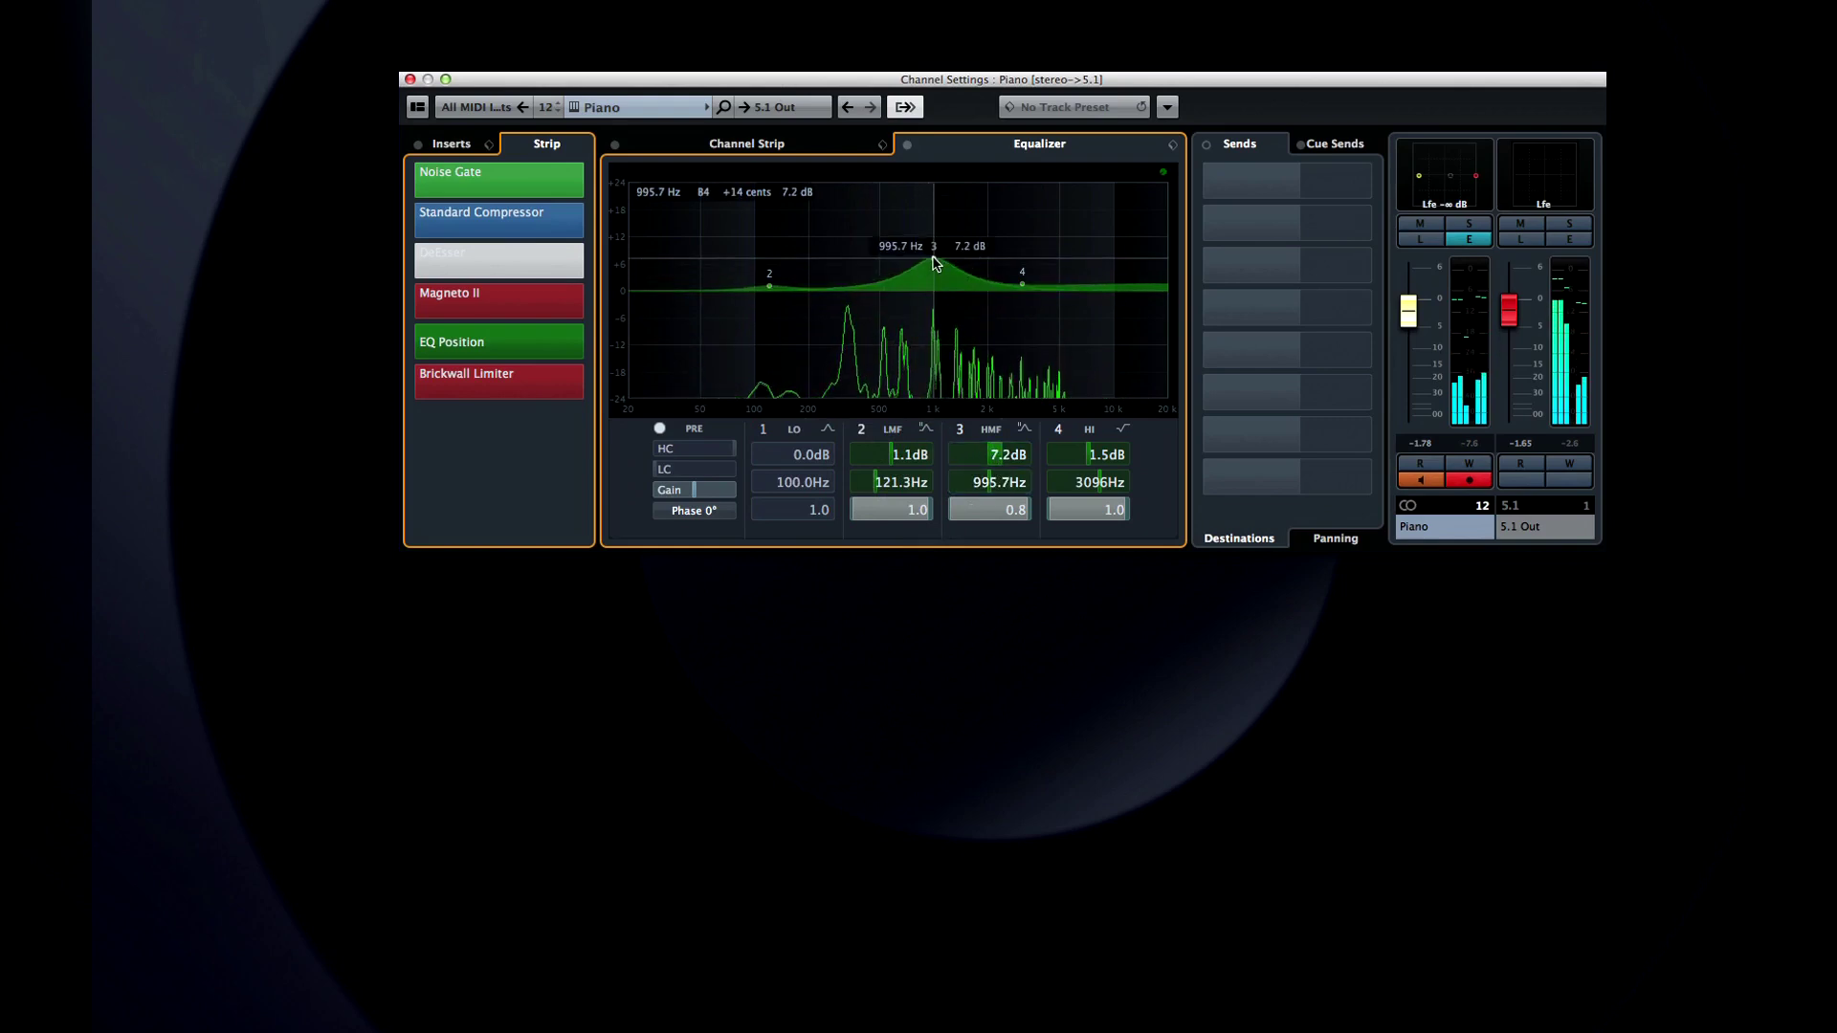
{"action": "scroll", "coordinate": [936, 263], "scroll_direction": "up", "scroll_amount": 10}
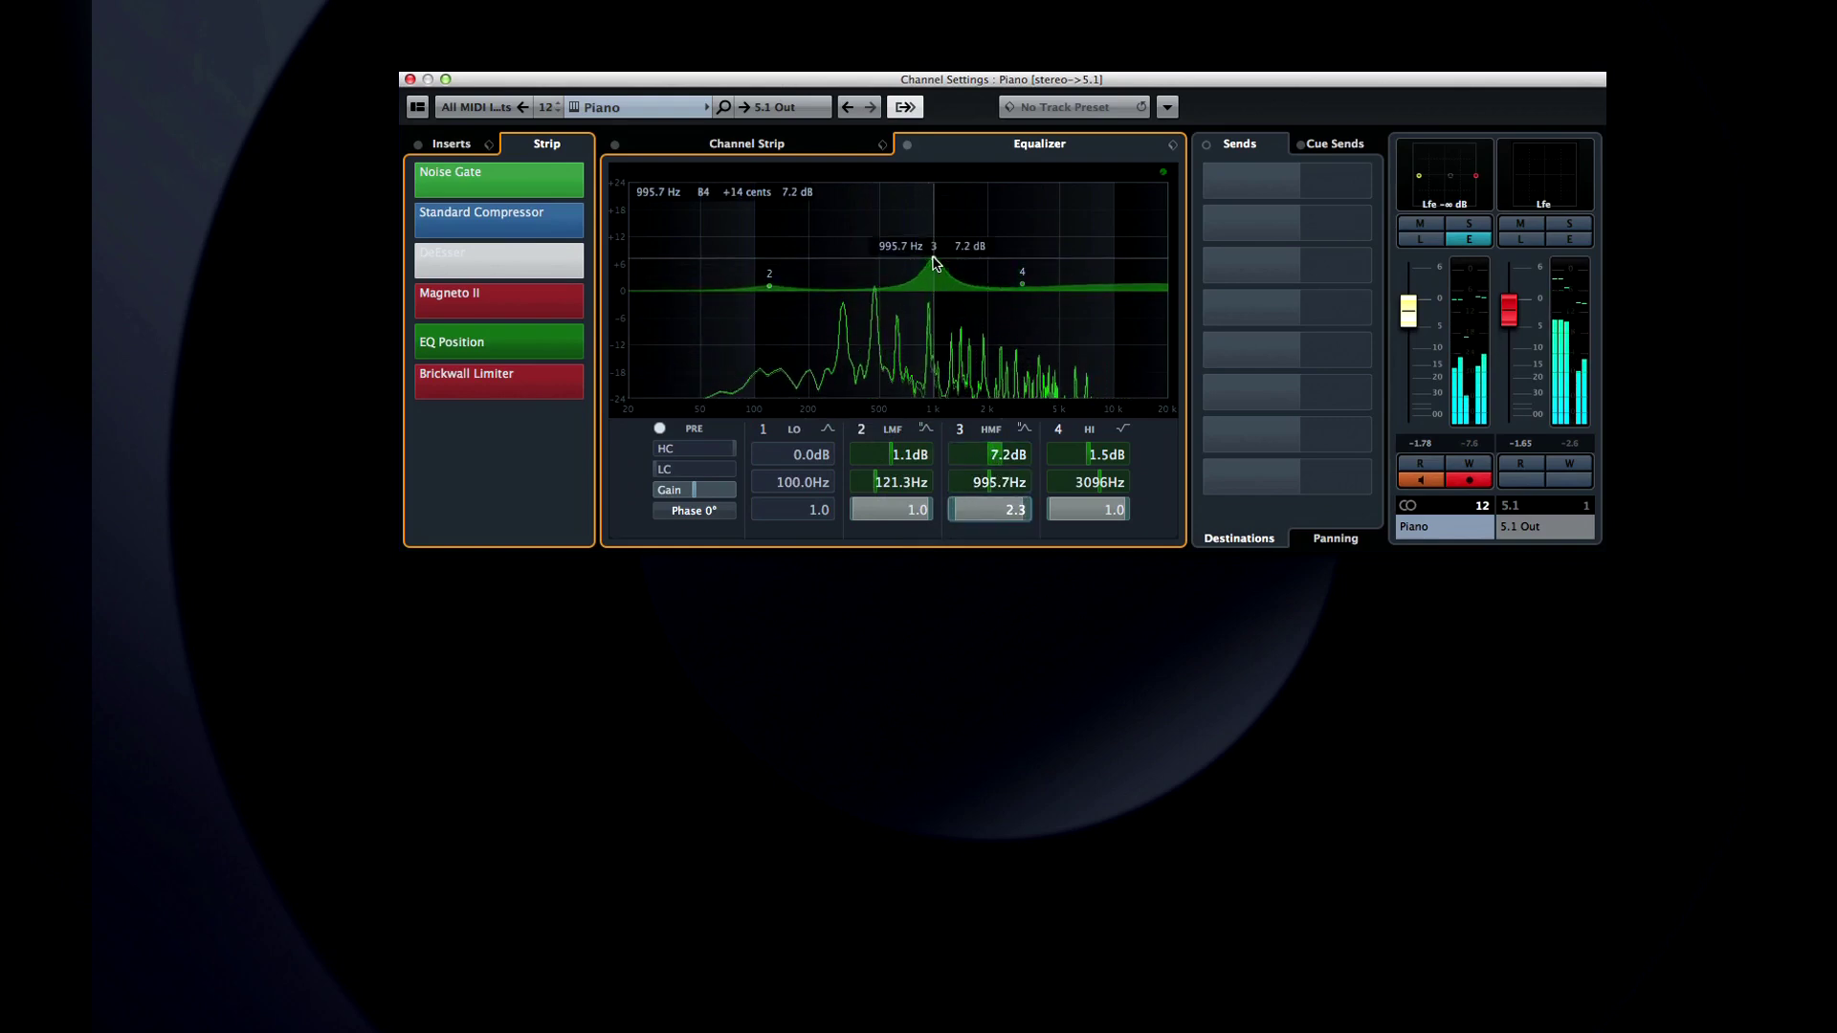
Step: Show the EQ band settings as rotary knobs and inspect the band 3 gain options
{"action": "left_click", "coordinate": [1163, 174]}
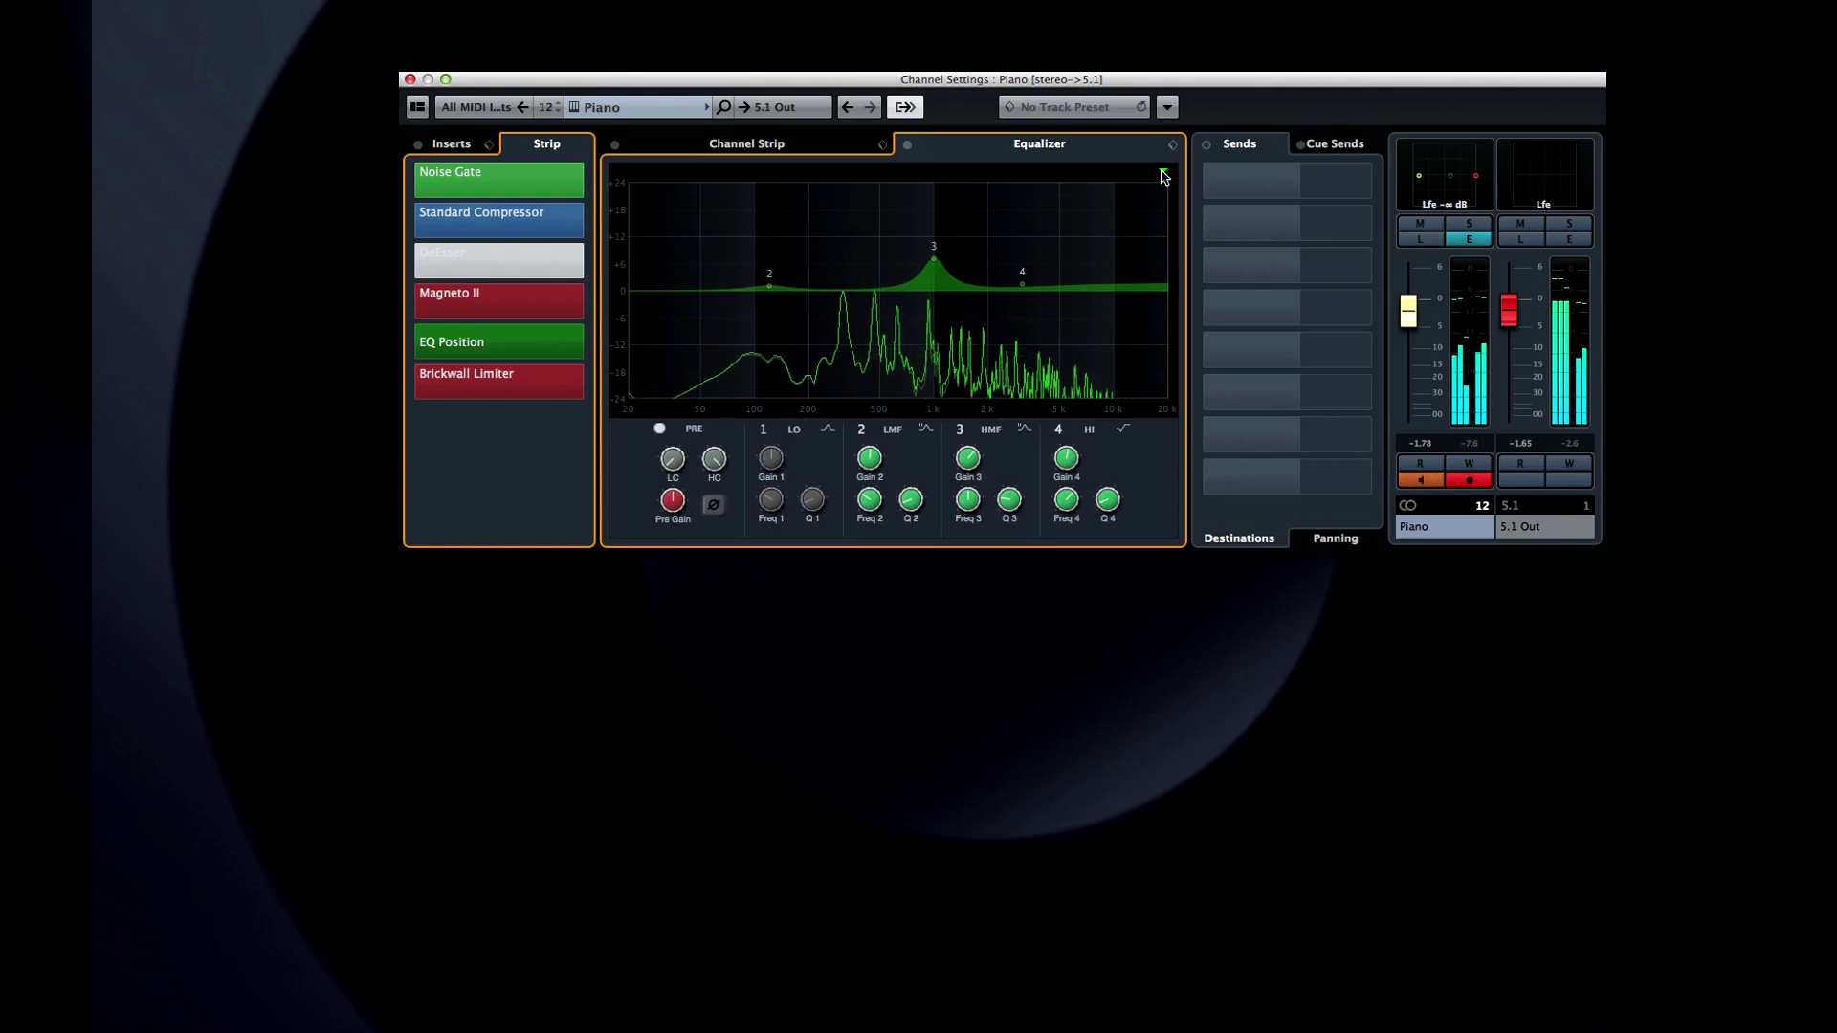
{"action": "right_click", "coordinate": [968, 462]}
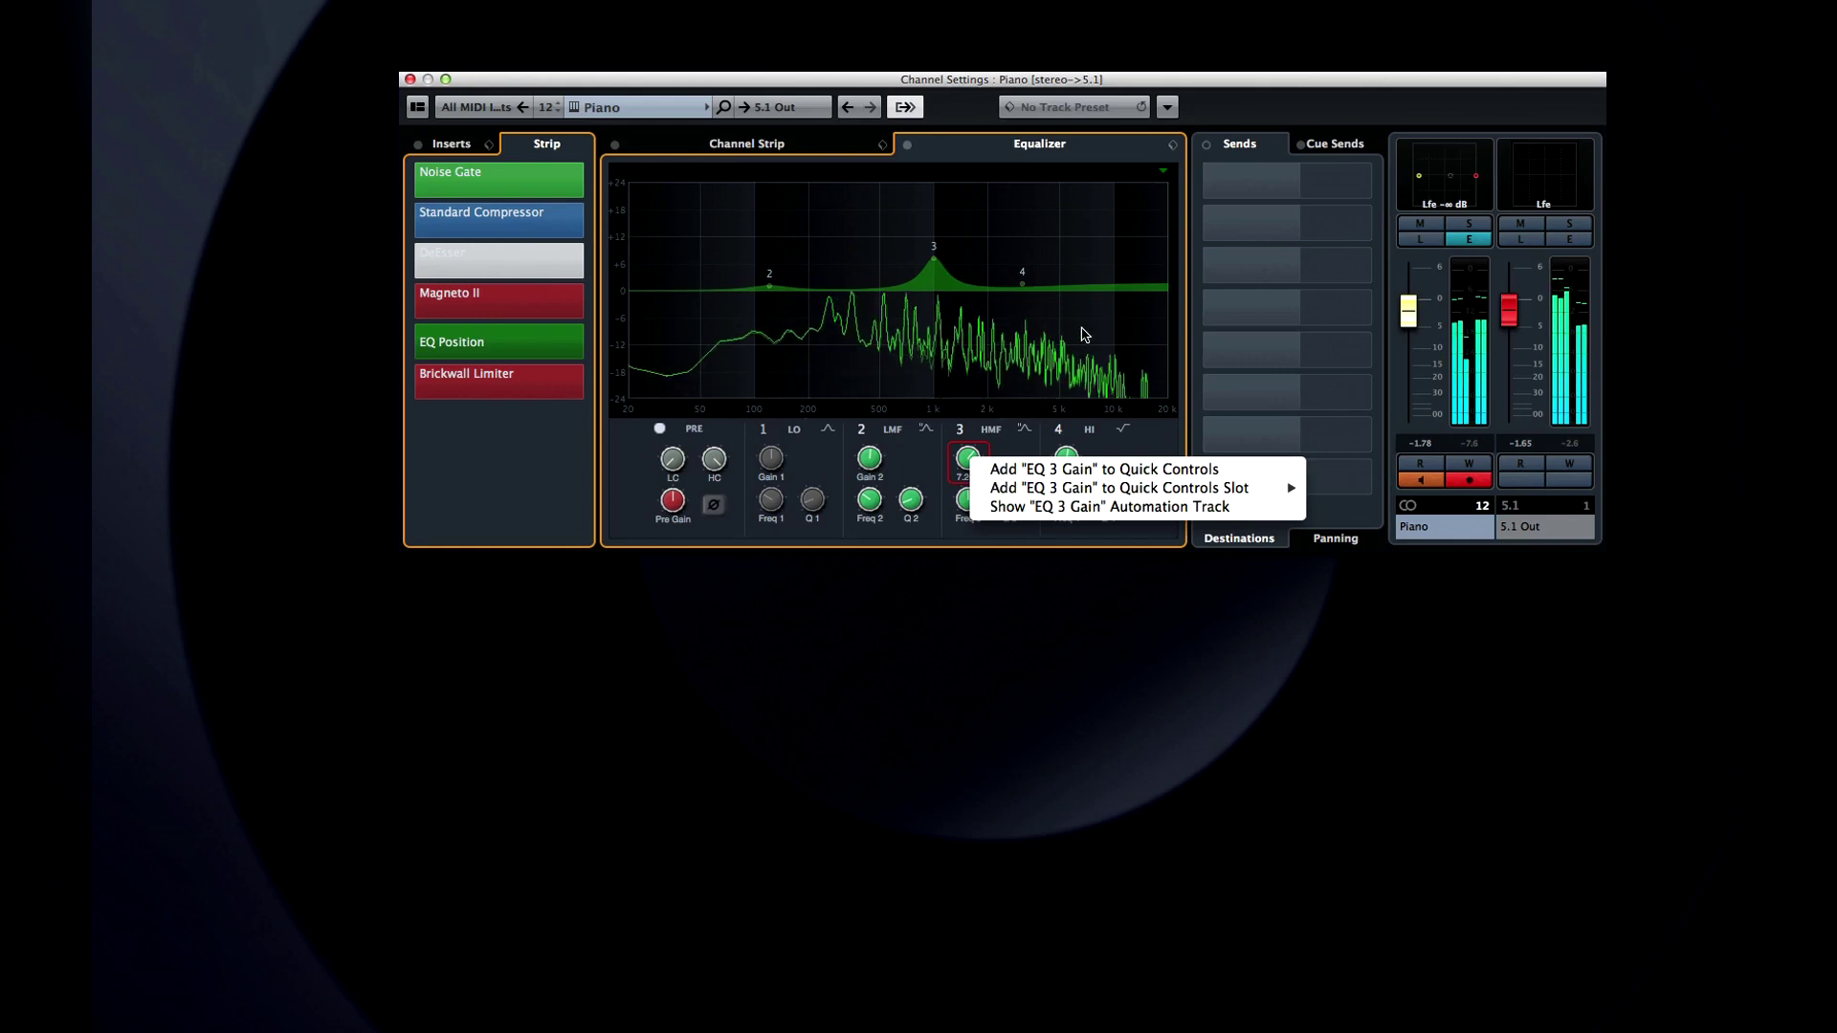
{"action": "left_click", "coordinate": [1128, 245]}
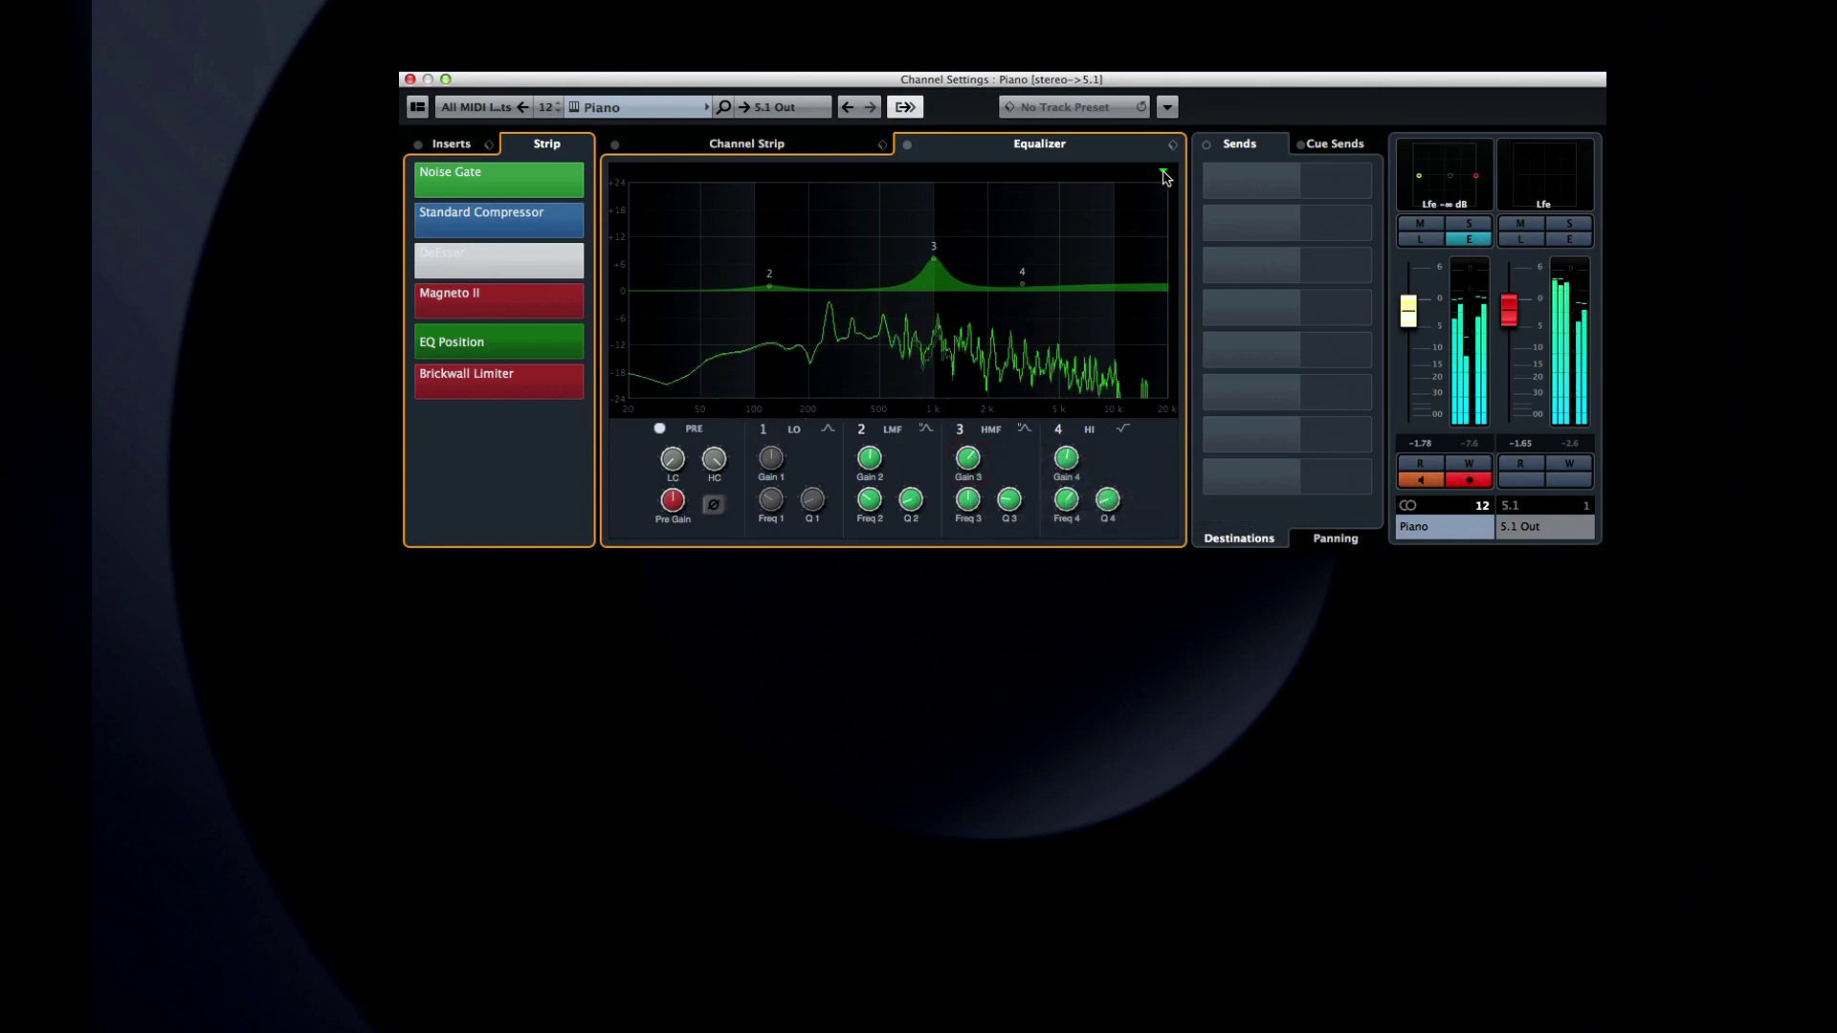
Step: In the enlarged graph, make band 2 cut 2.5 dB at 48.3 Hz and ease band 3 to 1.0 dB
{"action": "left_click", "coordinate": [1164, 174]}
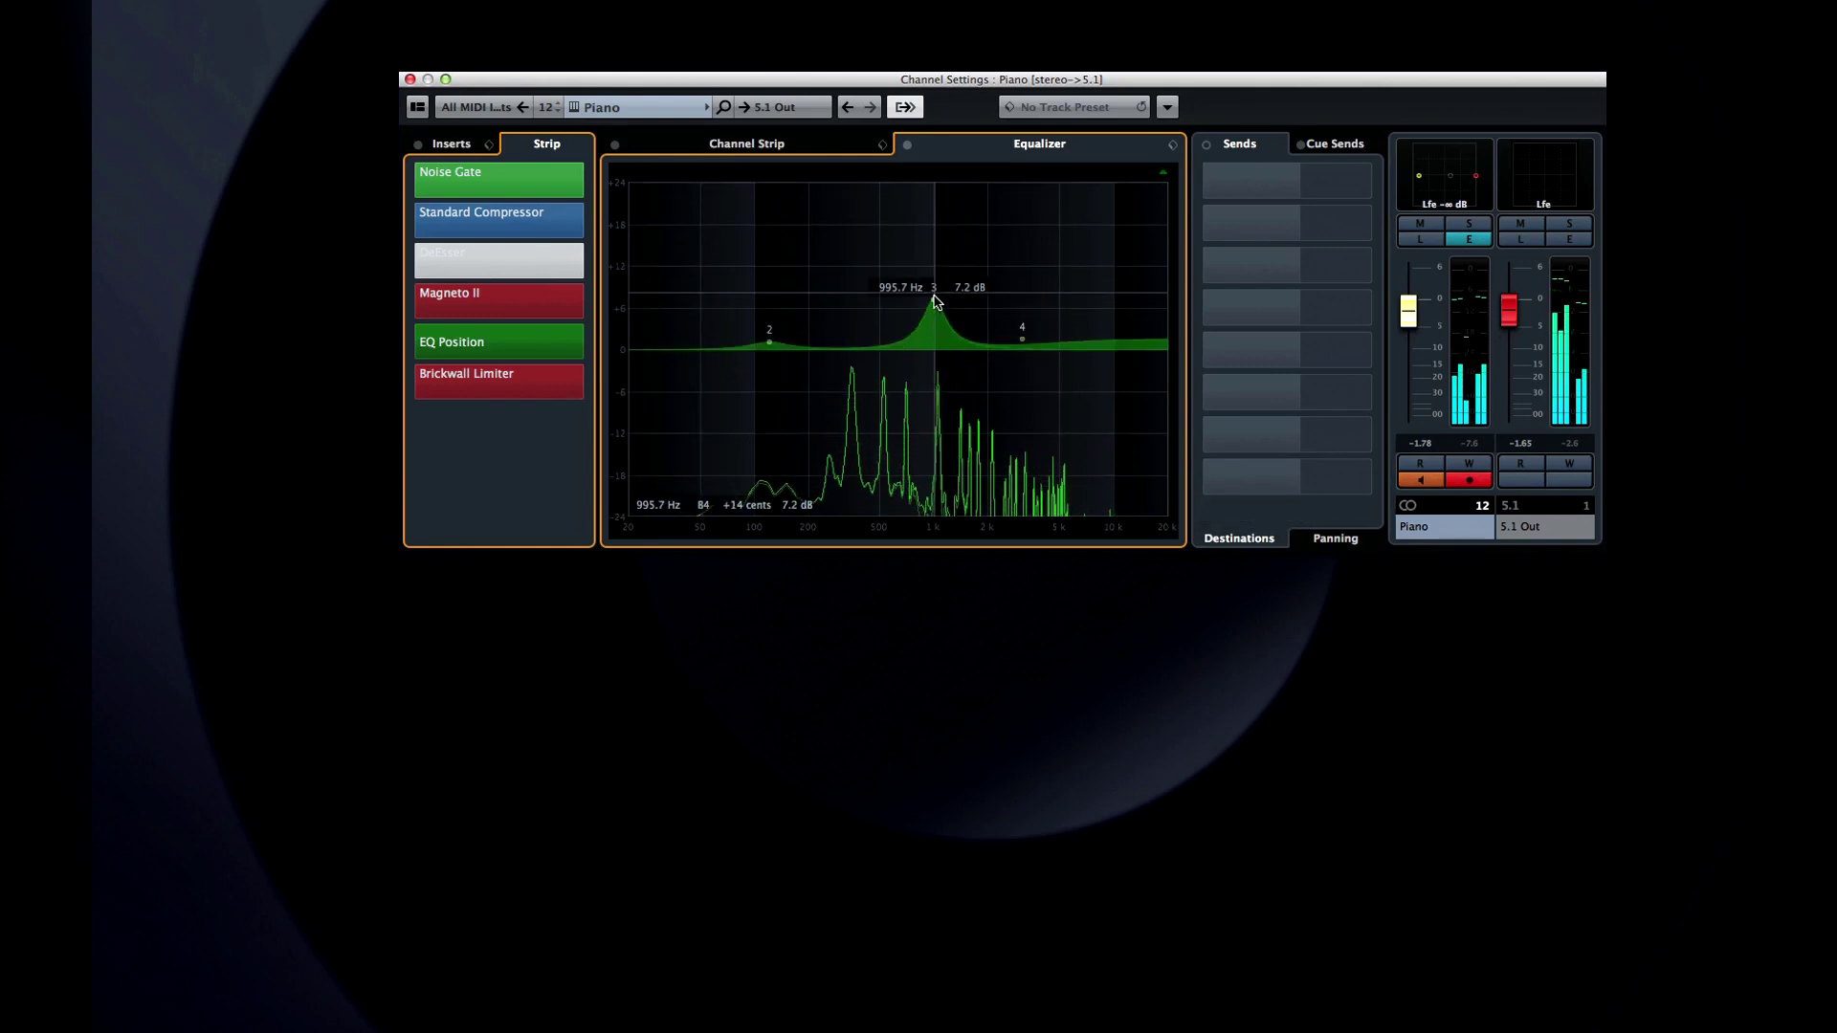
{"action": "left_click_drag", "start_coordinate": [936, 301], "coordinate": [698, 368]}
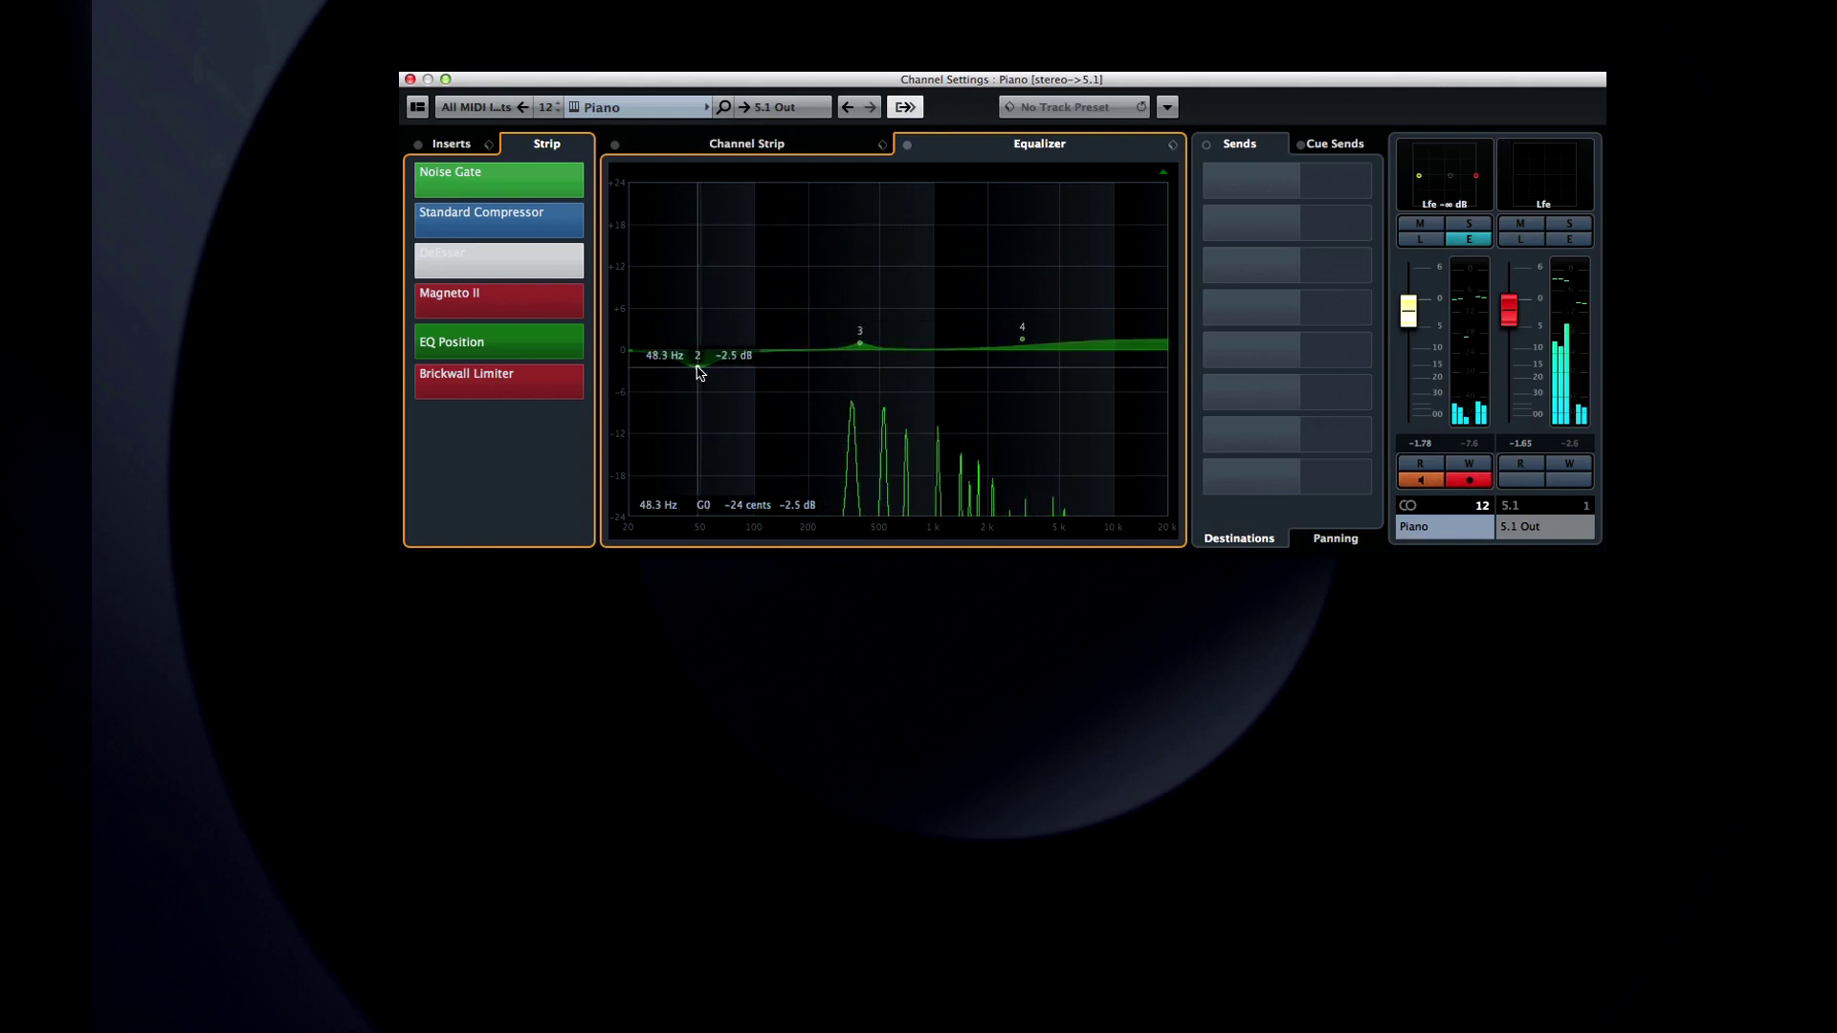
{"action": "left_click", "coordinate": [1164, 174]}
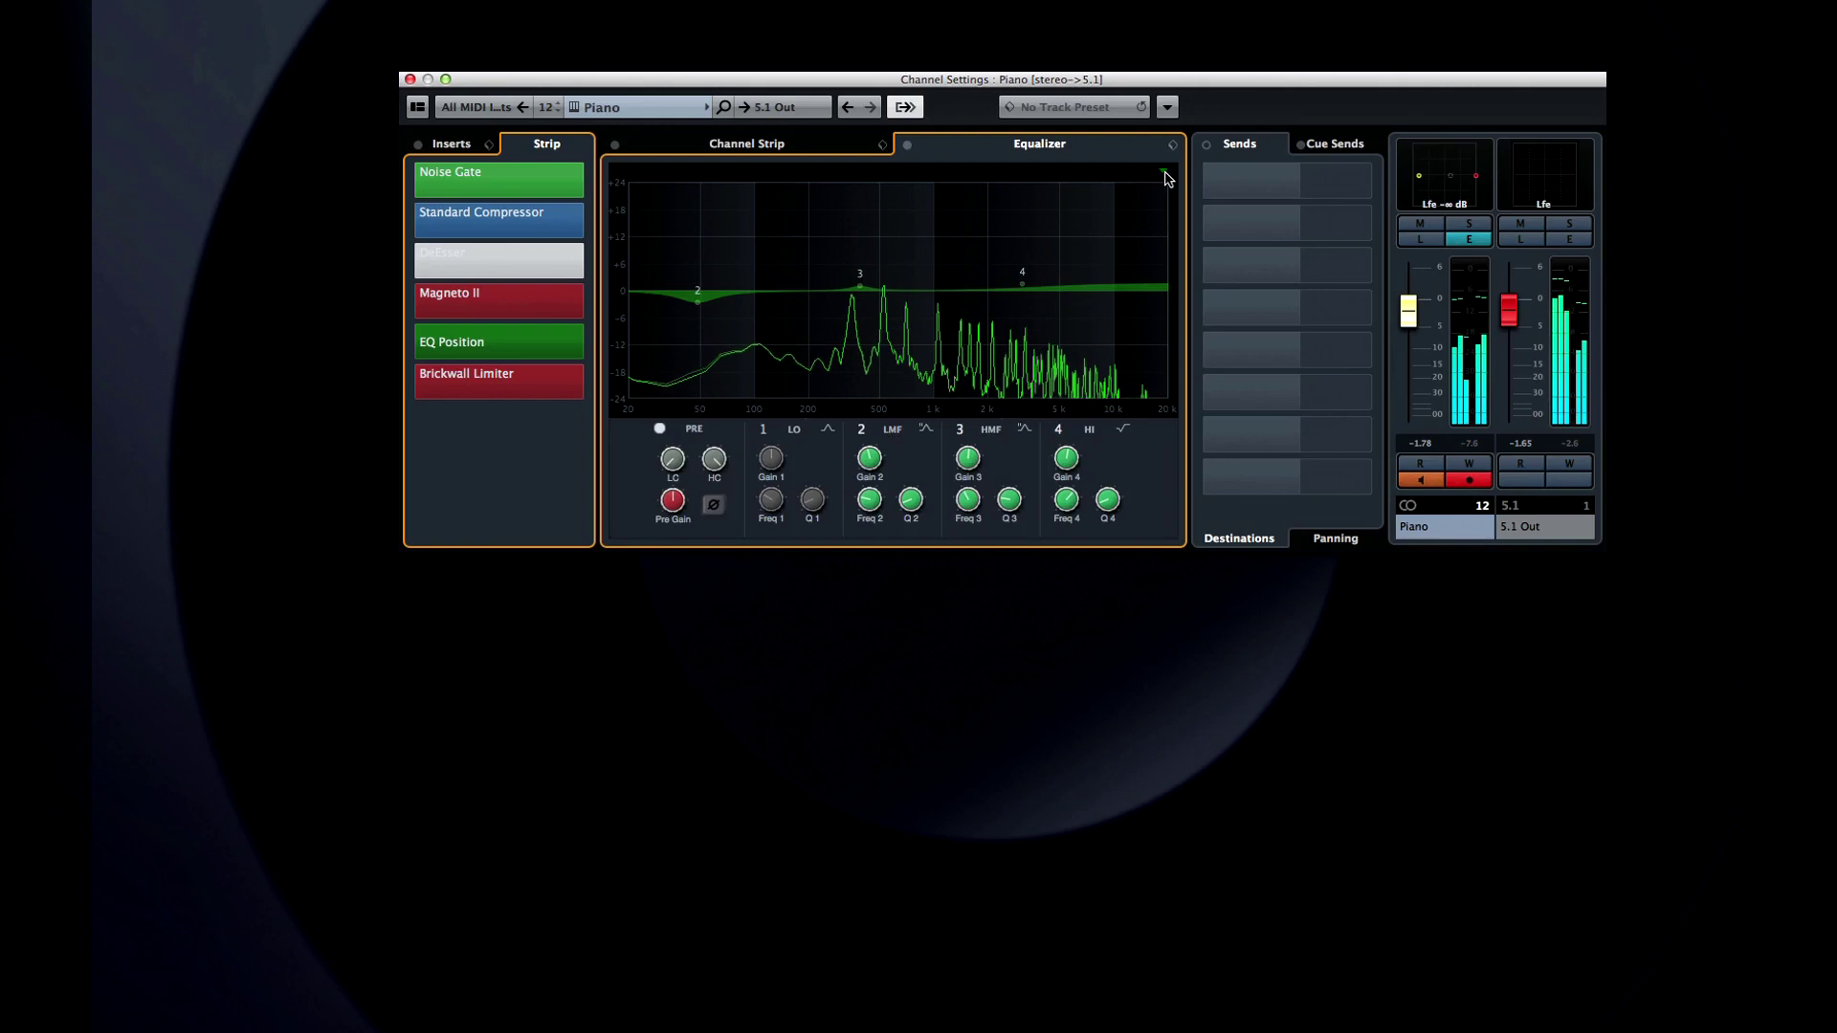
{"action": "left_click", "coordinate": [1165, 174]}
Step: Set band 1 to 0.4 dB at 4297 Hz and band 3 to 1.3 dB at 396.7 Hz, then open the EQ options
{"action": "left_click", "coordinate": [1165, 175]}
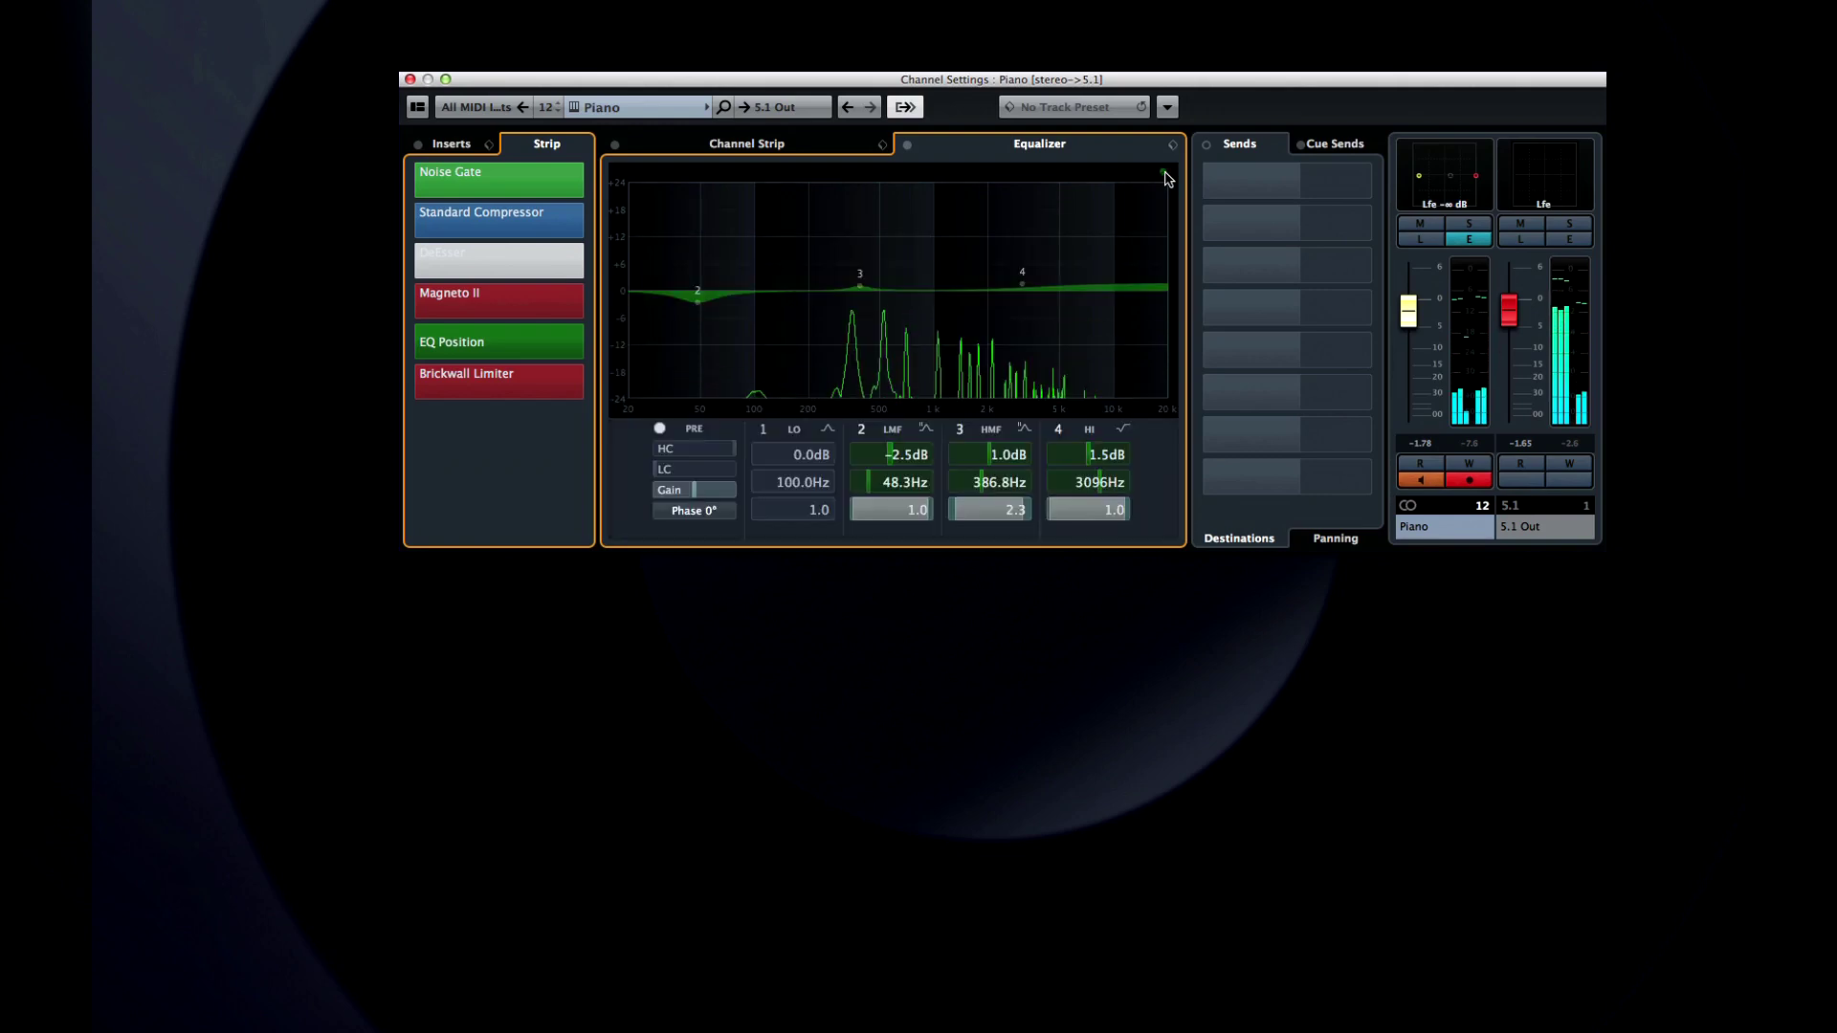
{"action": "left_click", "coordinate": [1048, 288]}
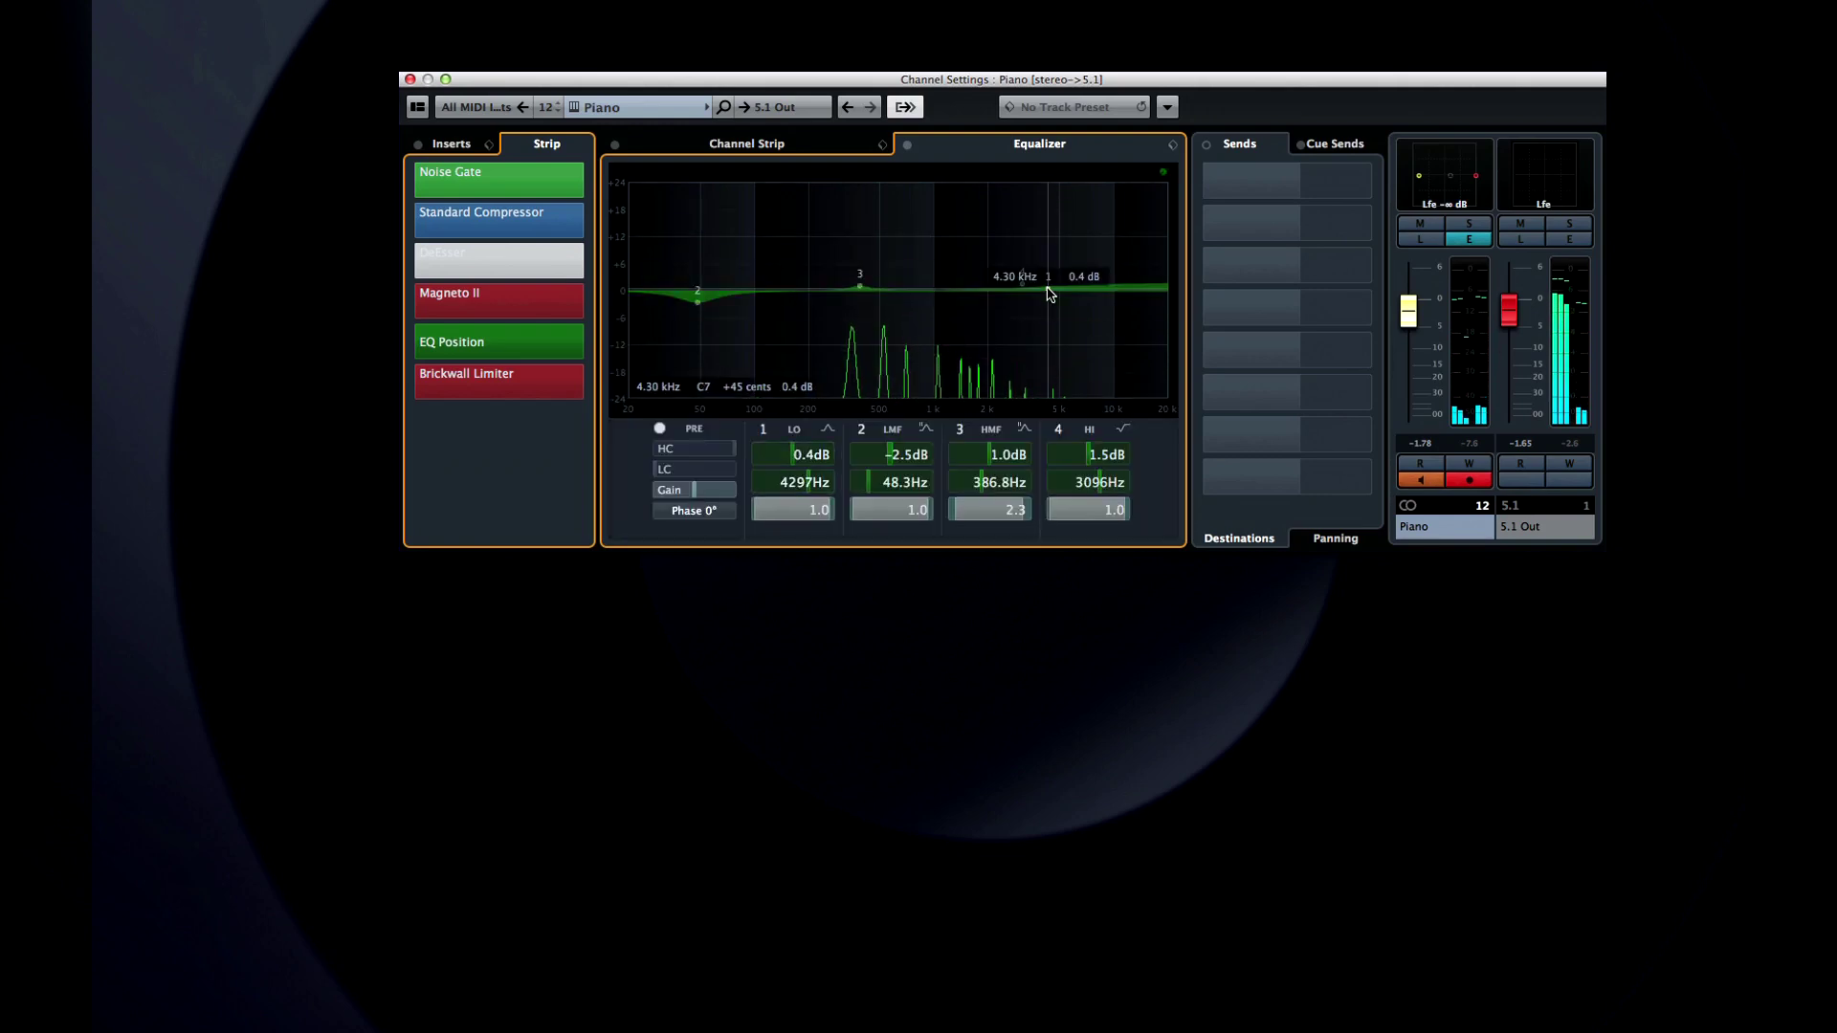
{"action": "mouse_move", "coordinate": [860, 286]}
{"action": "left_mouse_down"}
{"action": "mouse_move", "coordinate": [783, 330]}
{"action": "mouse_move", "coordinate": [862, 289]}
{"action": "left_mouse_up"}
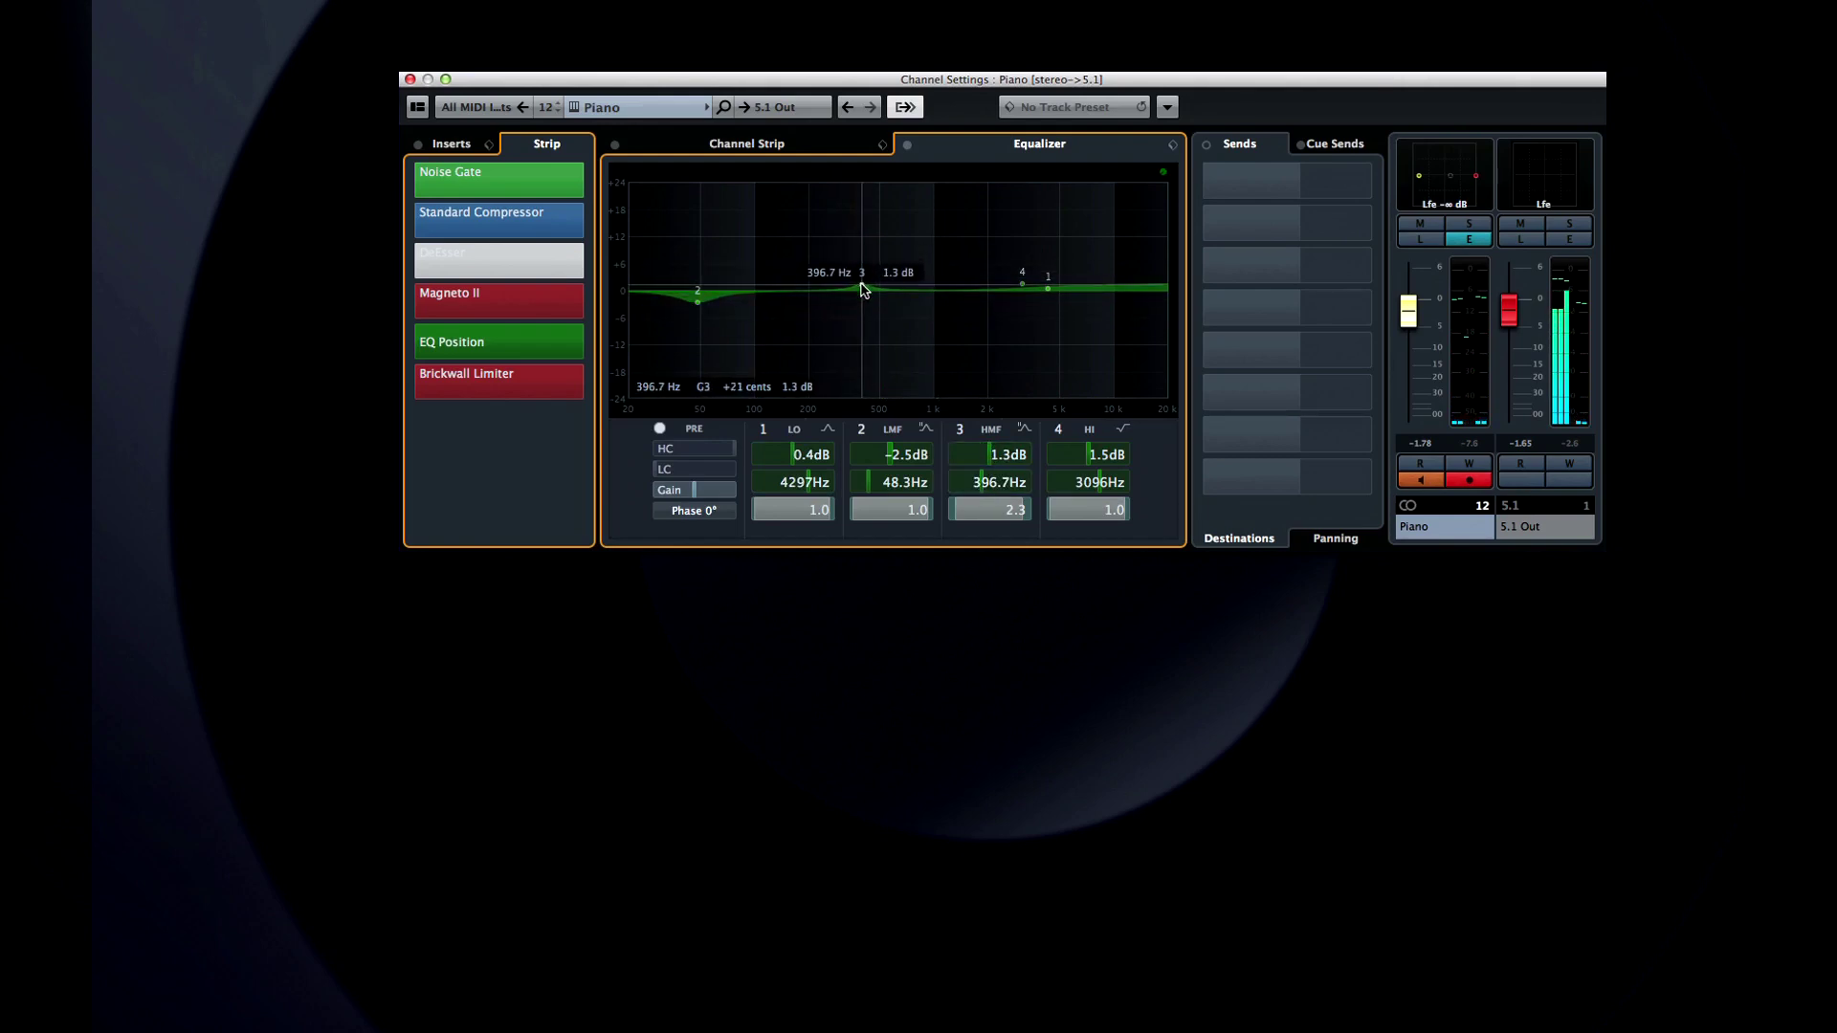
{"action": "right_click", "coordinate": [888, 278]}
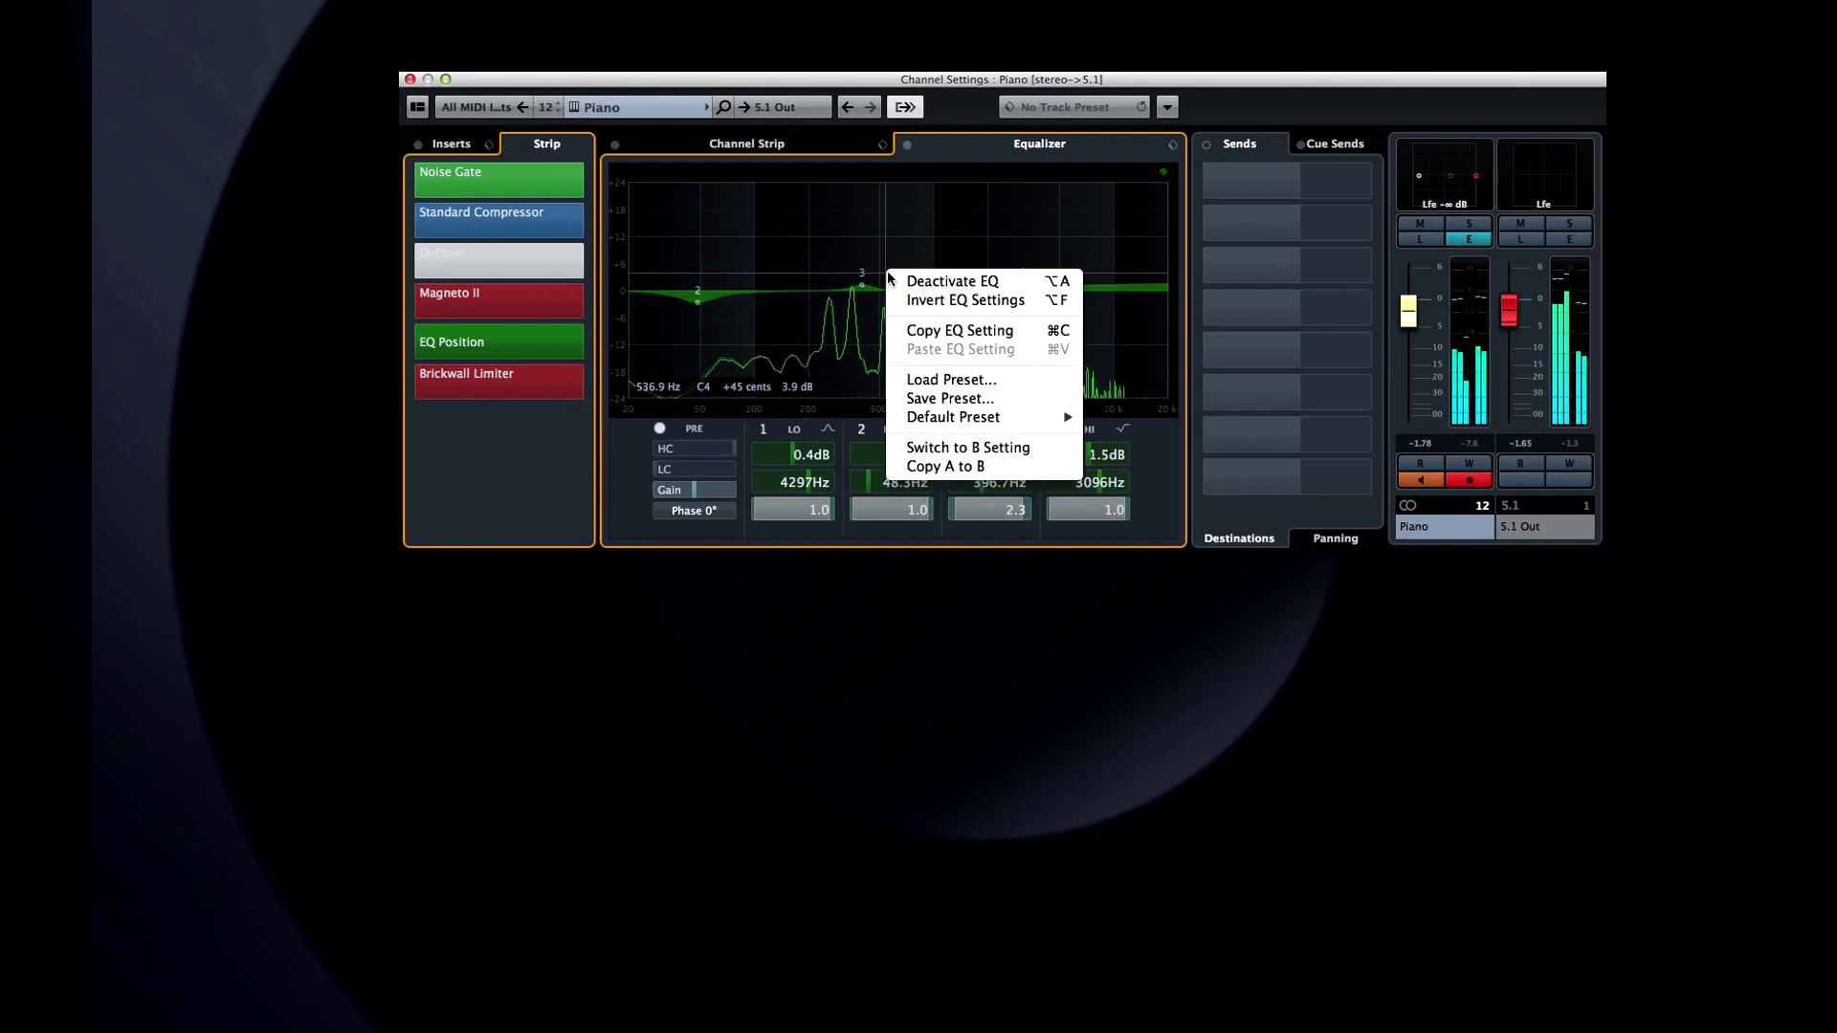
{"action": "mouse_move", "coordinate": [1017, 421]}
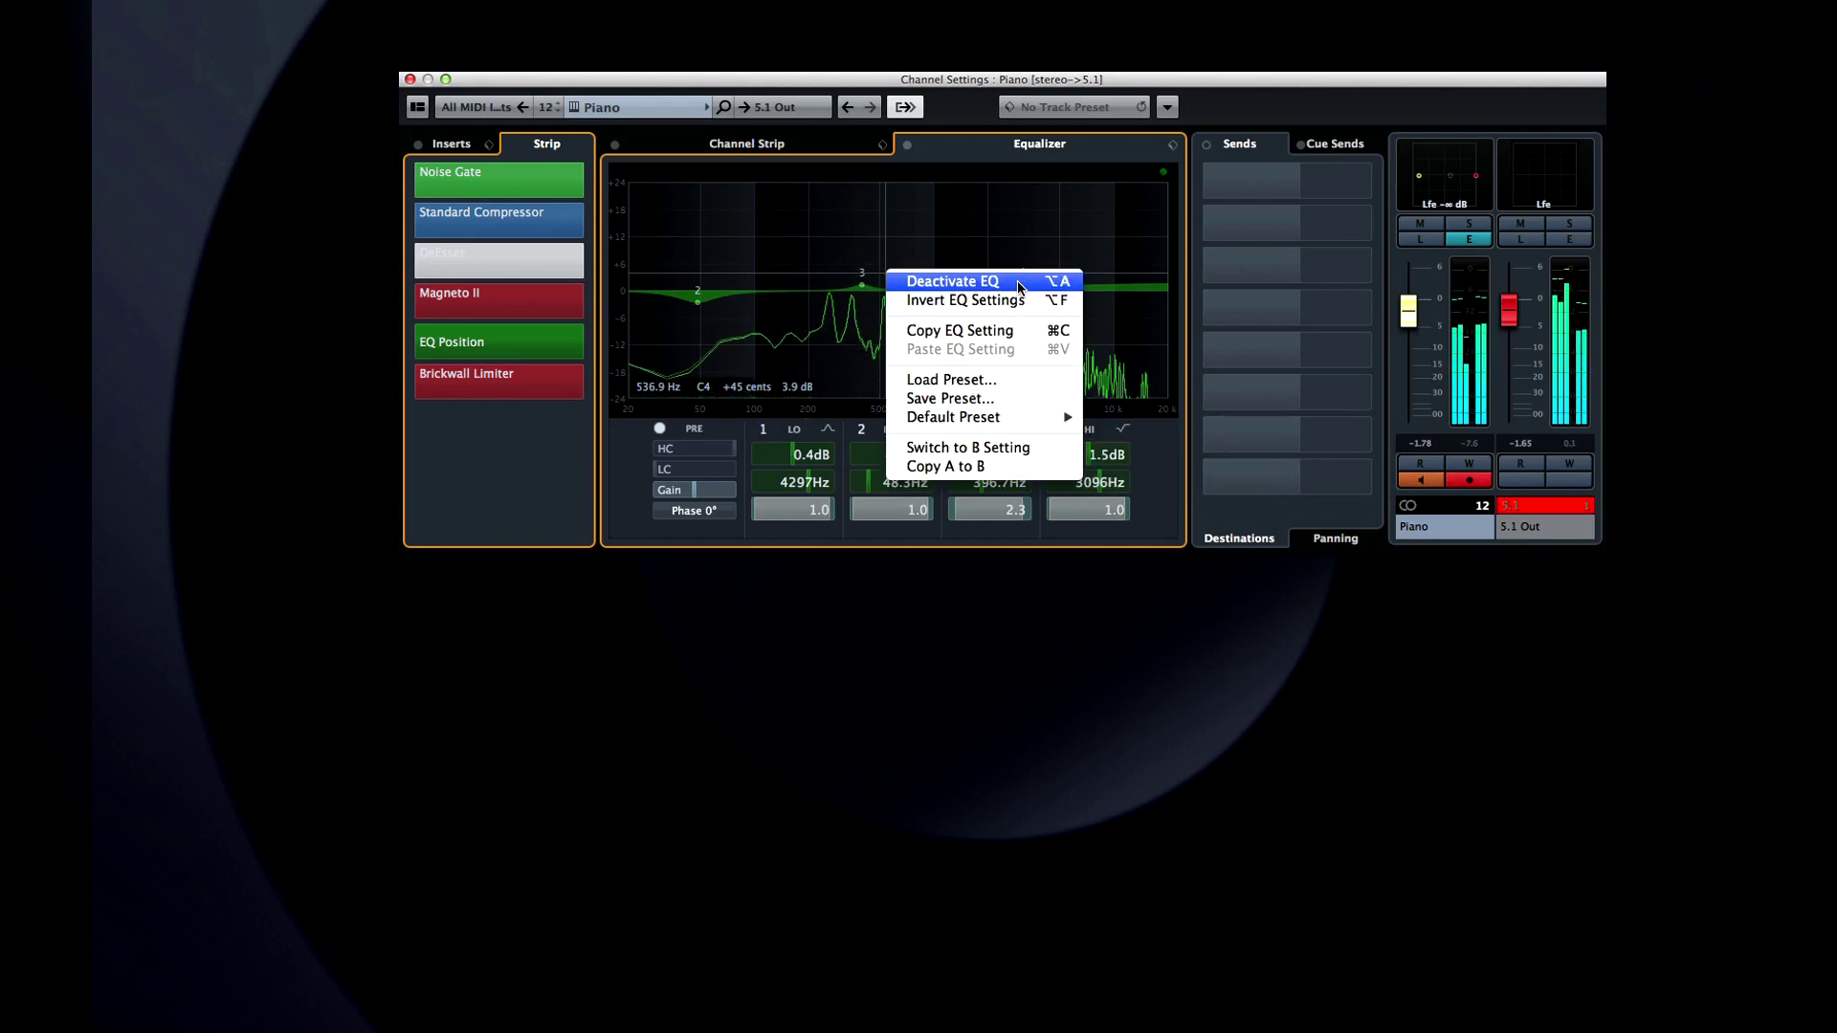
Step: Feed Send 1 into a new GEQ-10 FX channel, then lower that send's level
{"action": "left_click", "coordinate": [1022, 256]}
{"action": "mouse_move", "coordinate": [1256, 192]}
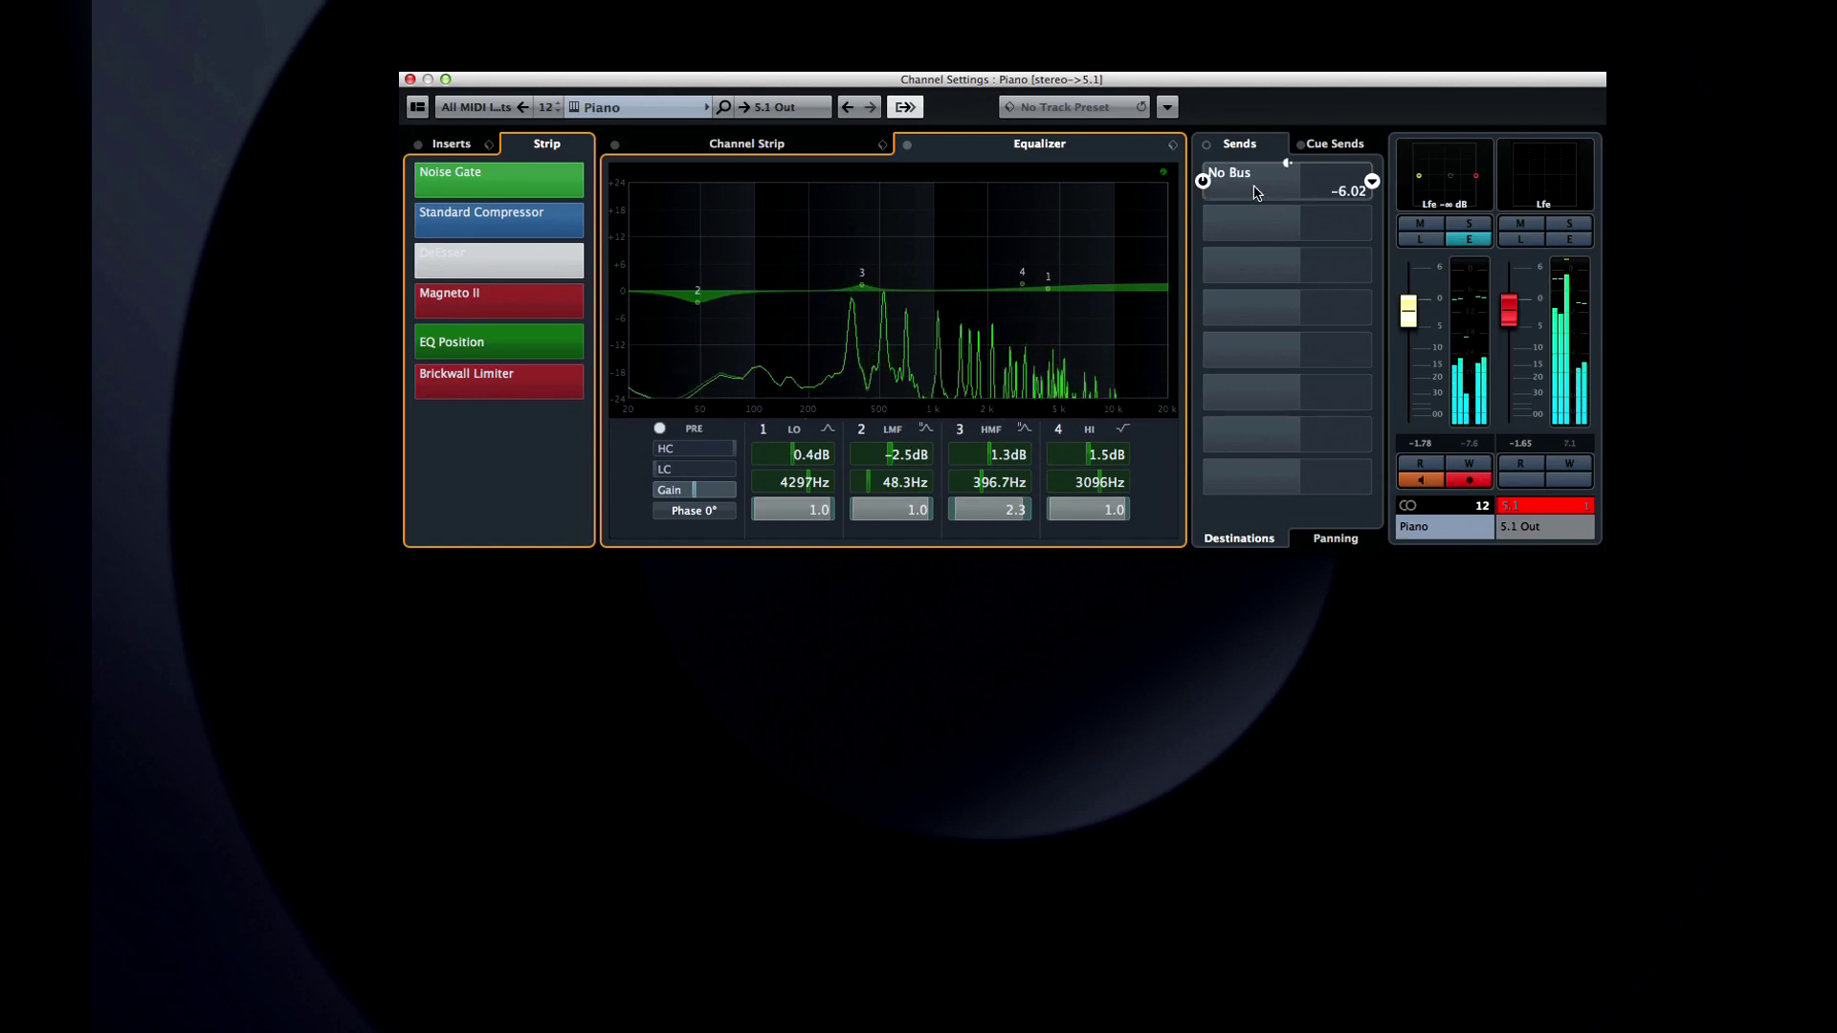
{"action": "right_click", "coordinate": [1257, 192]}
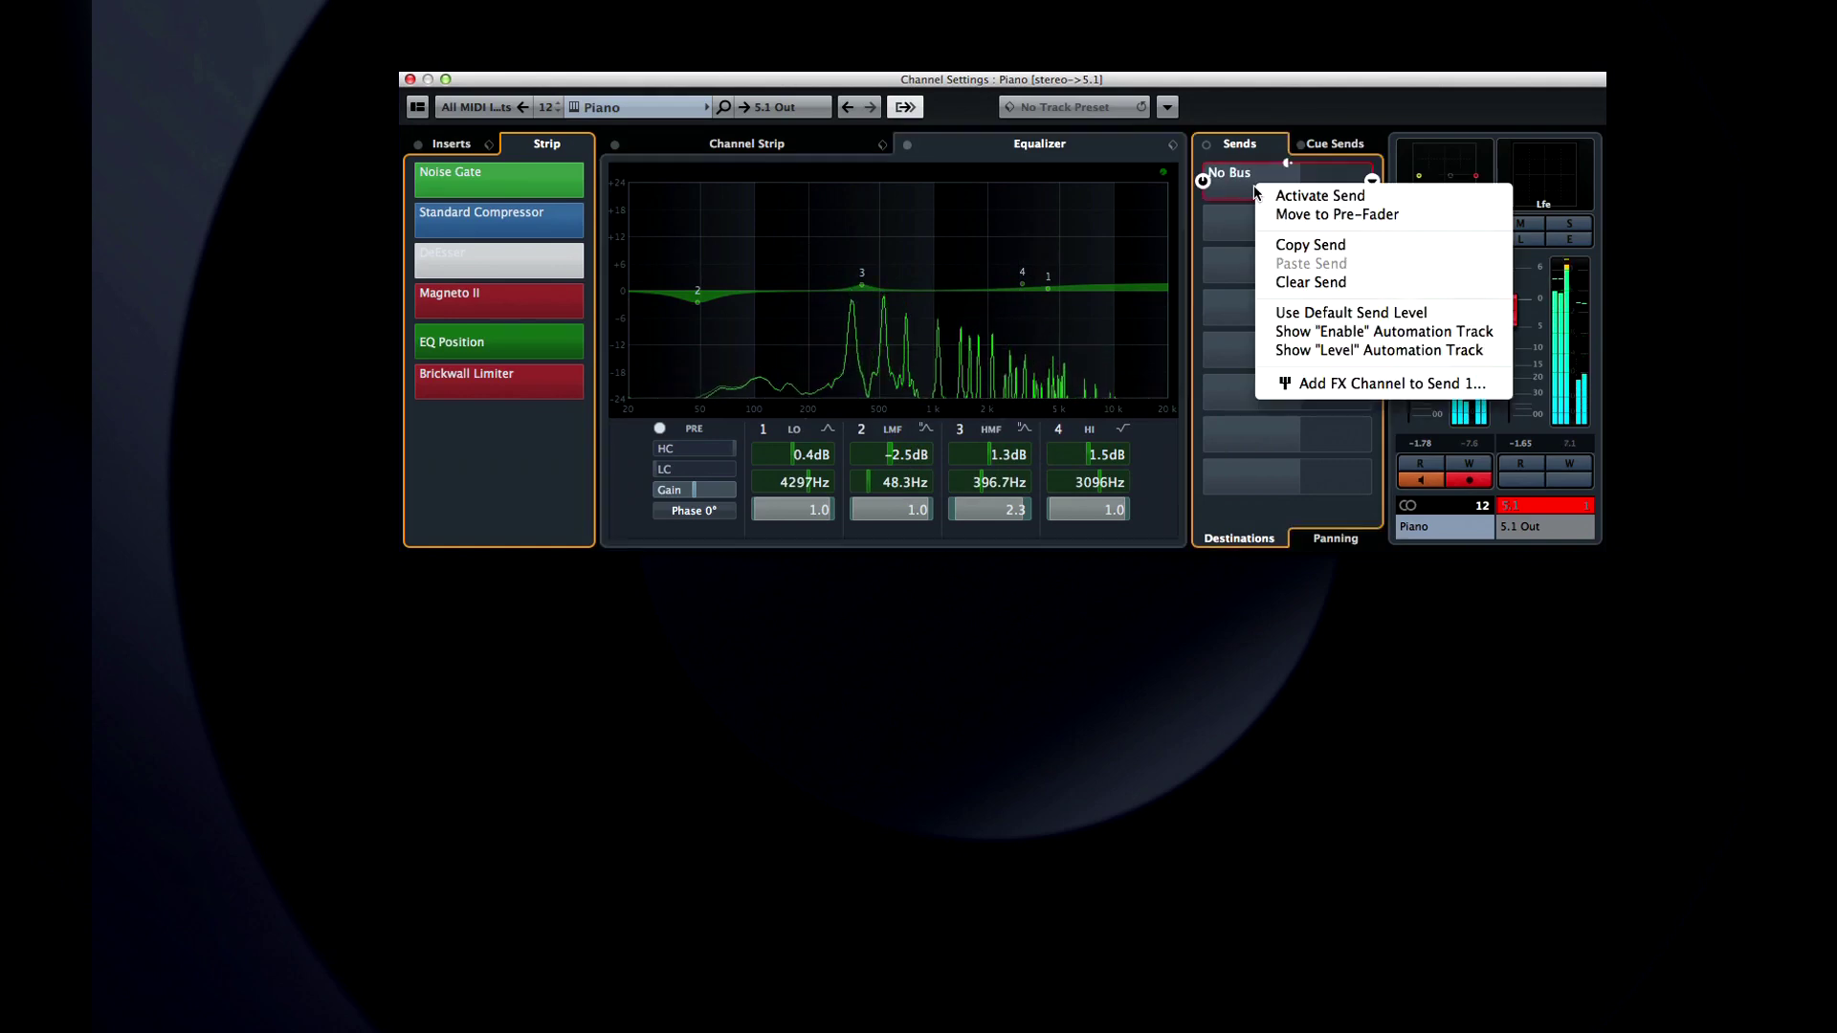
{"action": "left_click", "coordinate": [1337, 384]}
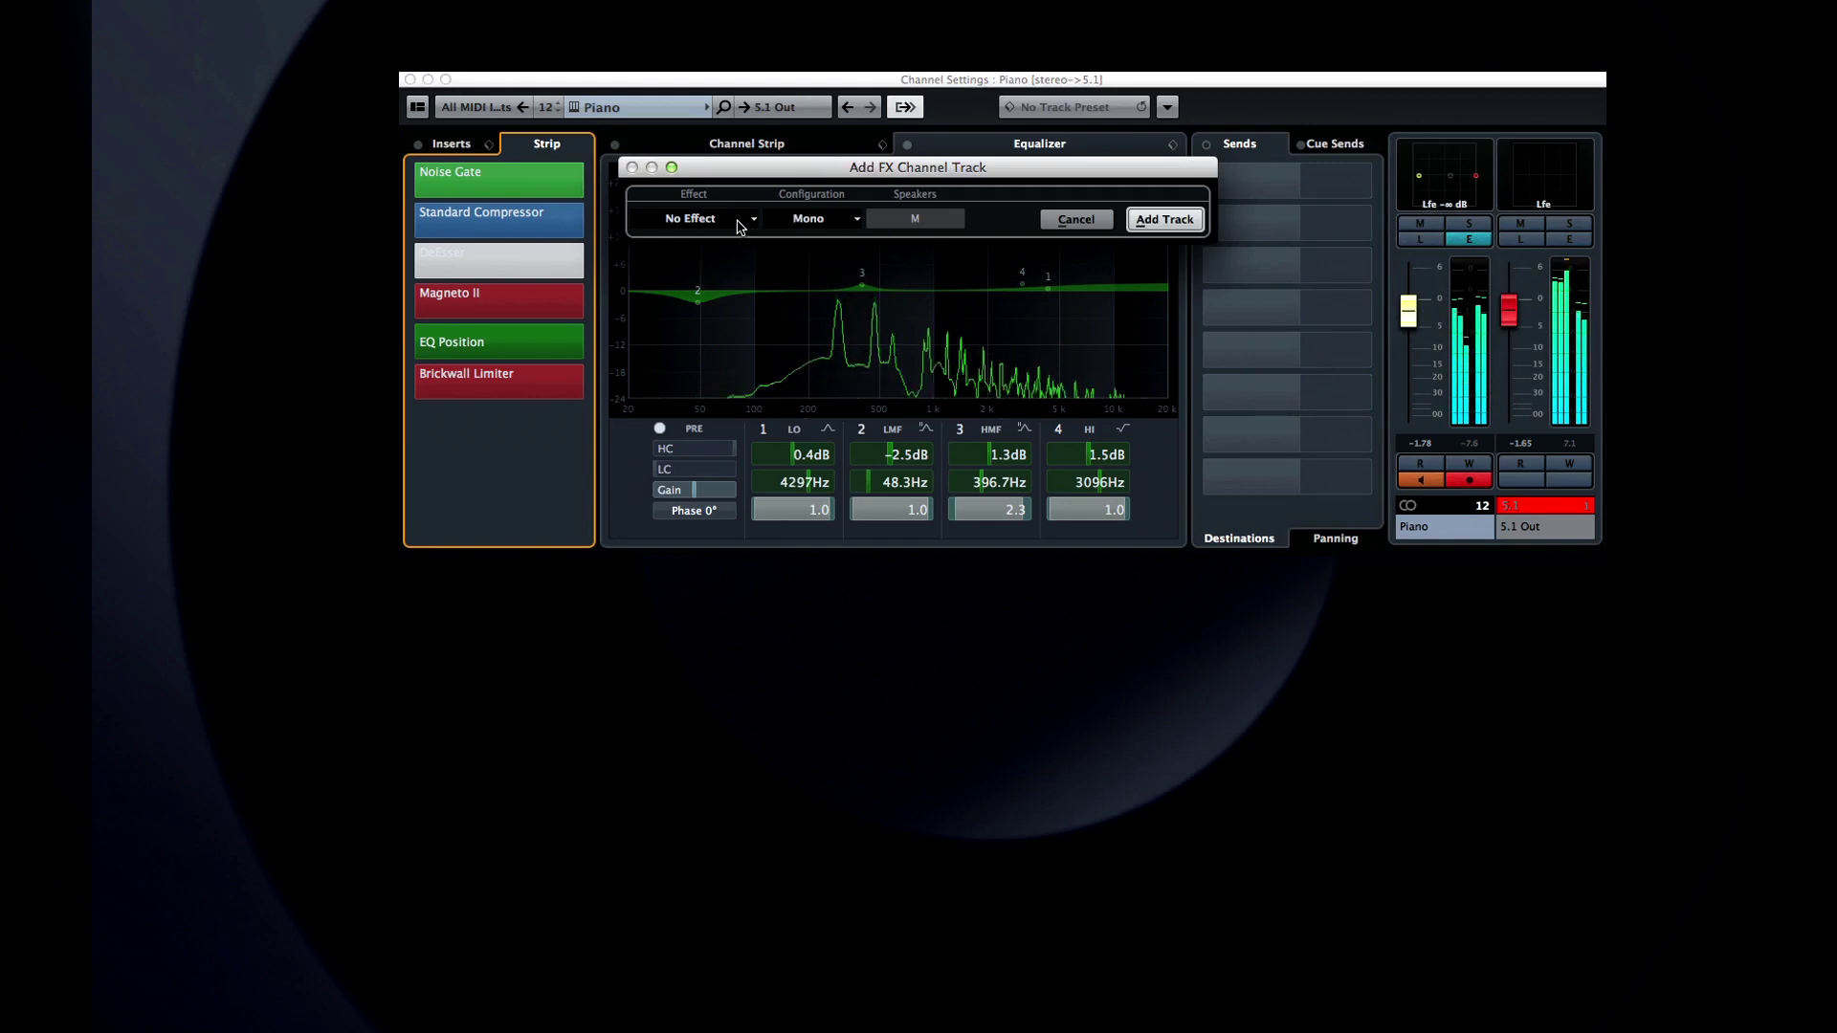
{"action": "left_click", "coordinate": [708, 218]}
{"action": "left_click", "coordinate": [660, 293]}
{"action": "left_click", "coordinate": [680, 356]}
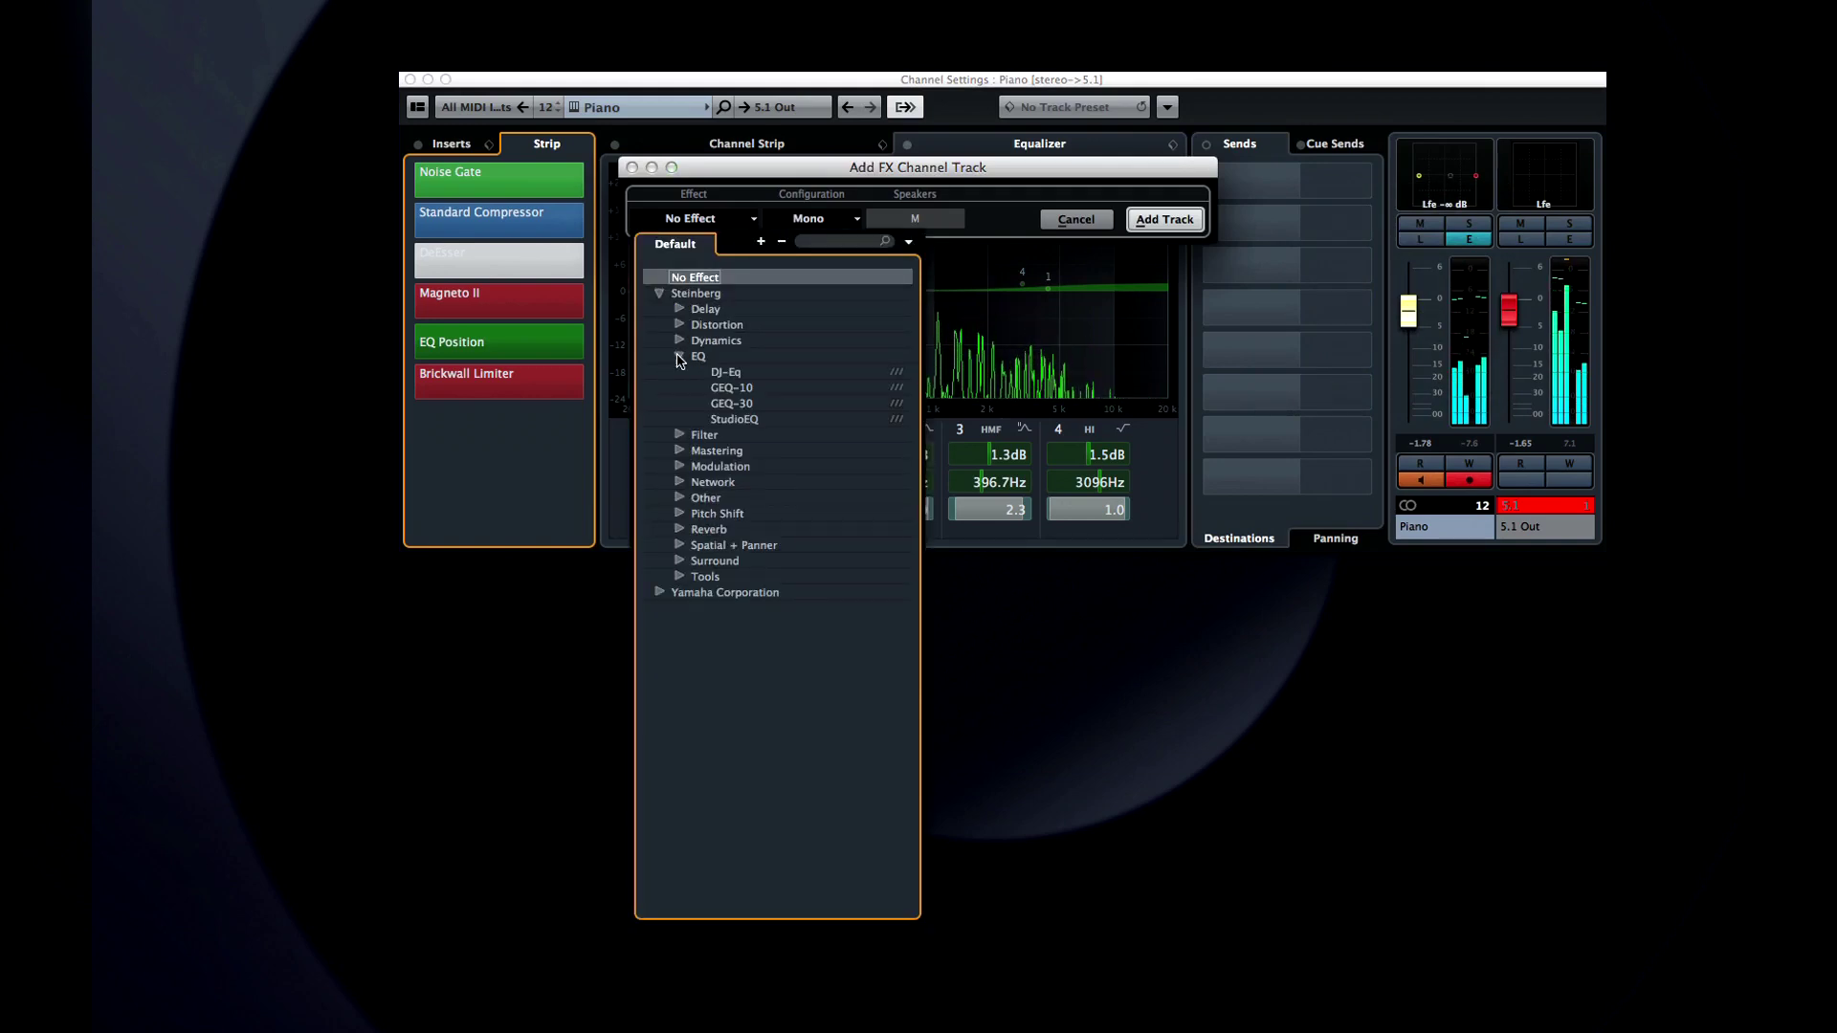
{"action": "left_click", "coordinate": [703, 374]}
{"action": "left_click", "coordinate": [1165, 219]}
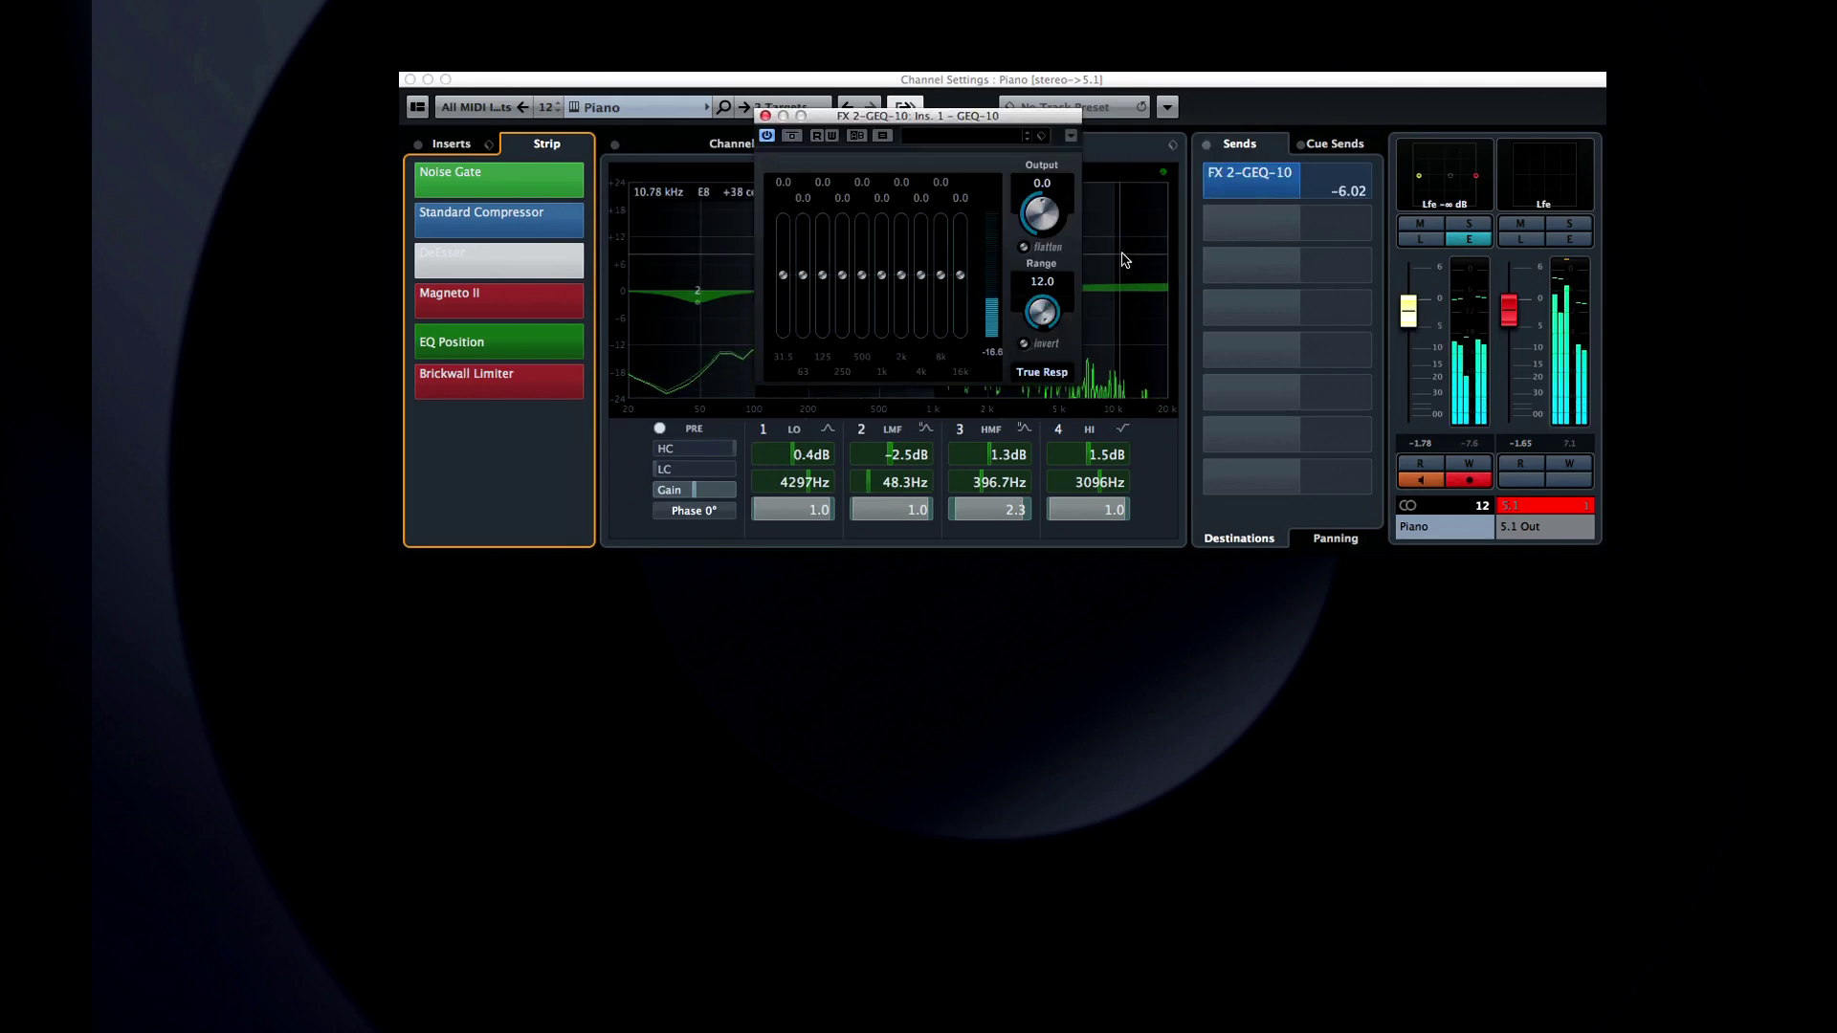
{"action": "left_click_drag", "start_coordinate": [1299, 191], "coordinate": [1277, 191]}
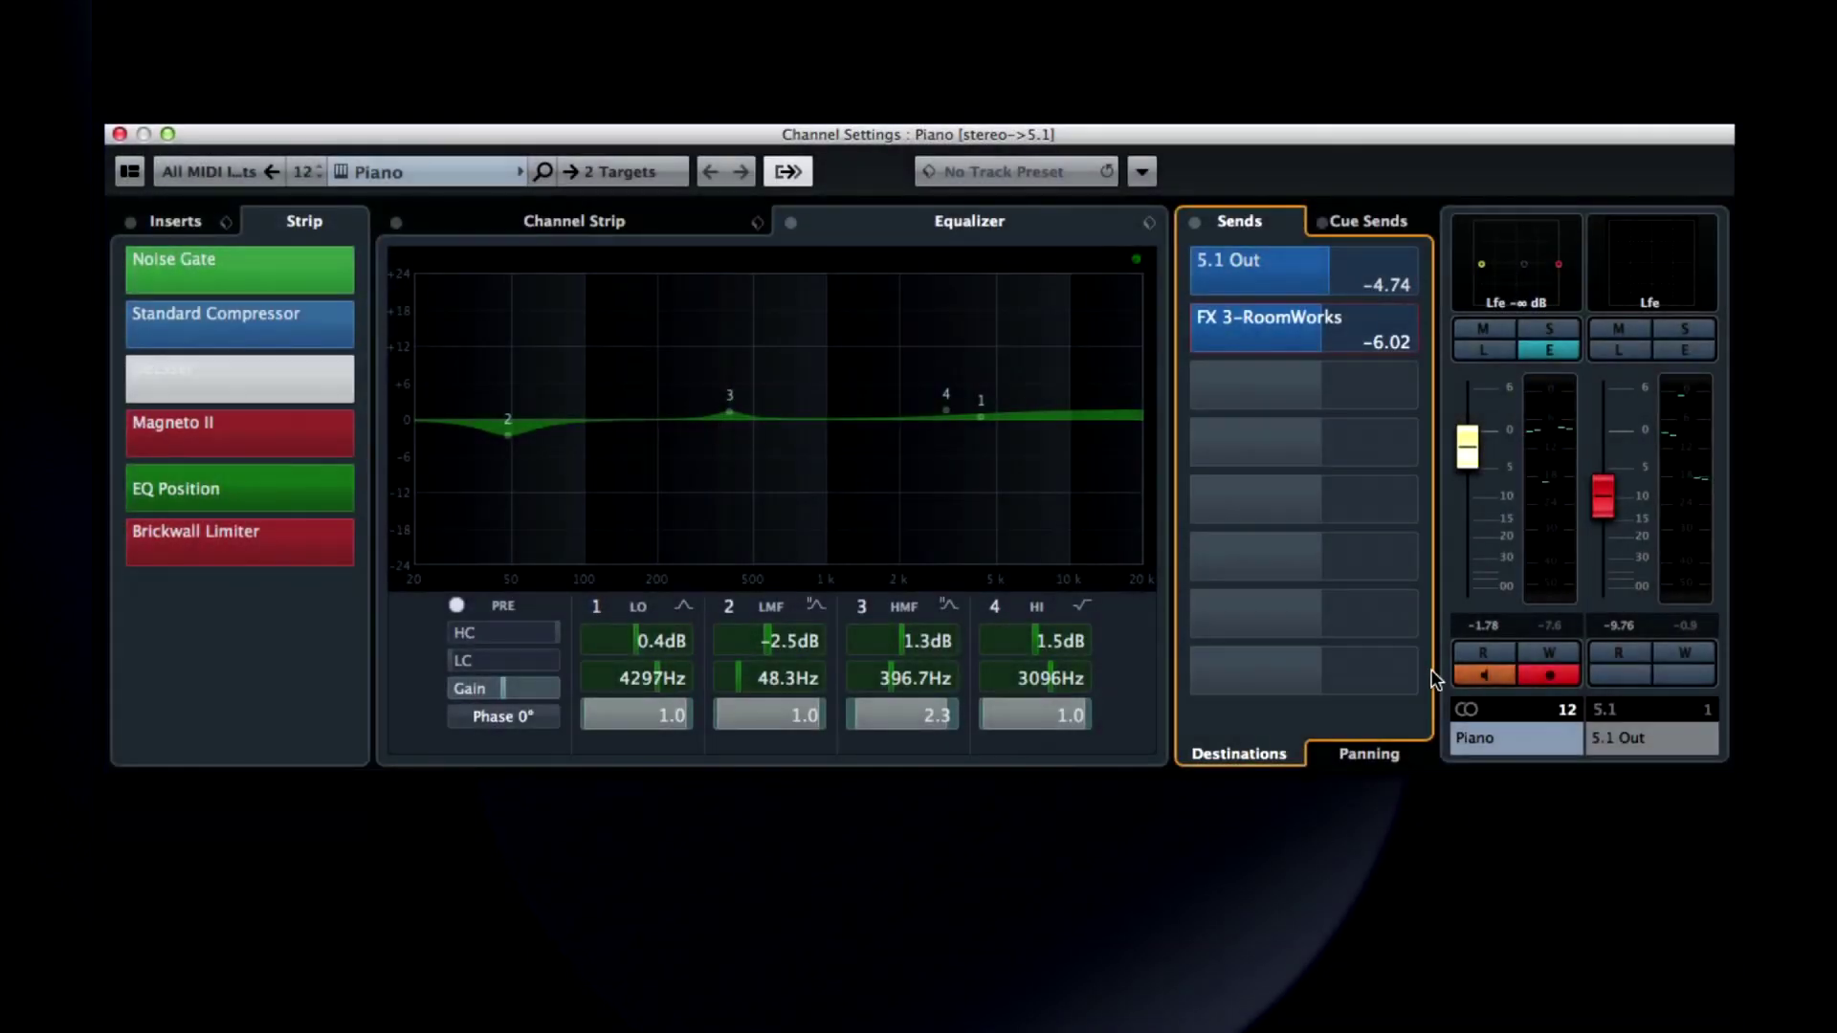
{"action": "left_click", "coordinate": [1332, 752]}
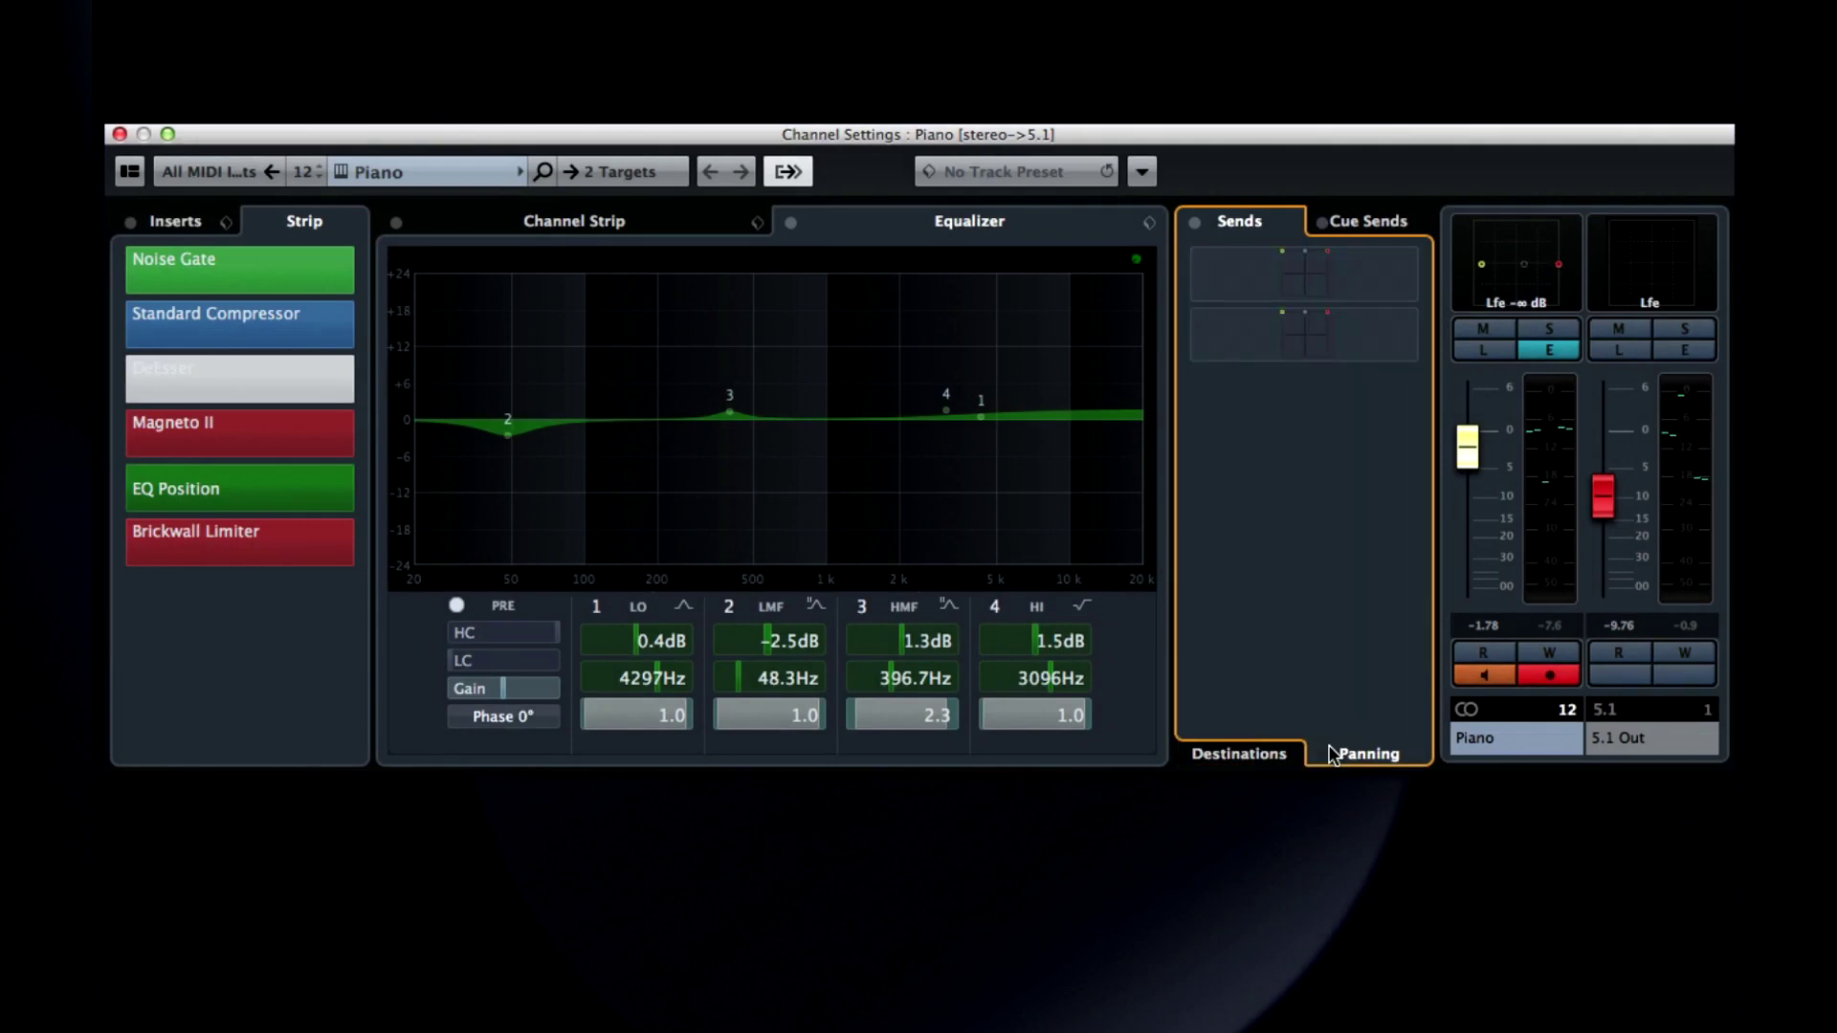
{"action": "double_click", "coordinate": [1313, 345]}
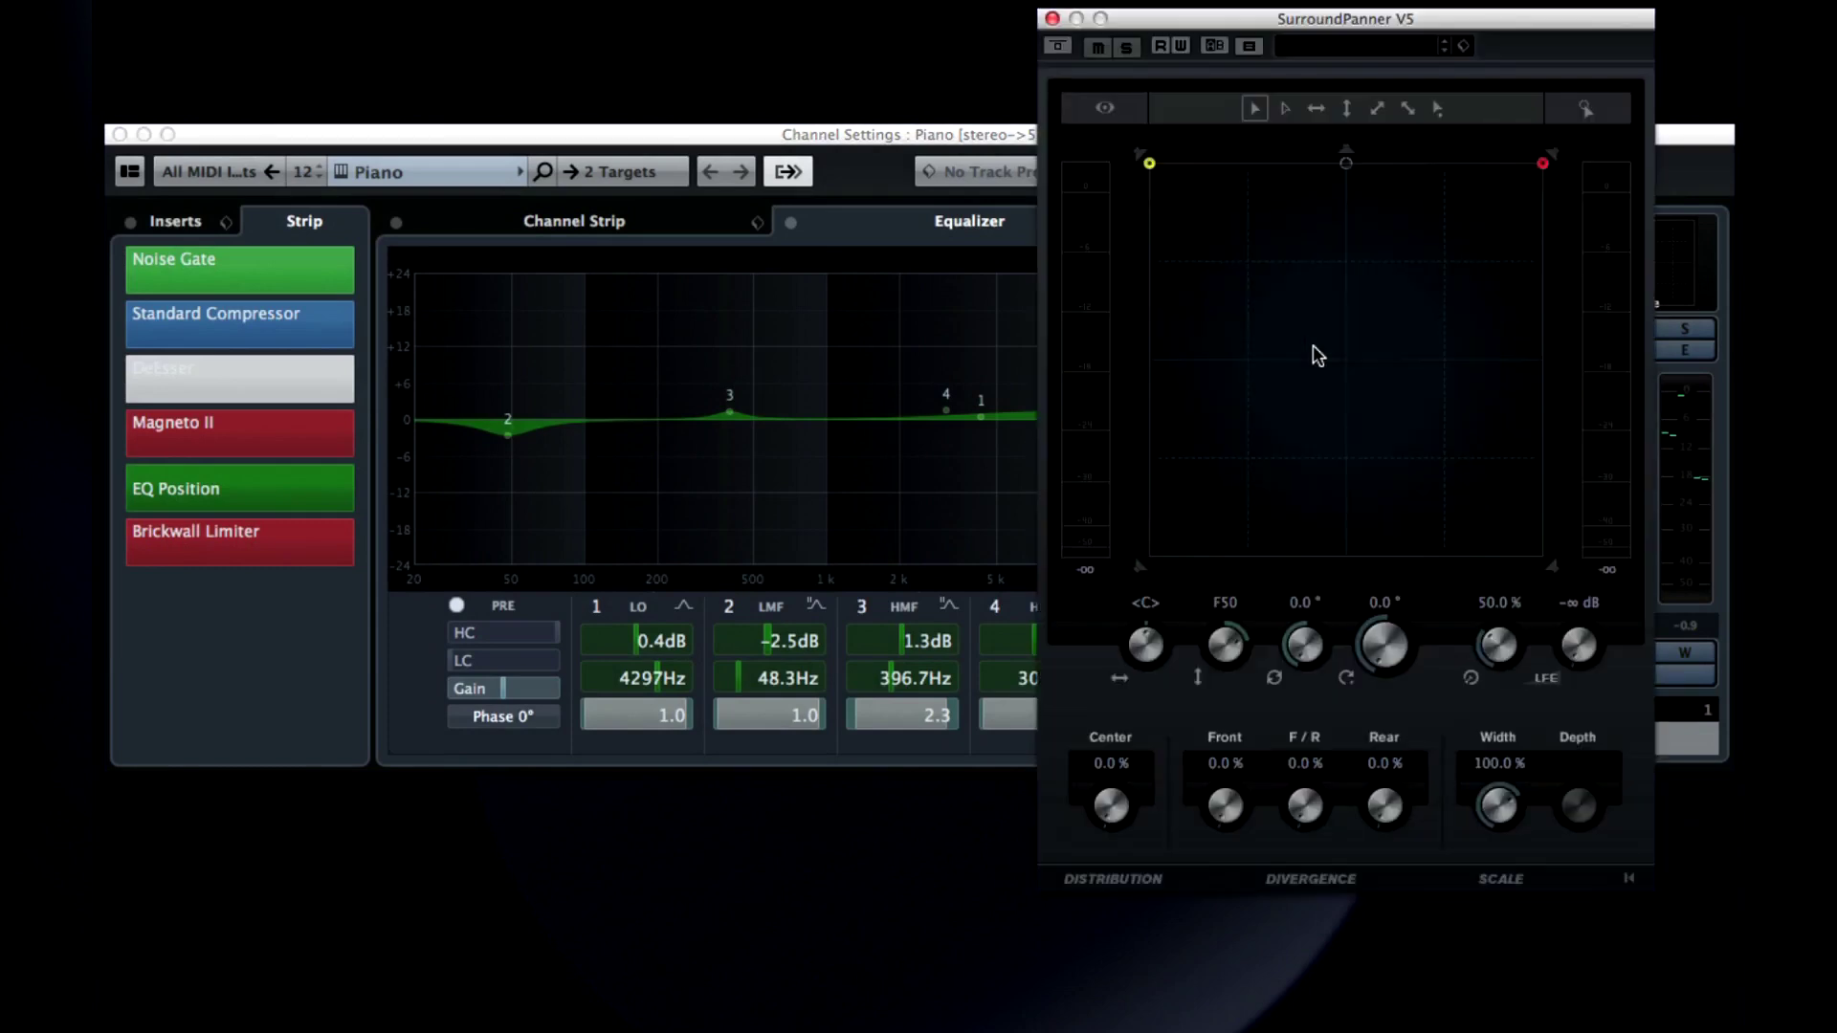
{"action": "left_click", "coordinate": [1053, 19]}
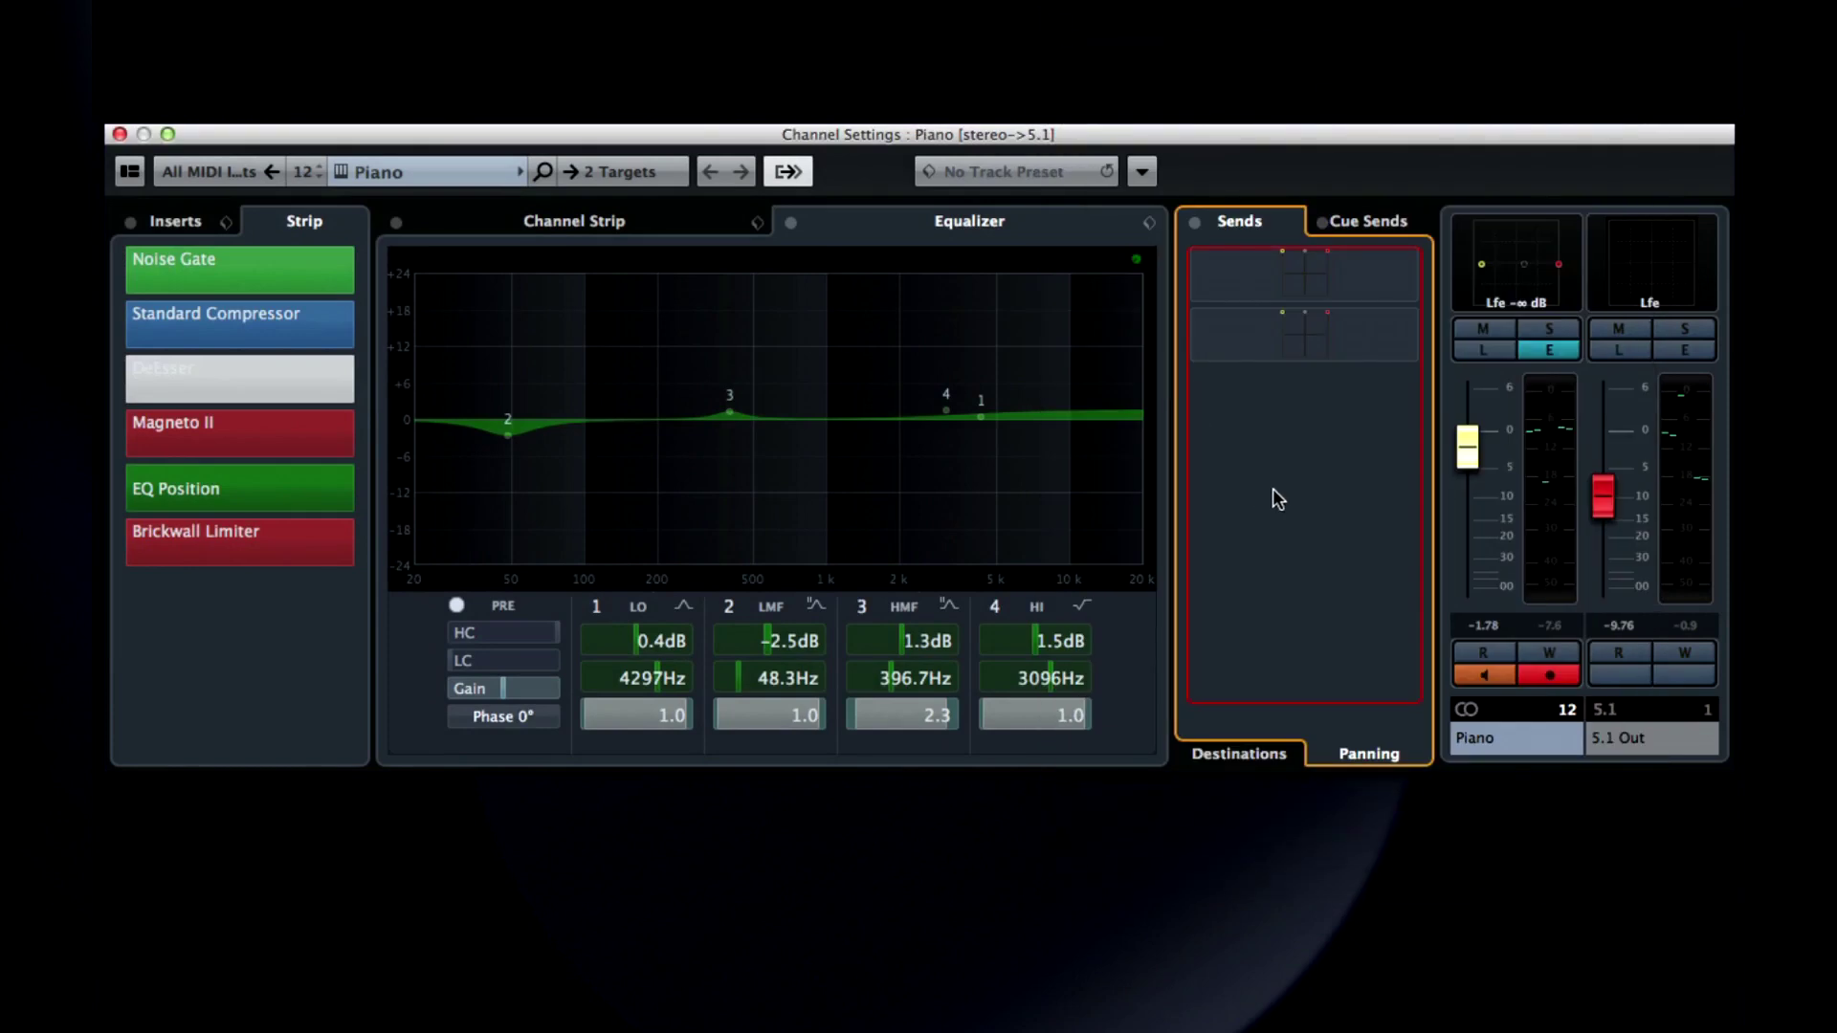
{"action": "left_click", "coordinate": [1221, 752]}
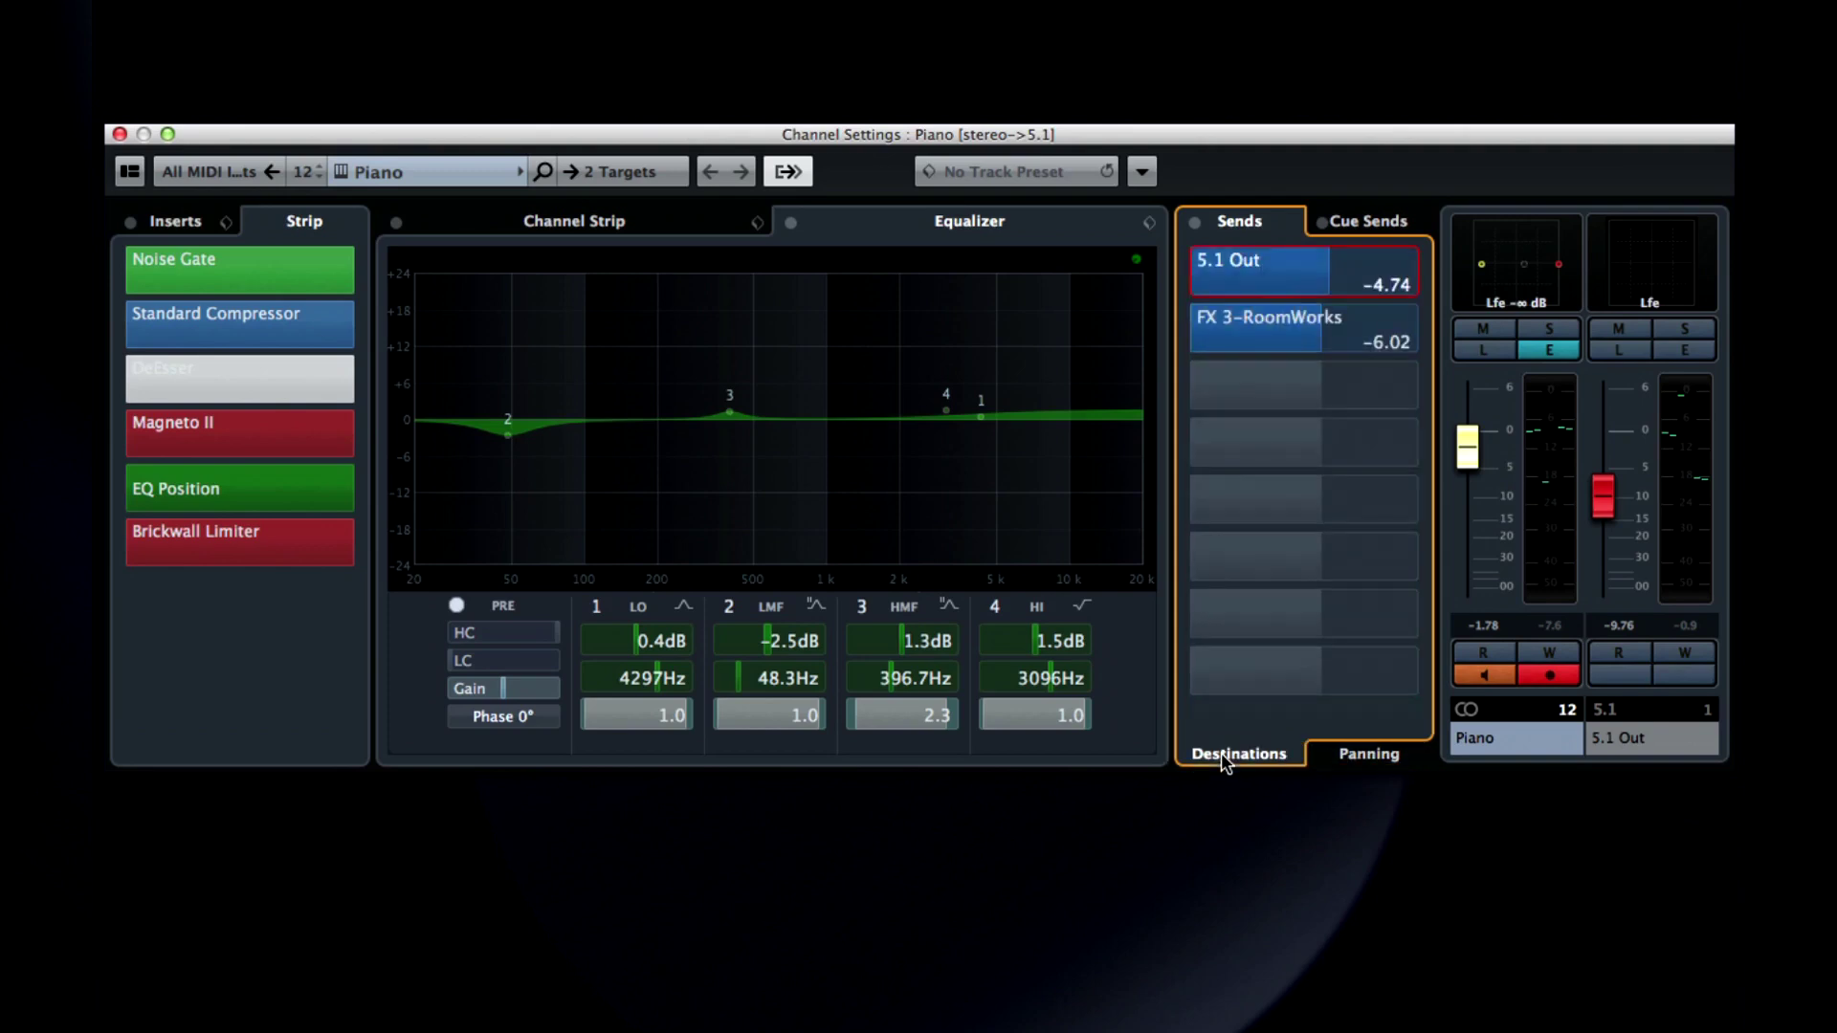
Step: Turn on cue send 3 at -5.46, raise cue 1 to -1.67, lower cue 2 to -21.3
{"action": "left_click", "coordinate": [1391, 218]}
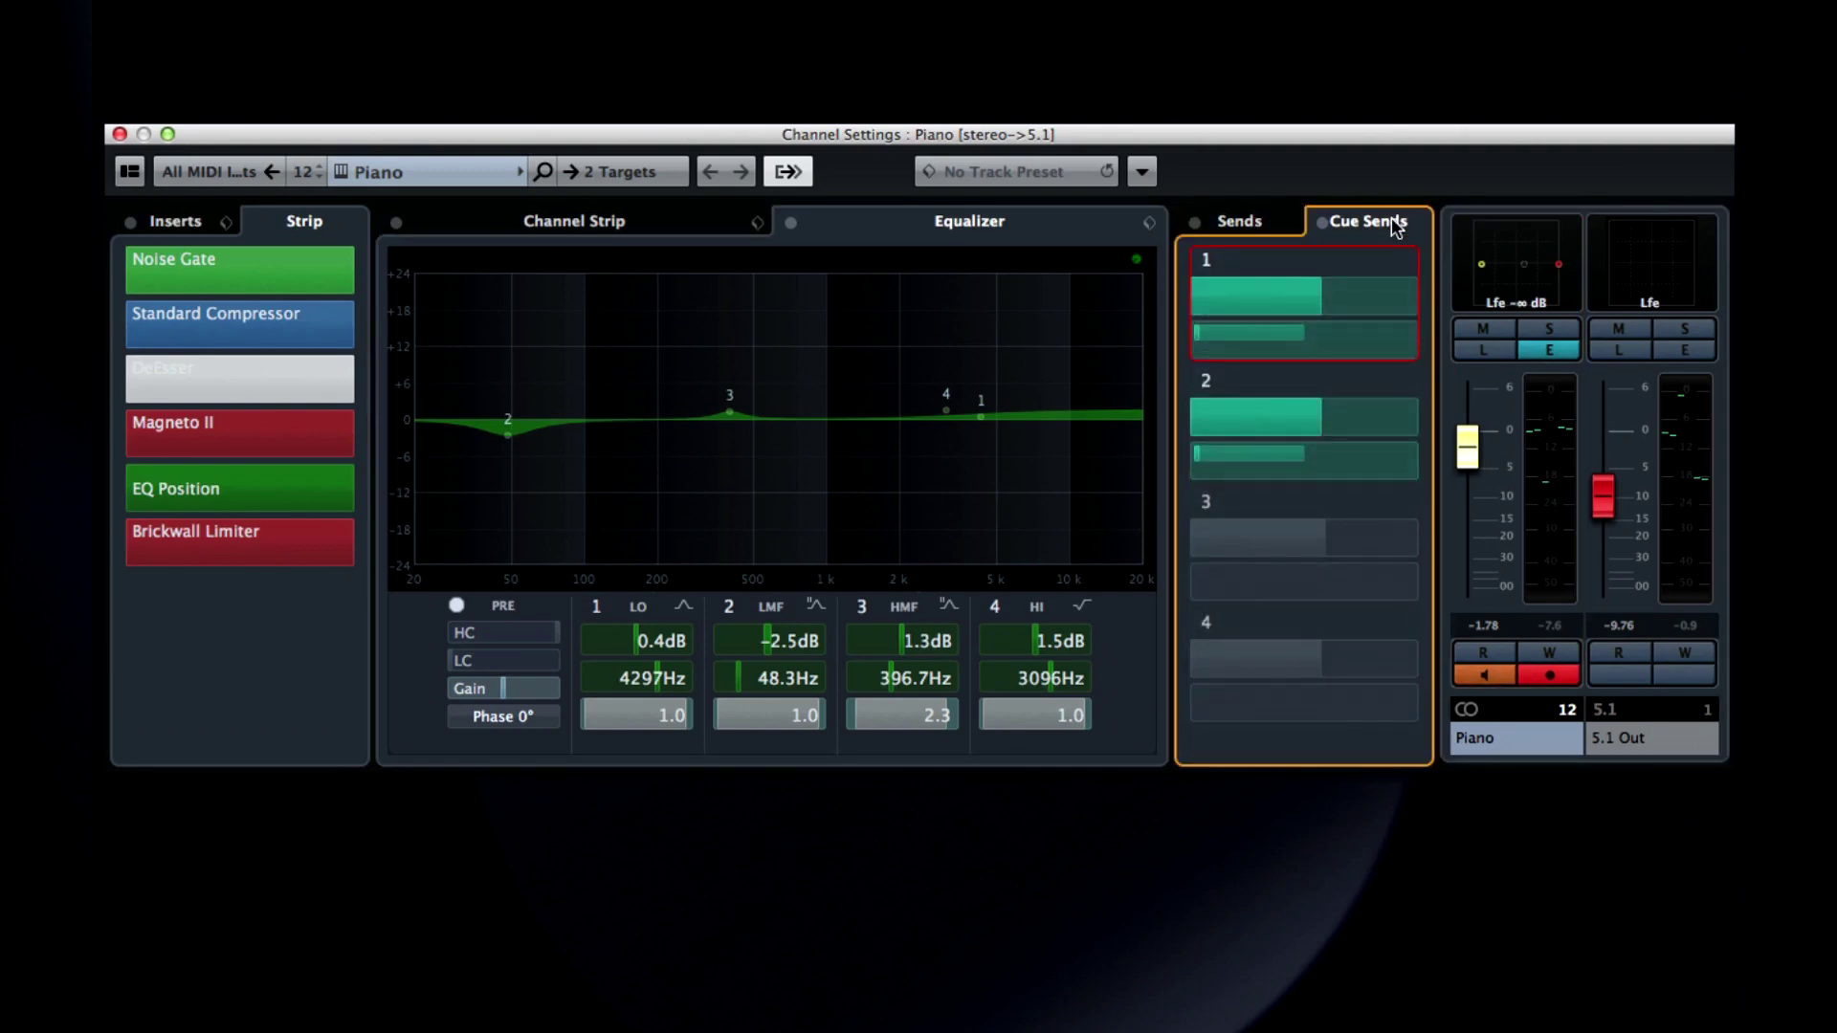
{"action": "left_click_drag", "start_coordinate": [1311, 304], "coordinate": [1344, 306]}
{"action": "left_click", "coordinate": [1190, 539]}
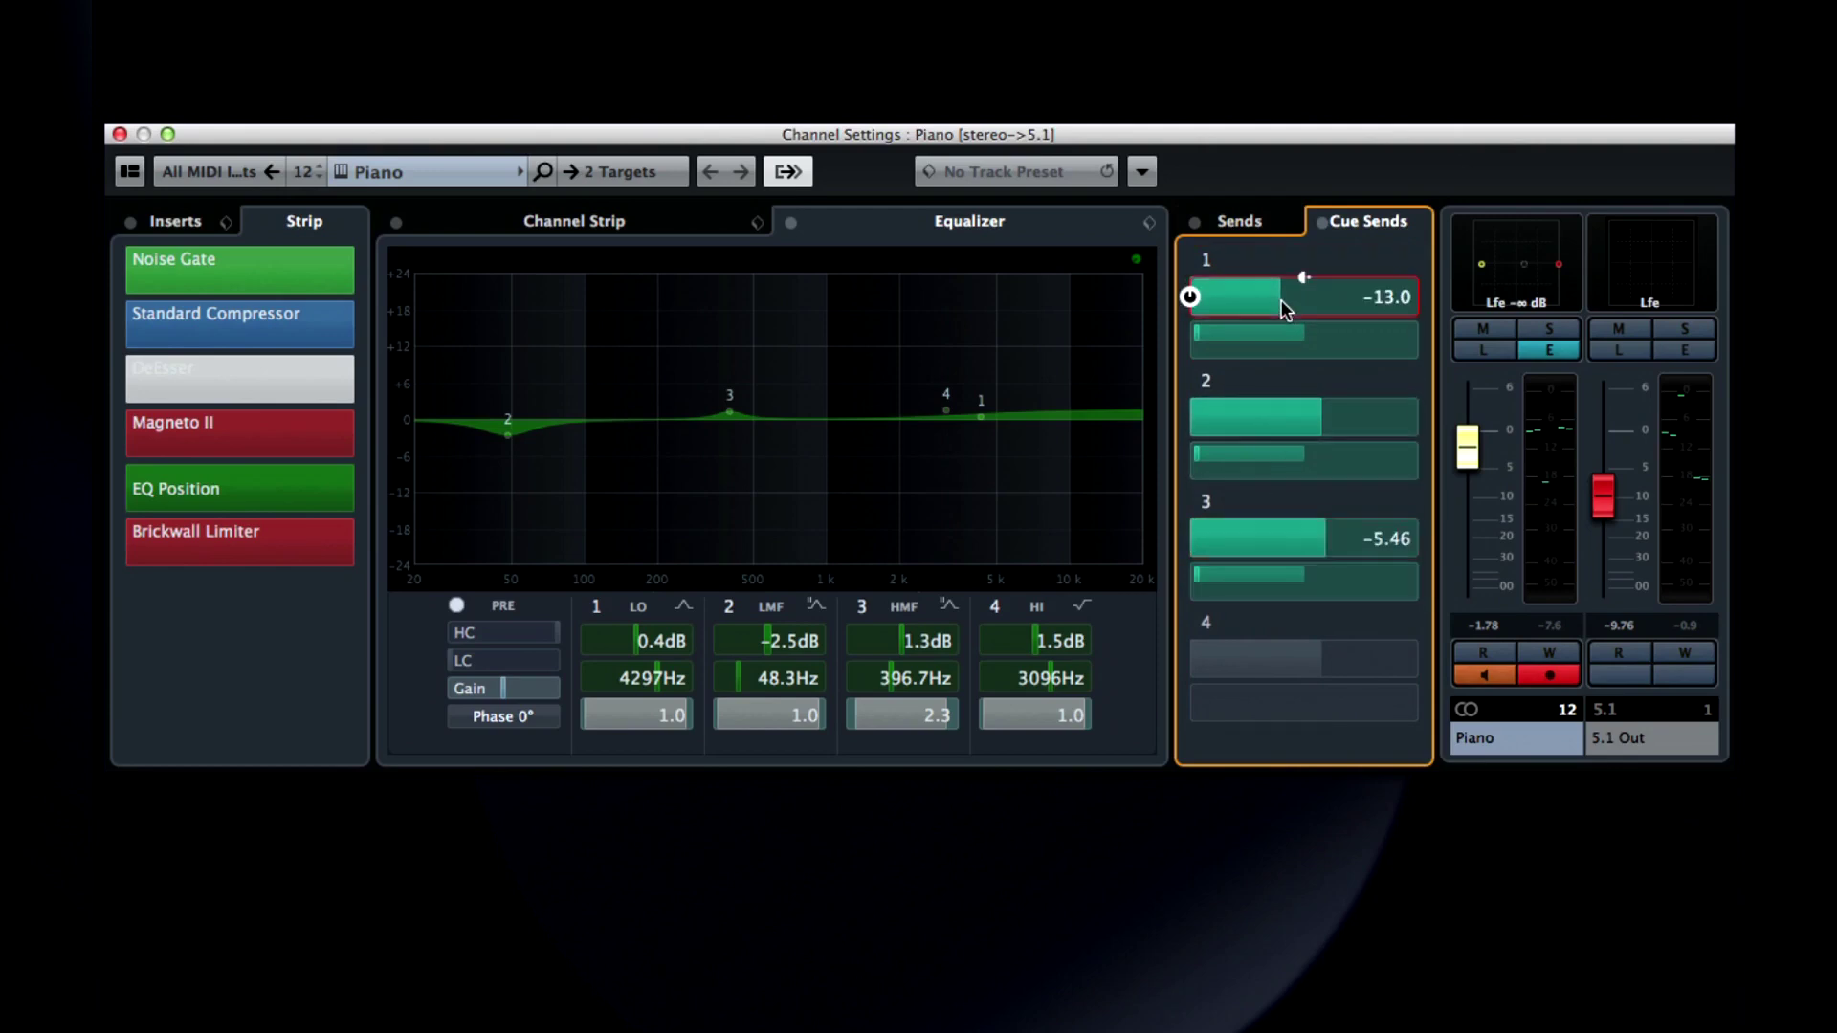
{"action": "left_click_drag", "start_coordinate": [1280, 300], "coordinate": [1357, 300]}
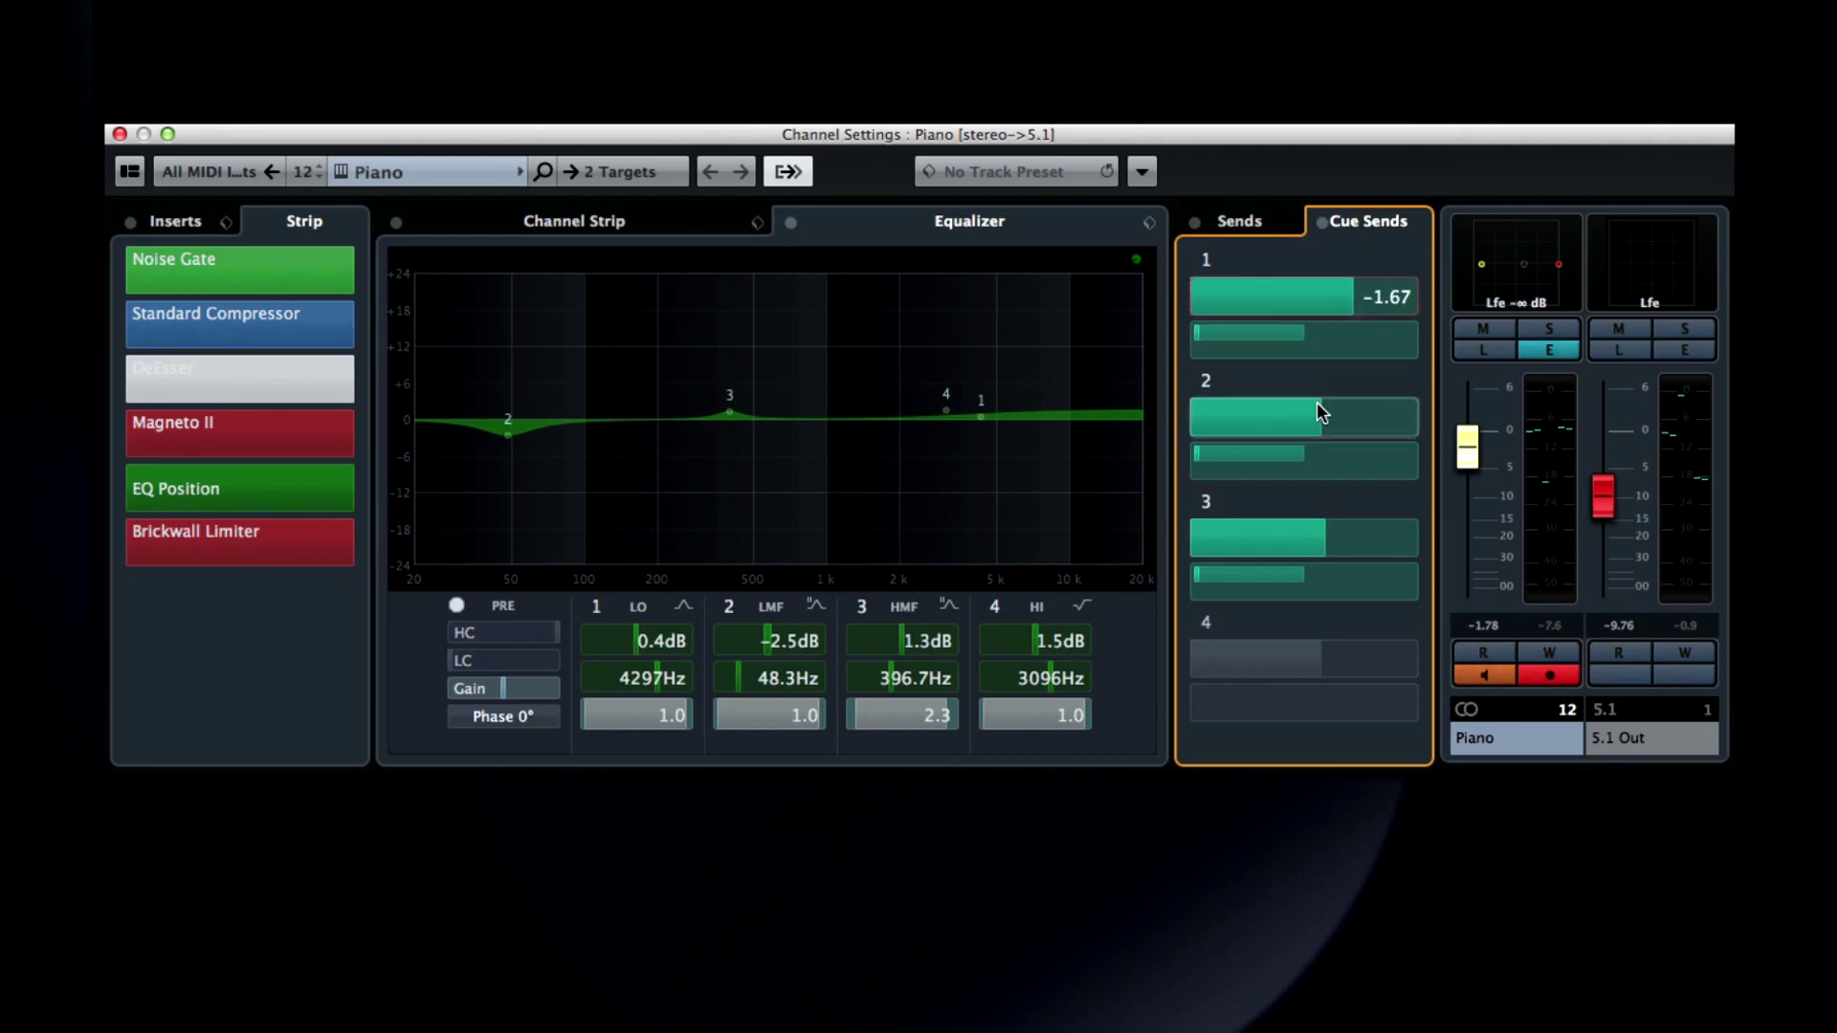
{"action": "left_click_drag", "start_coordinate": [1316, 405], "coordinate": [1198, 419]}
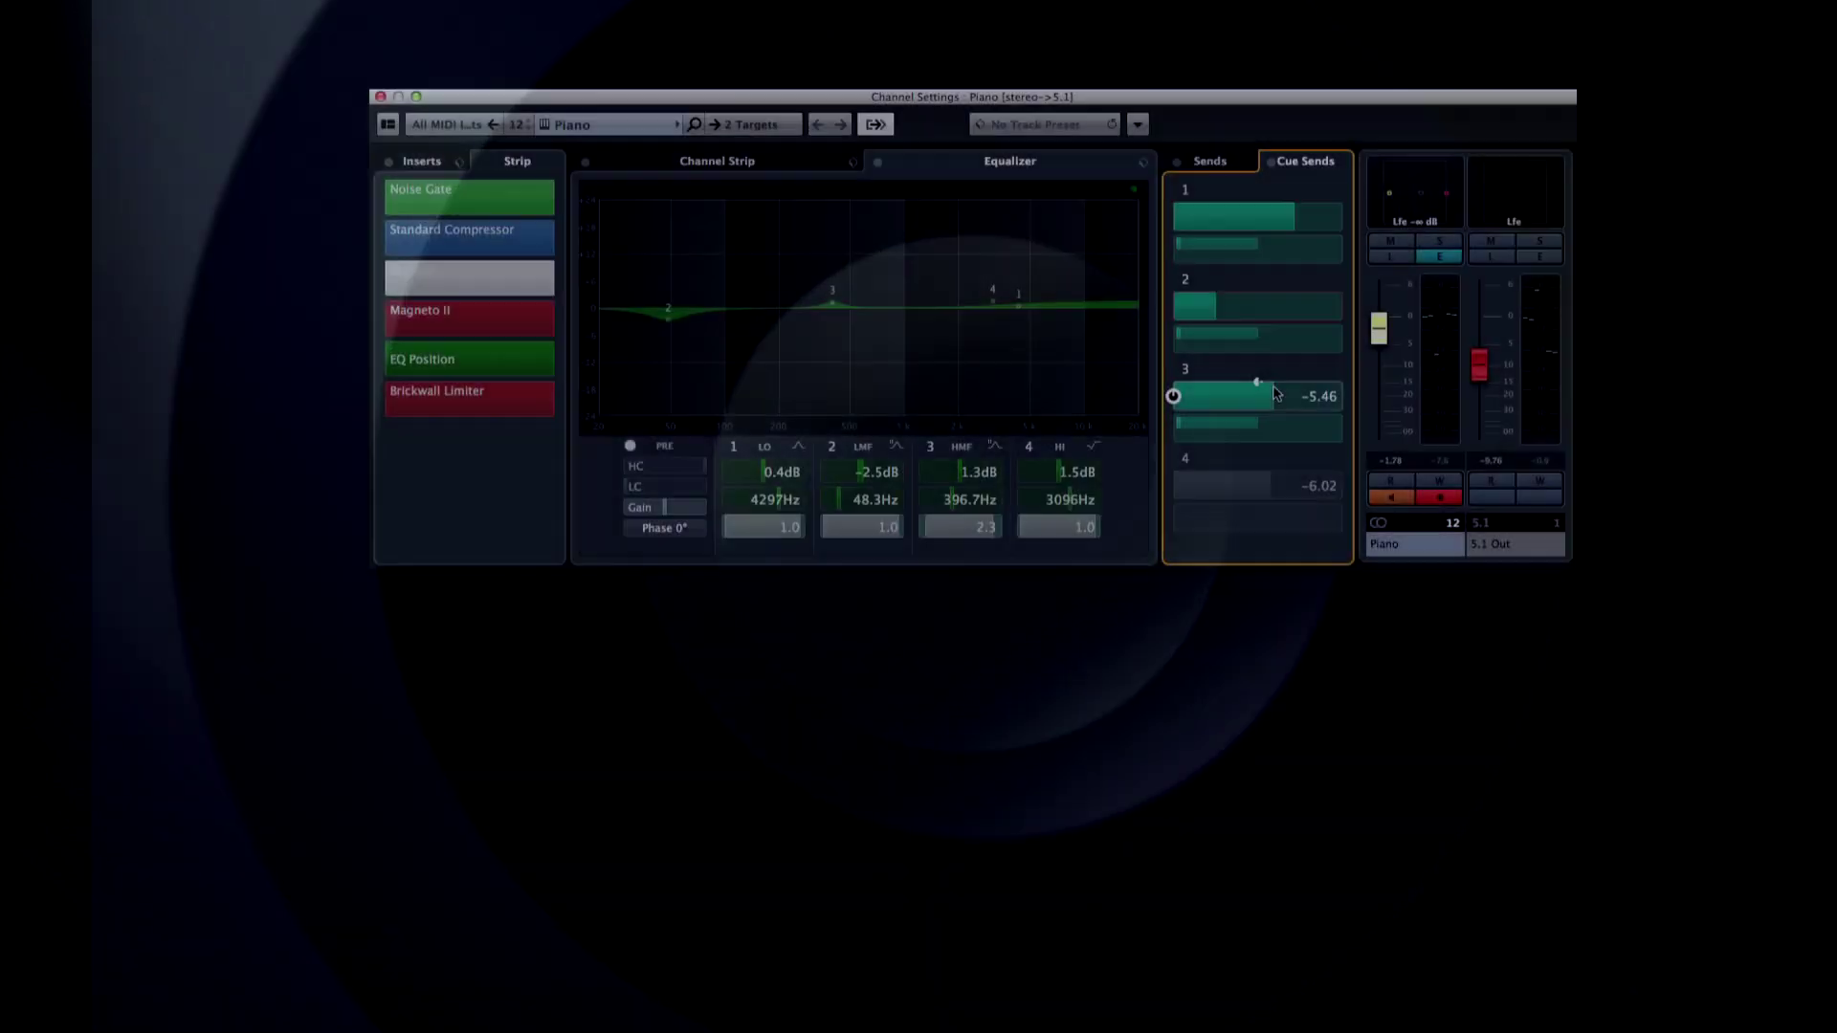
Step: Show the channel strip modules and check the strip presets without loading one
{"action": "left_click", "coordinate": [757, 159]}
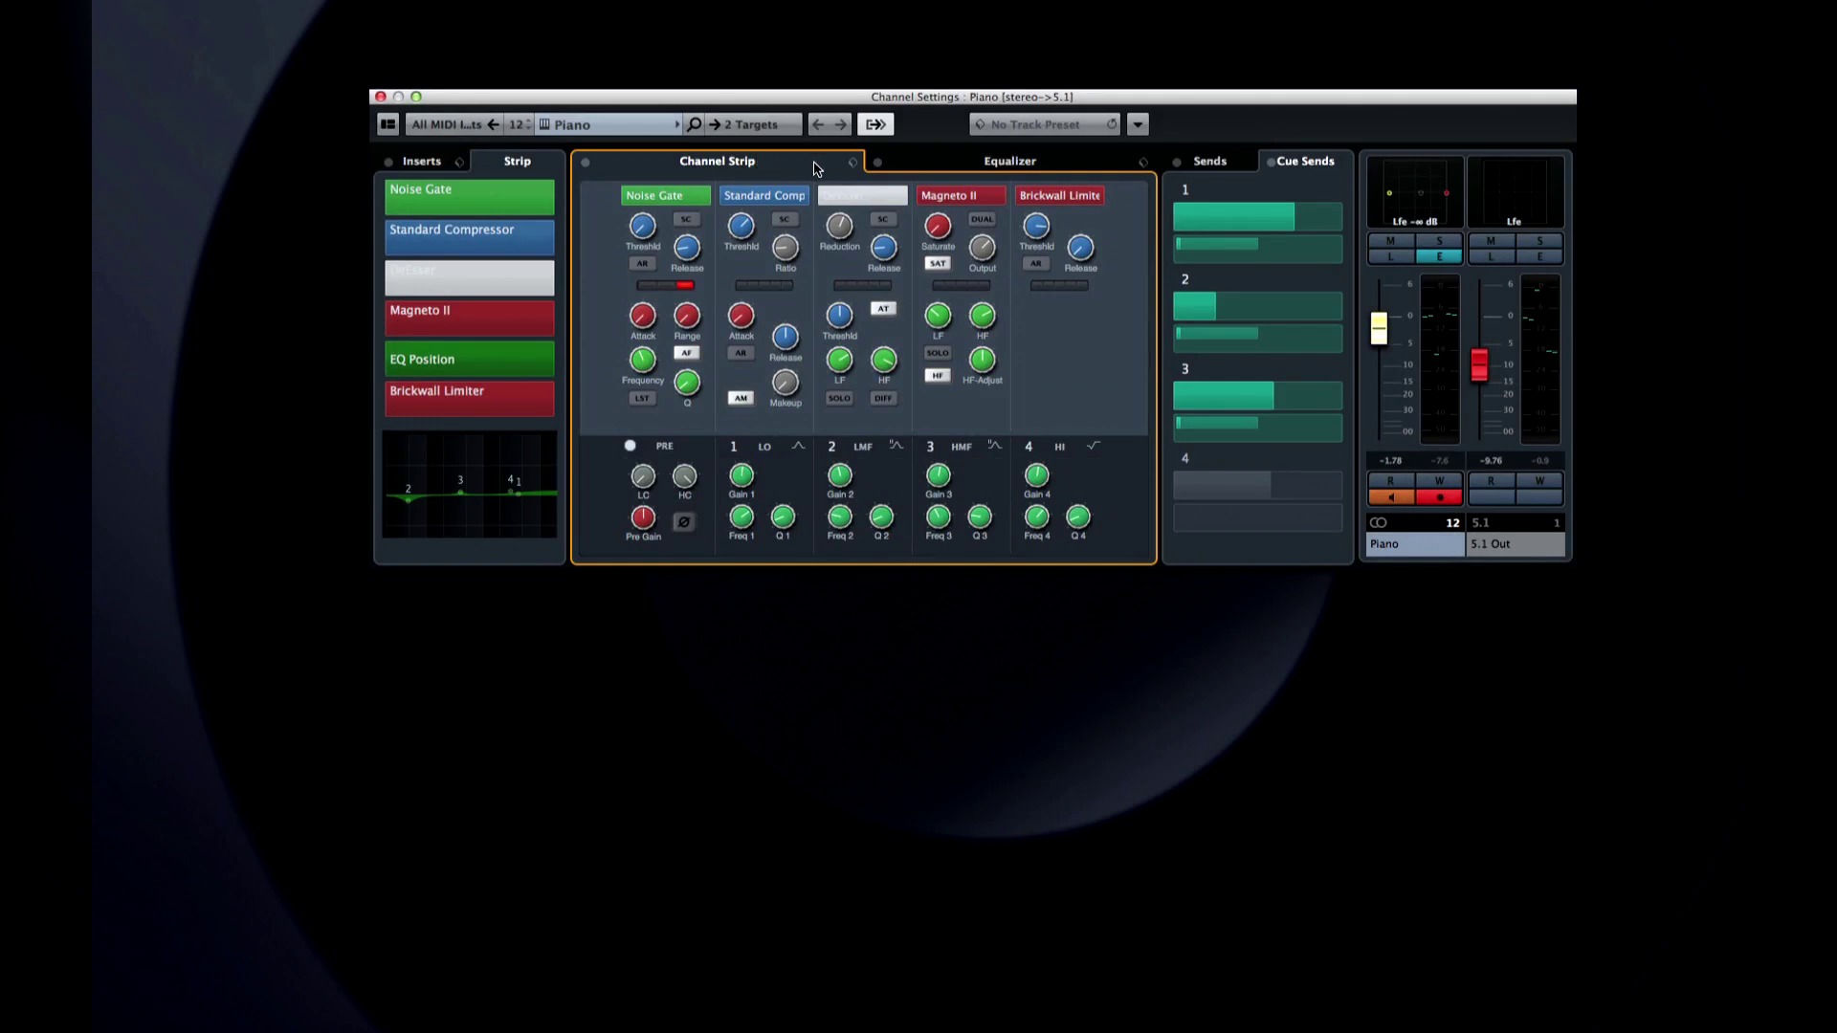
{"action": "left_click", "coordinate": [852, 165]}
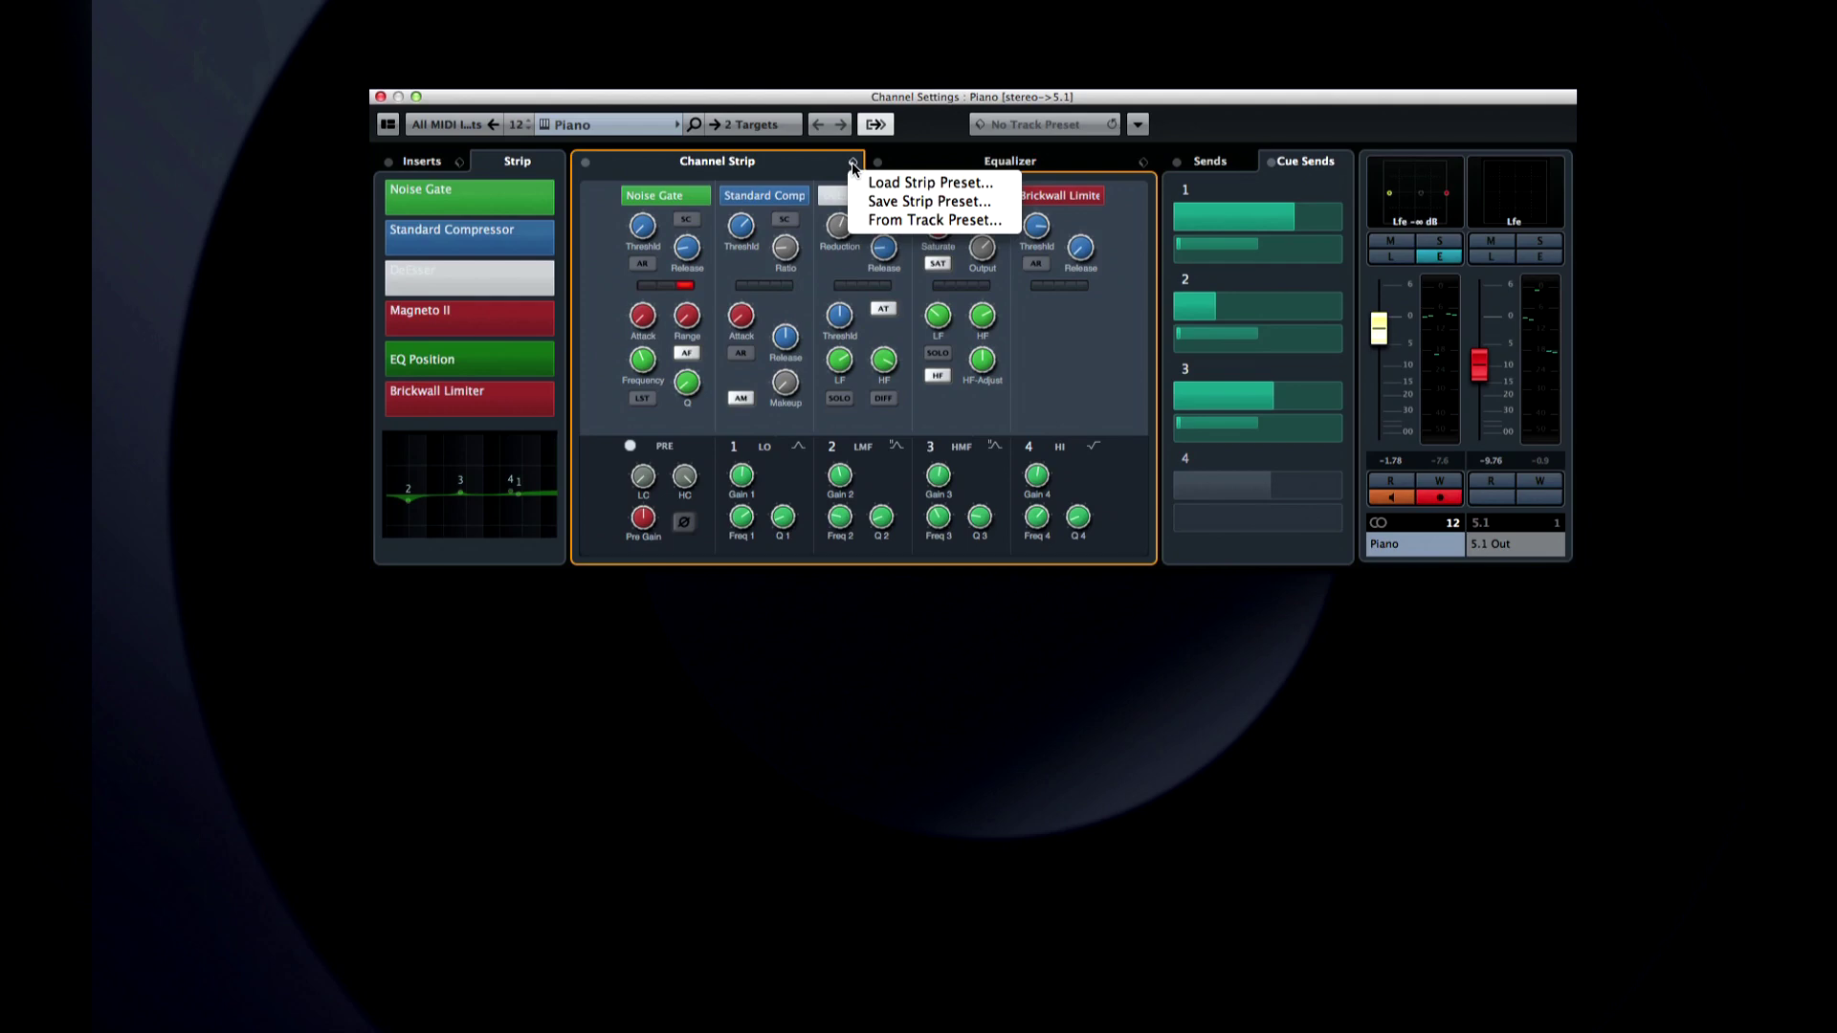
{"action": "left_click", "coordinate": [801, 172]}
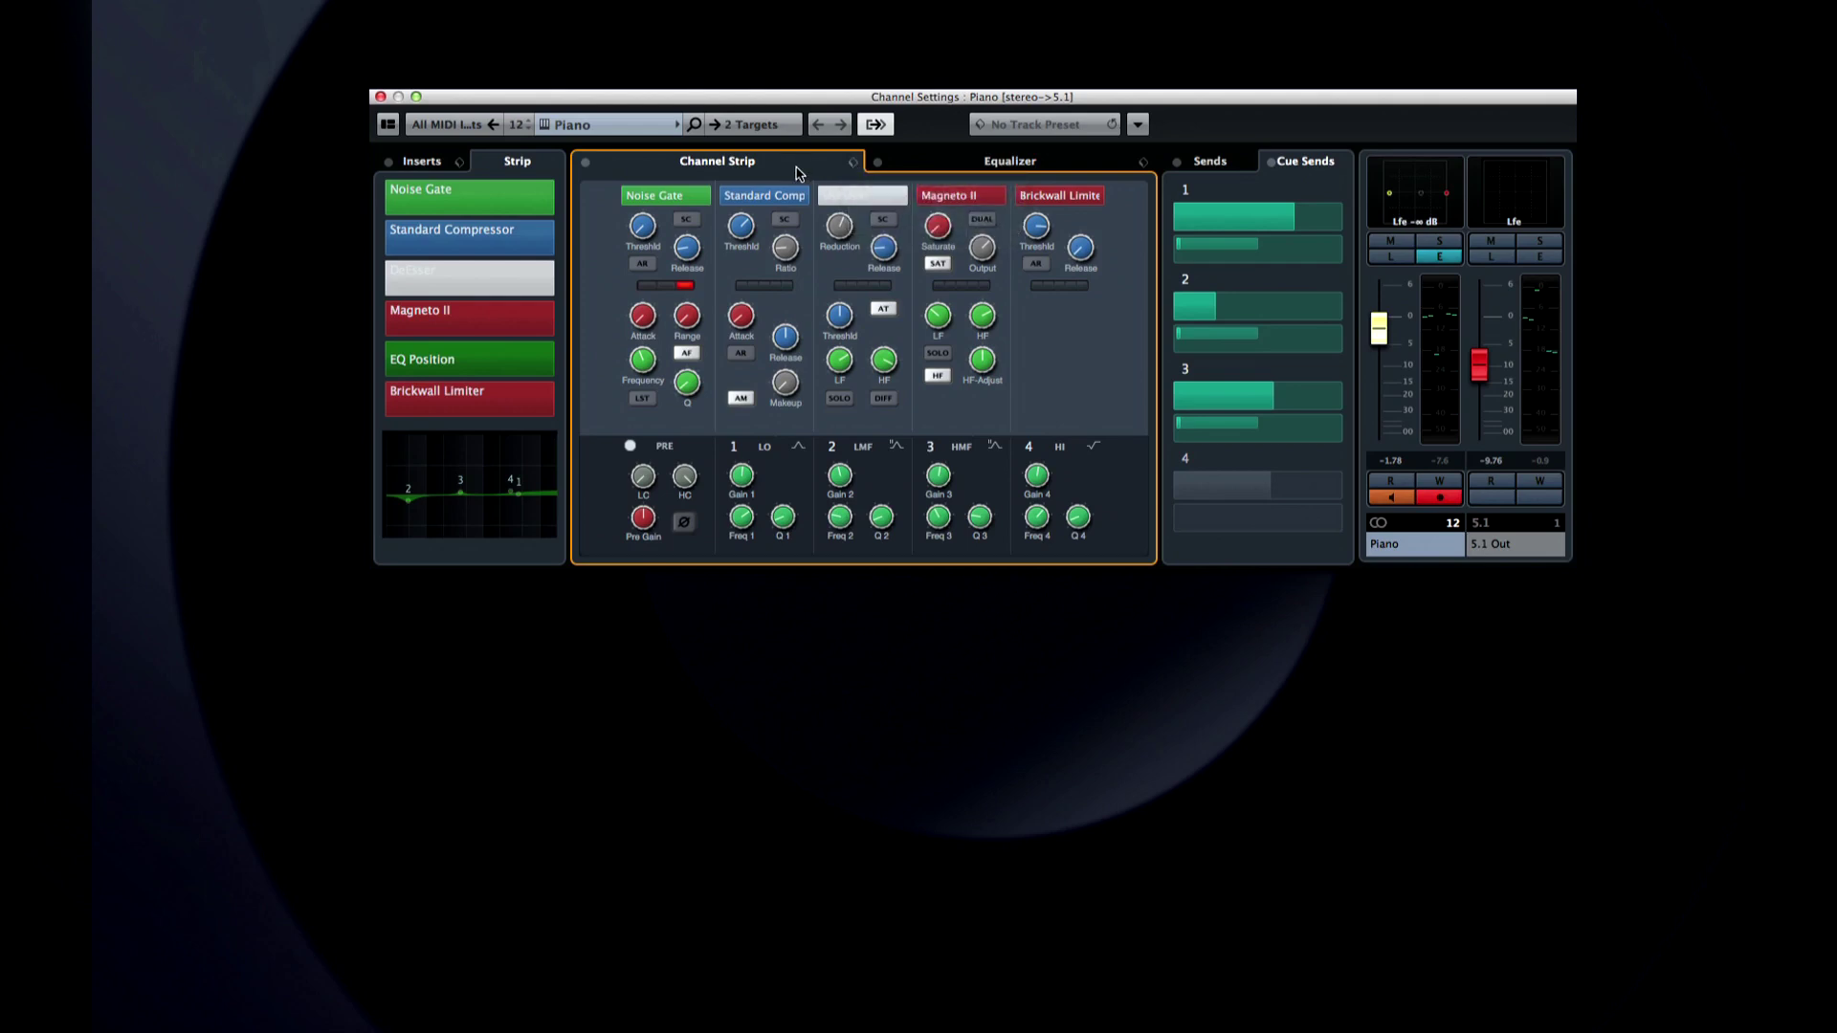
Step: During playback, move Strip EQ band 4 to 7.98 kHz at -5.1 dB
{"action": "left_click", "coordinate": [460, 499]}
{"action": "key", "text": "space"}
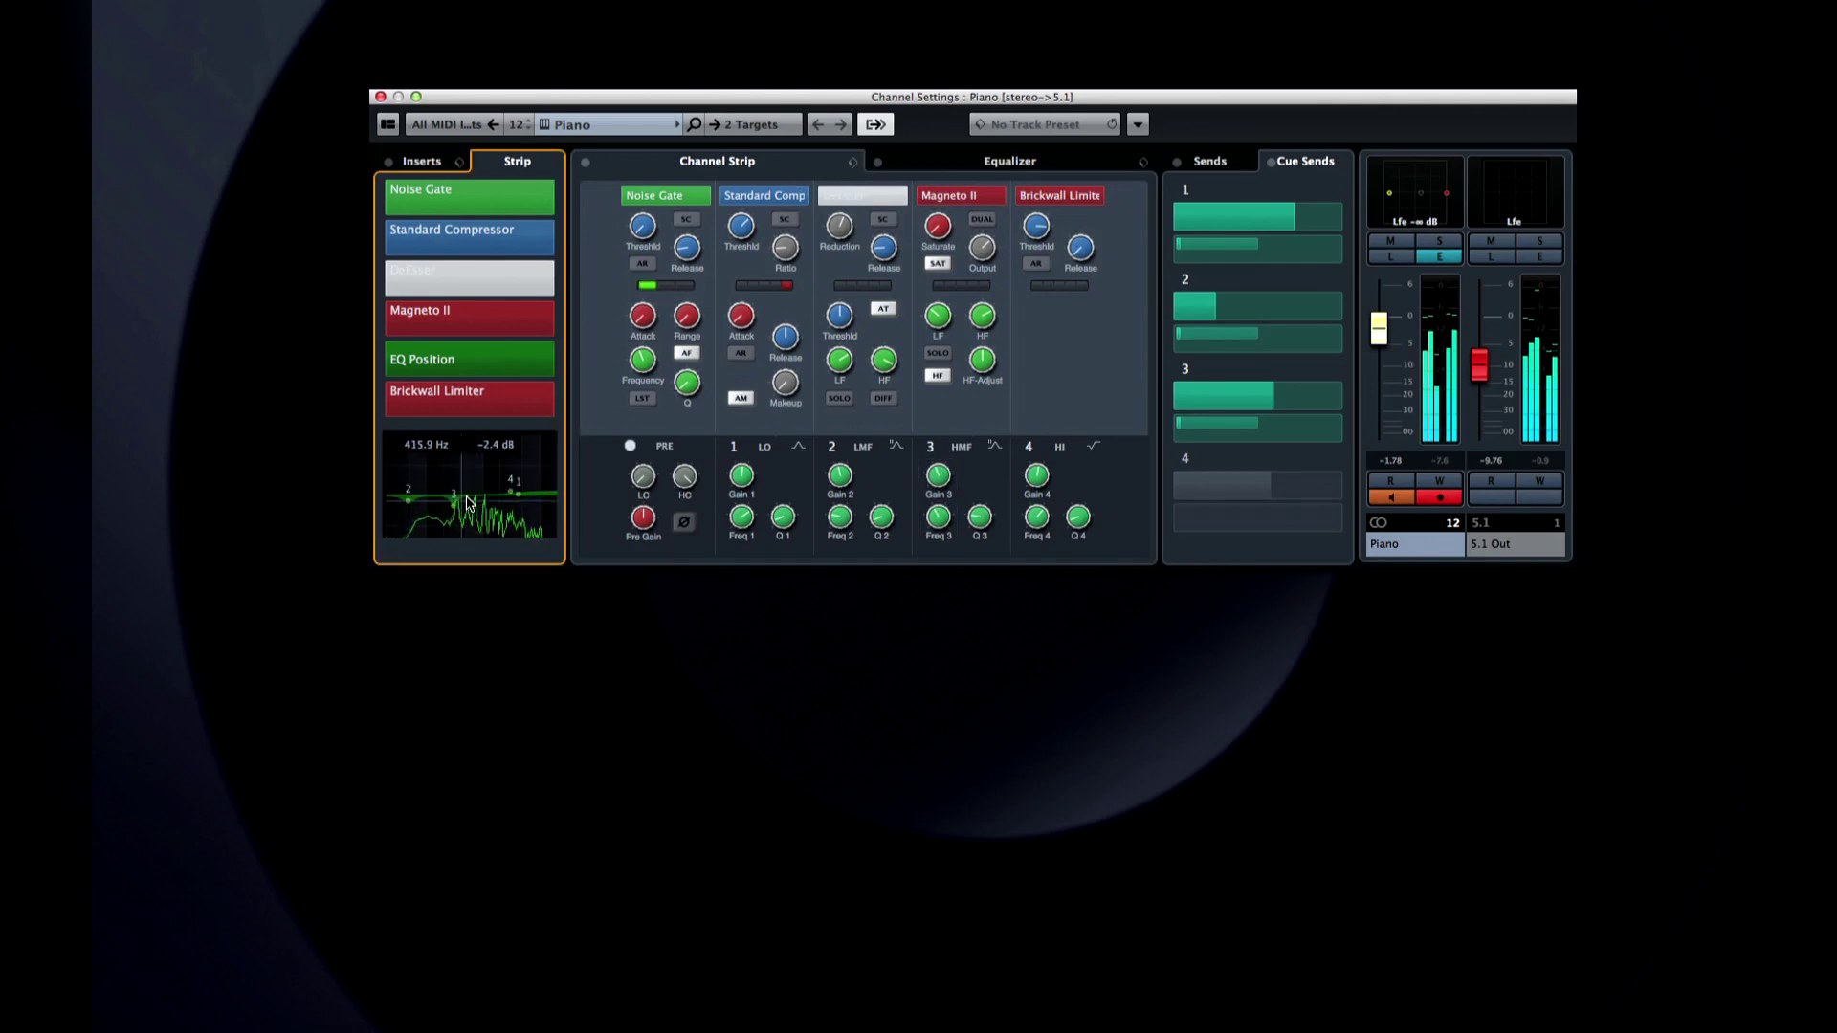
{"action": "left_click_drag", "start_coordinate": [504, 490], "coordinate": [534, 507]}
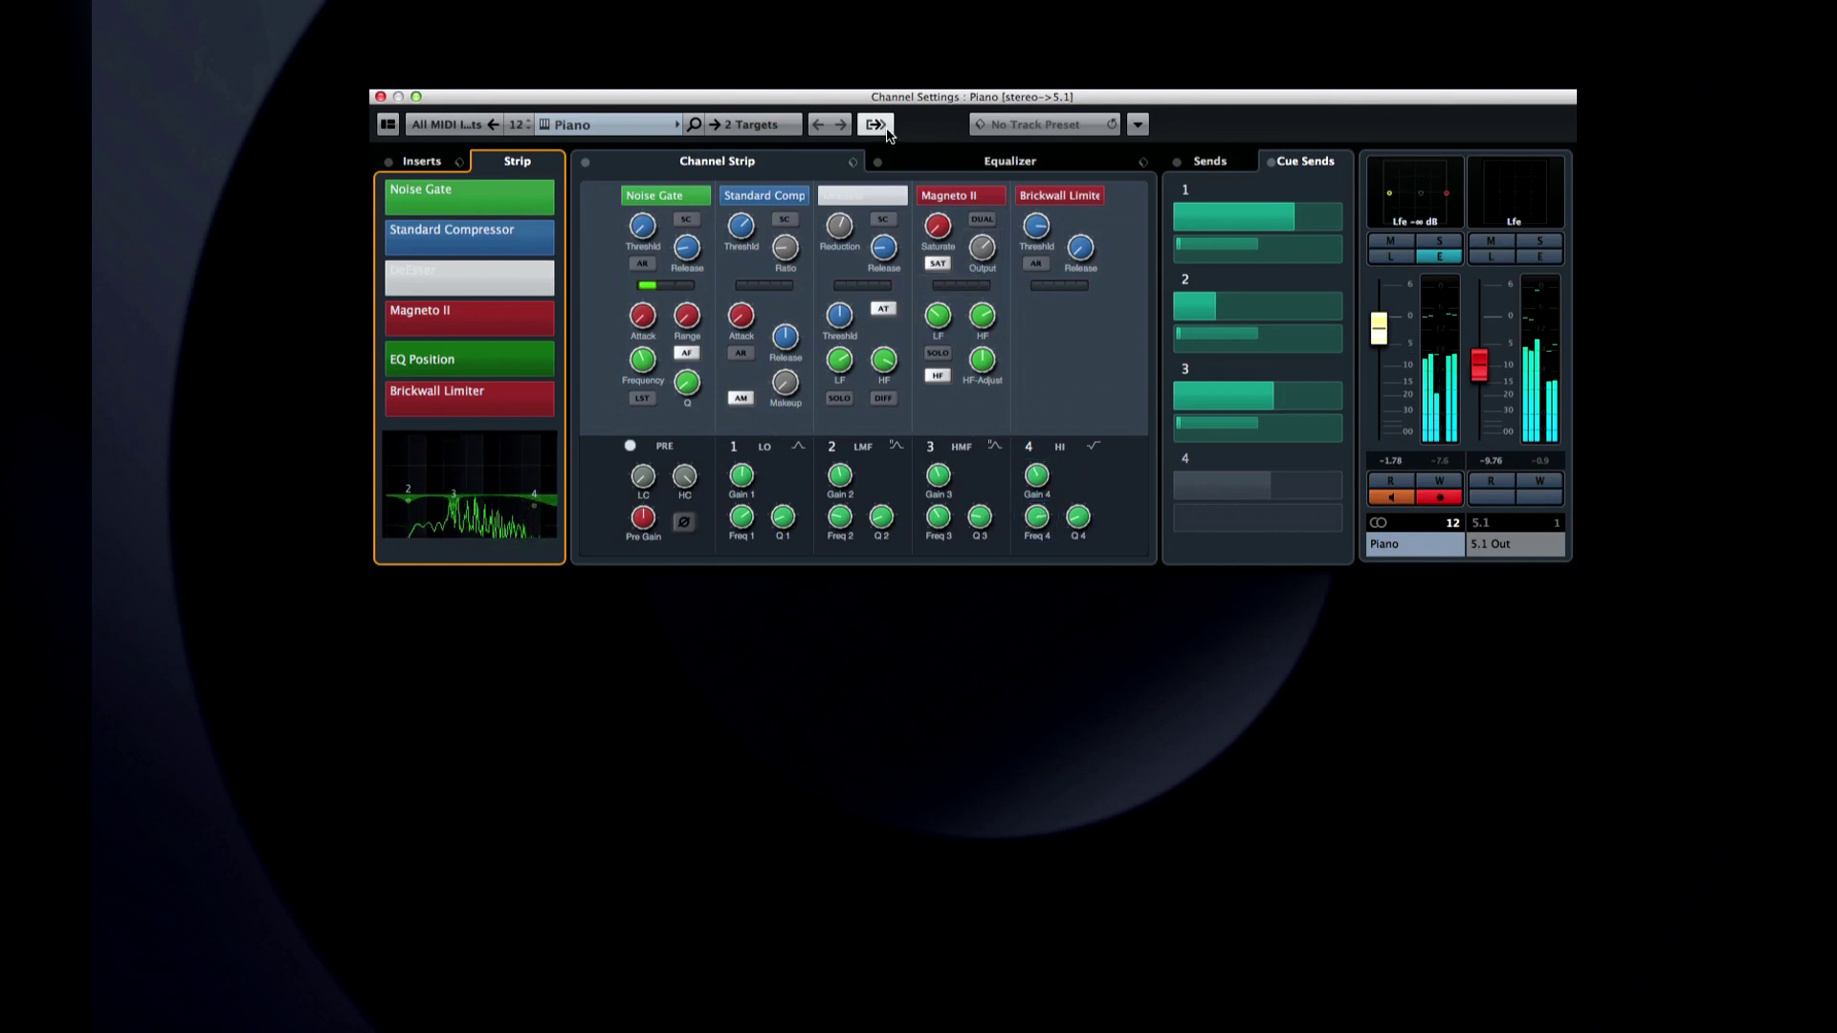
Step: Hide the 5.1 Out output channel strip
{"action": "left_click", "coordinate": [875, 124]}
{"action": "left_click", "coordinate": [881, 129]}
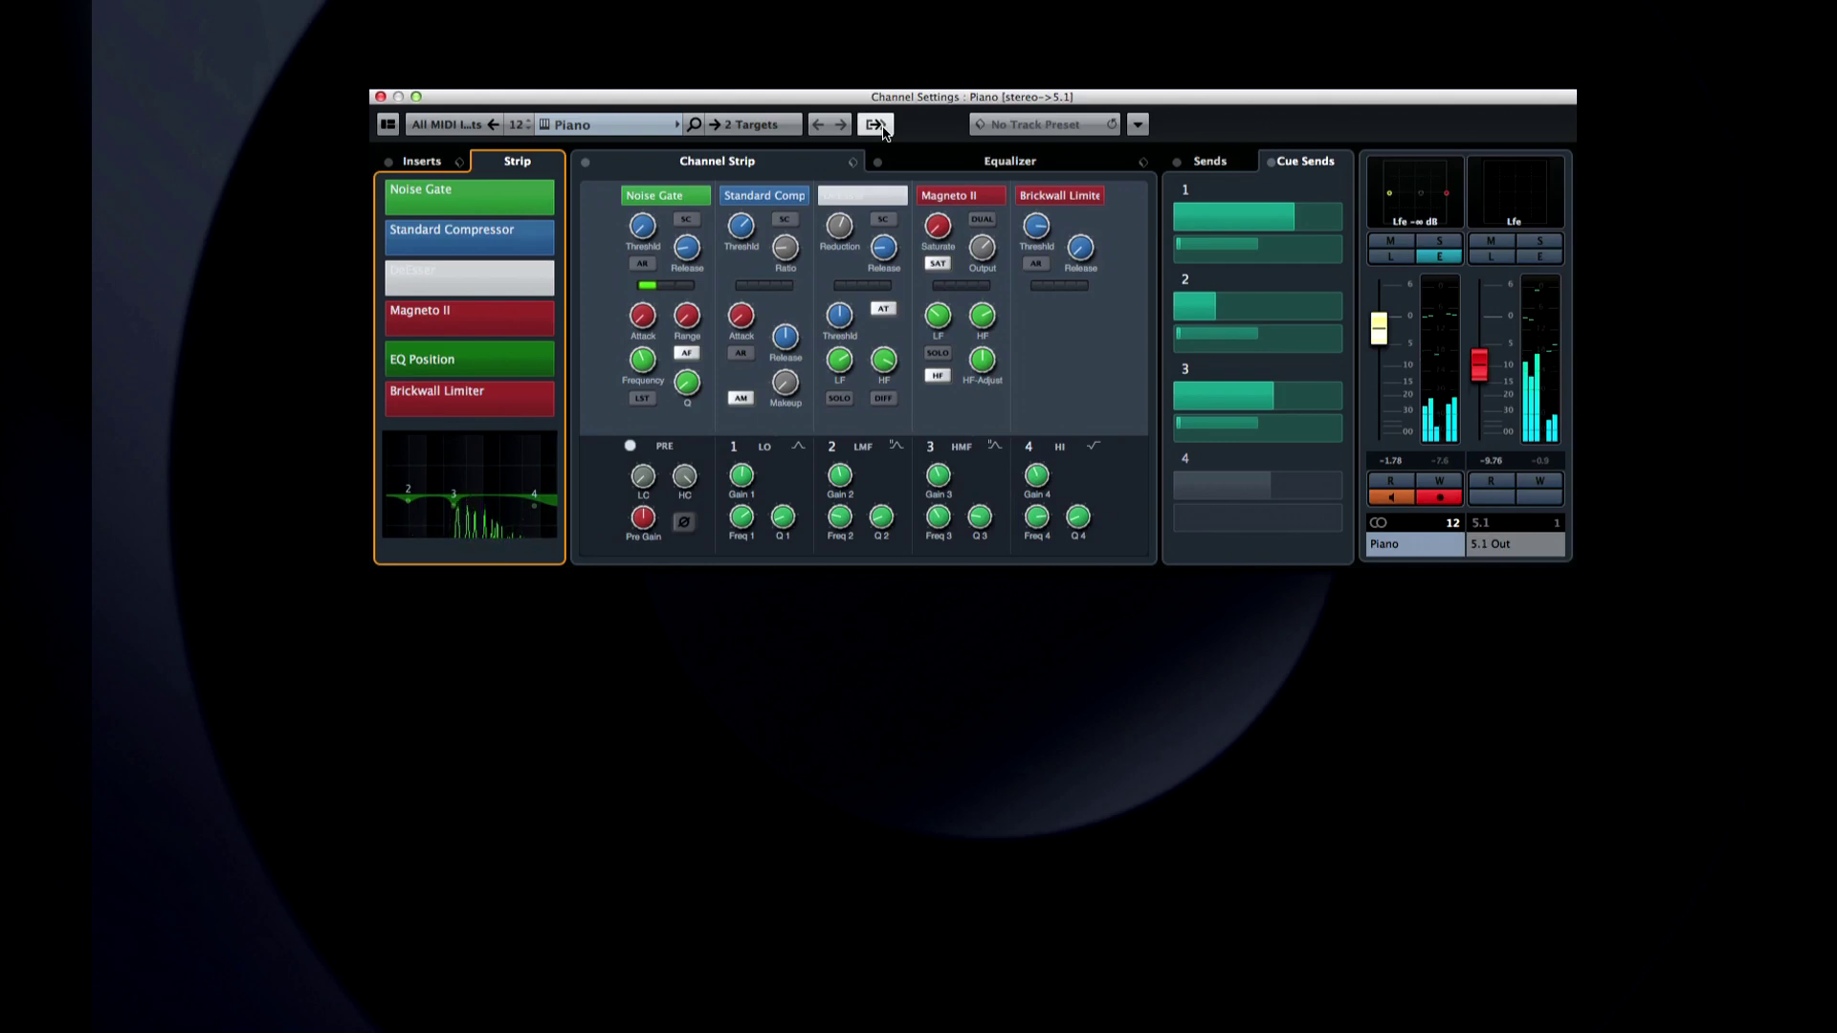
{"action": "left_click", "coordinate": [874, 125]}
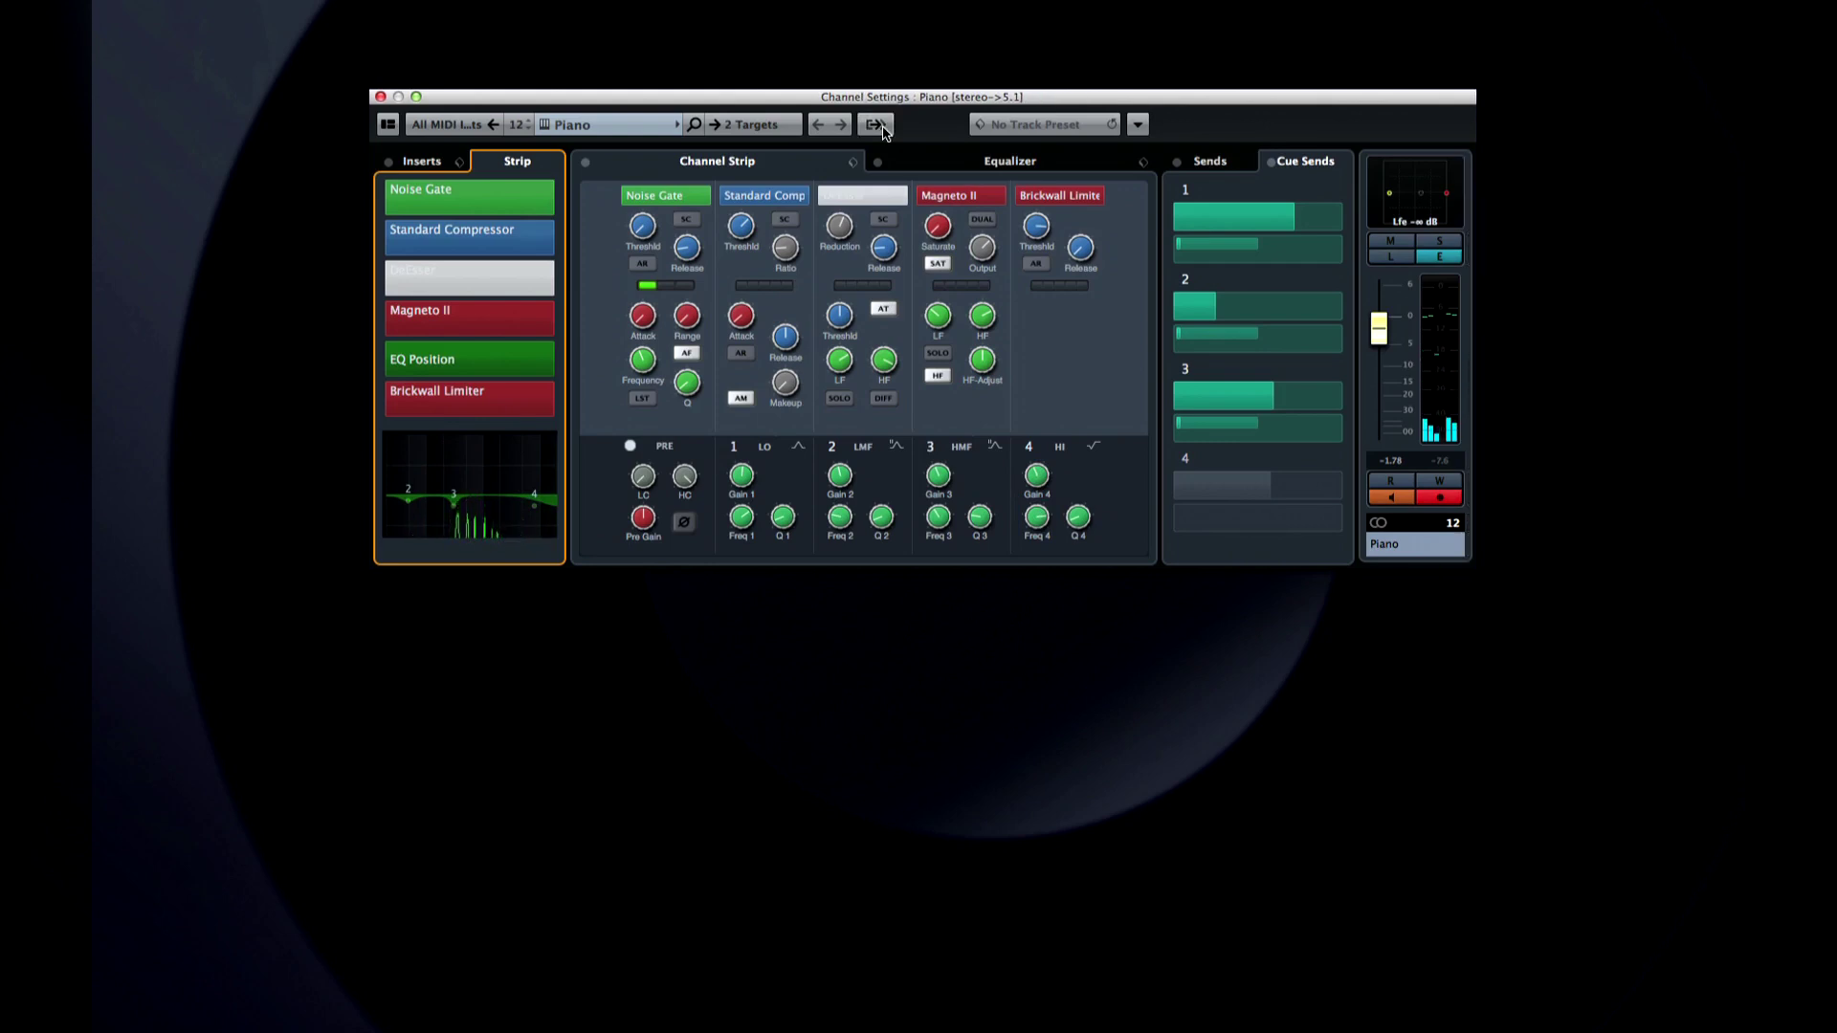